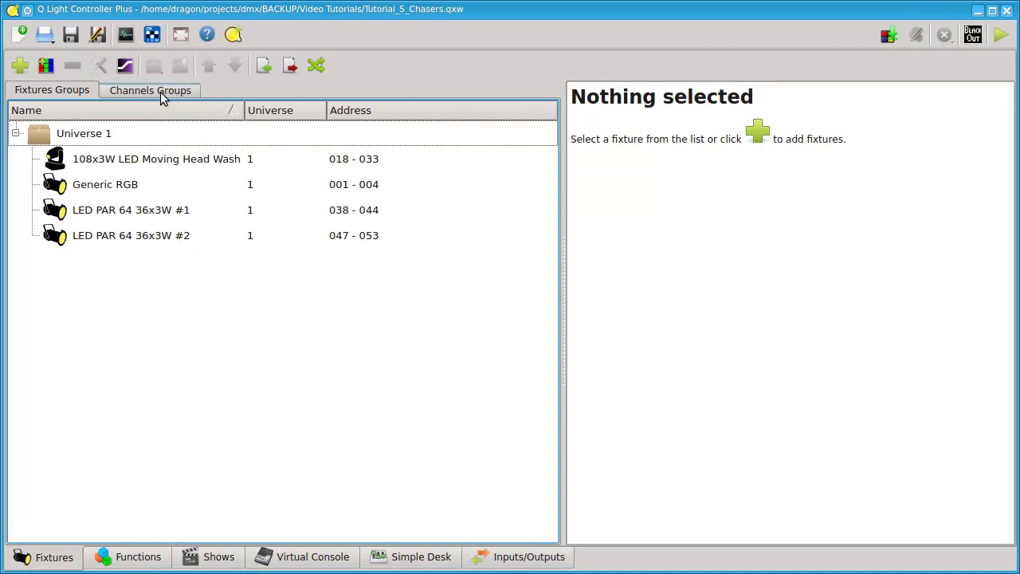
# Create a new chaser in the functions manager and open the function selection for adding its steps
pyautogui.click(143, 556)
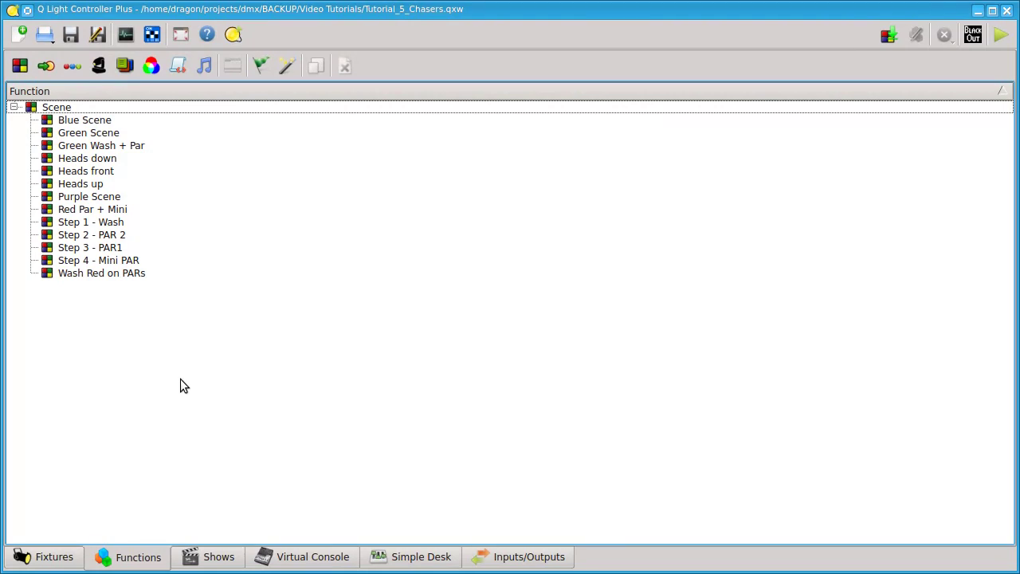
pyautogui.click(45, 67)
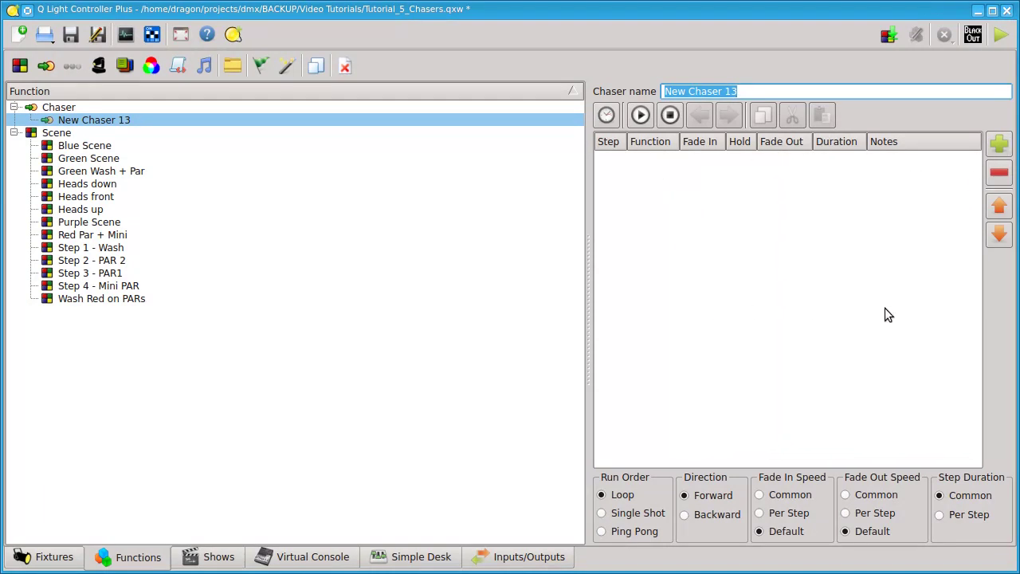
pyautogui.click(1000, 144)
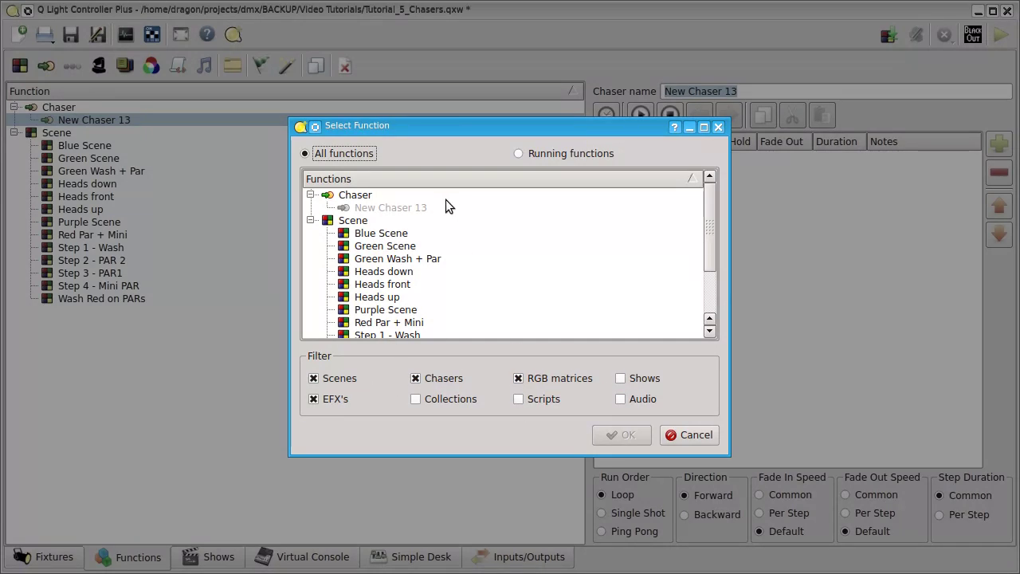
pyautogui.click(338, 381)
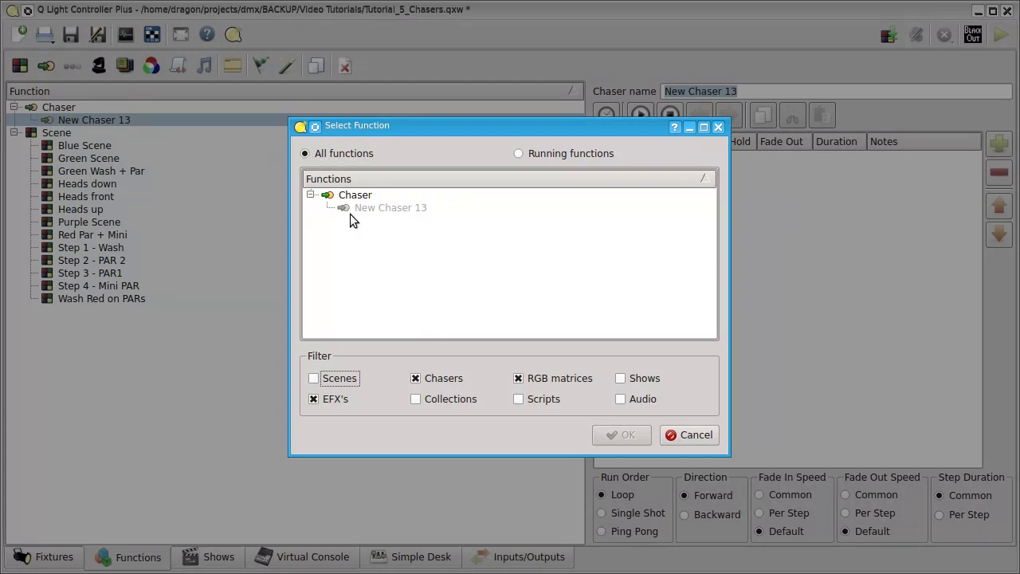
pyautogui.click(351, 379)
pyautogui.moveTo(713, 207); pyautogui.dragTo(616, 273)
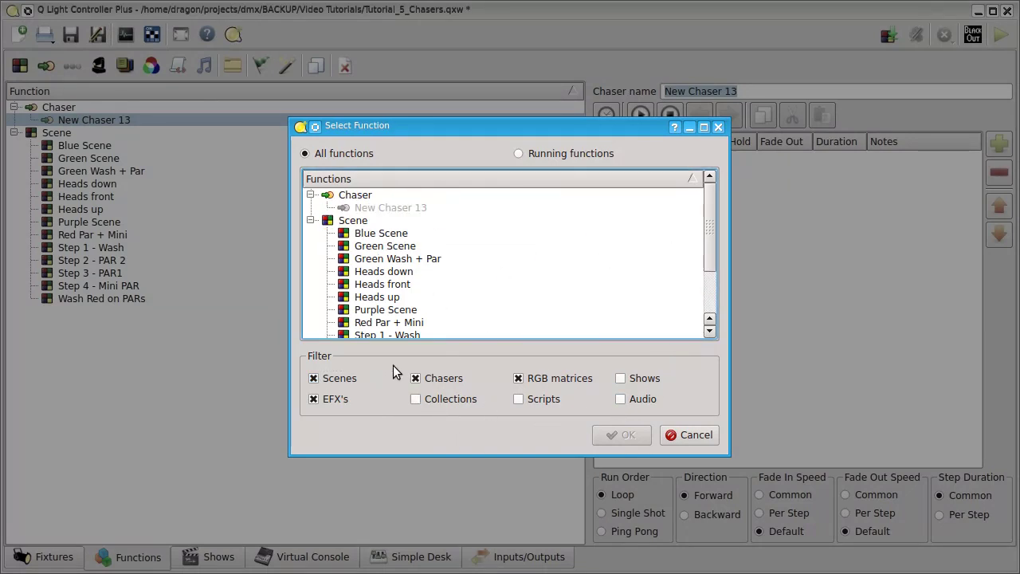
# Add Blue Scene, Green Scene and Purple Scene as the steps of the new chaser
pyautogui.click(406, 235)
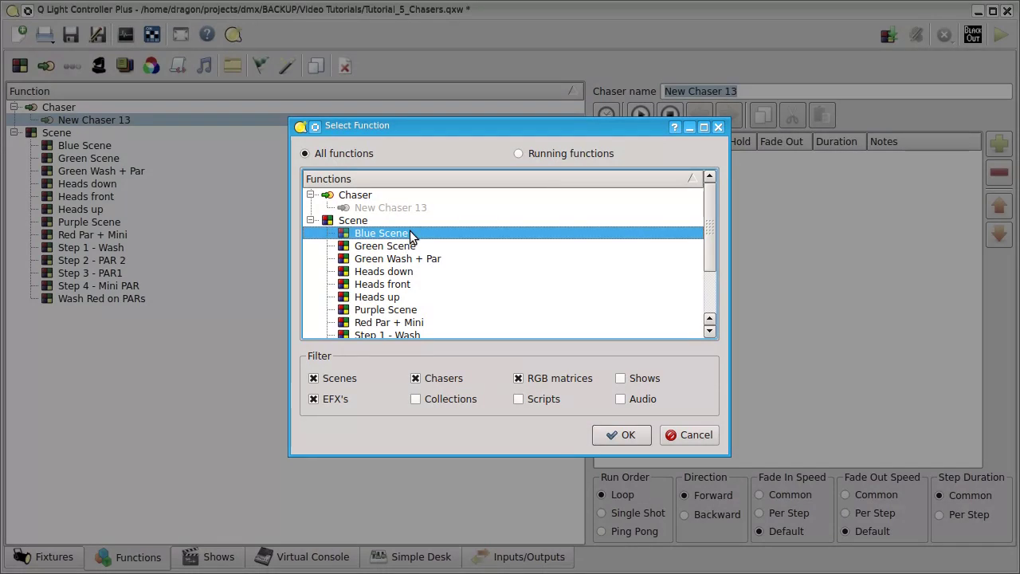
pyautogui.moveTo(410, 236); pyautogui.dragTo(432, 317)
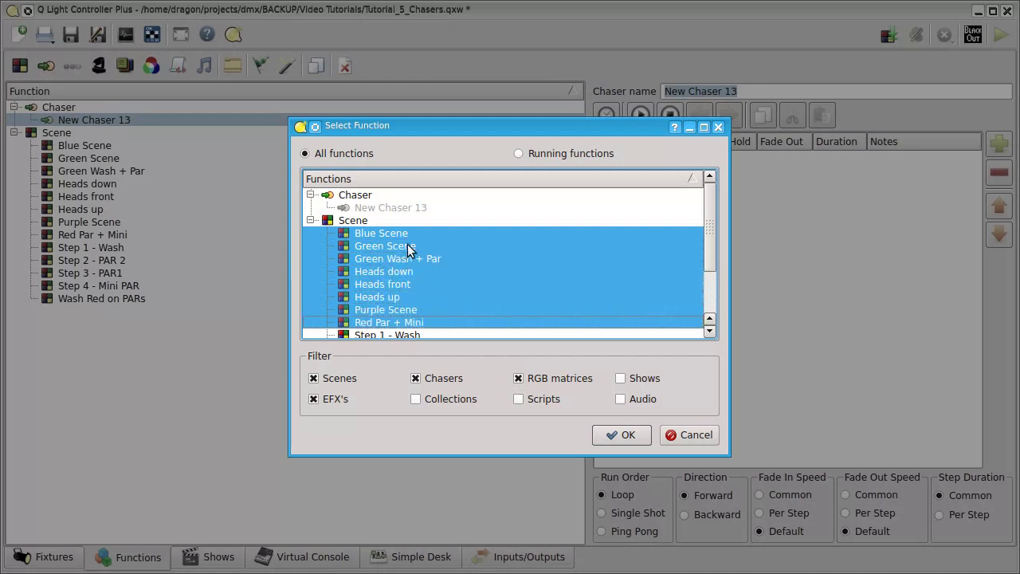
pyautogui.moveTo(408, 250); pyautogui.dragTo(403, 232)
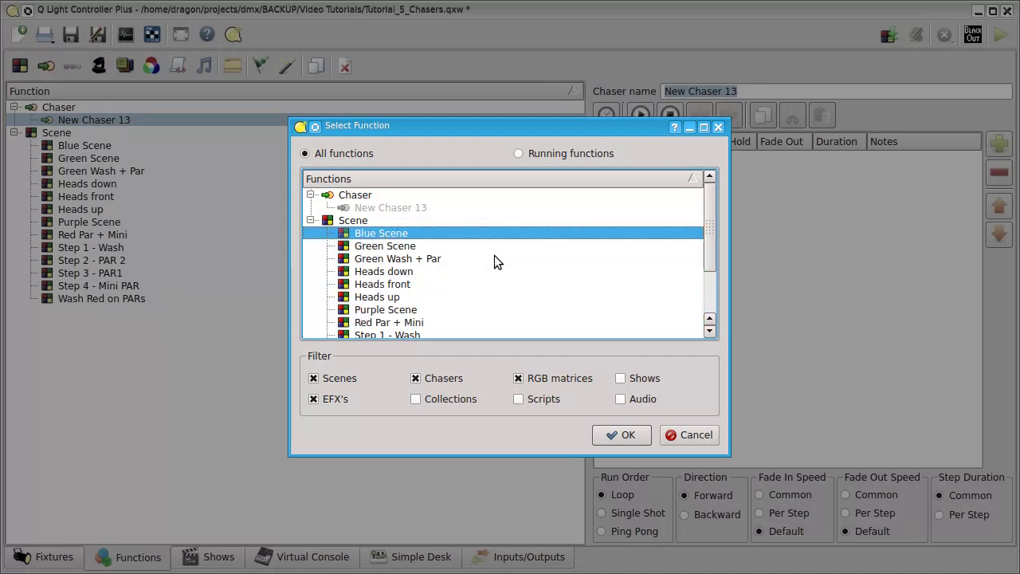
pyautogui.keyDown('shift'); pyautogui.click(406, 249); pyautogui.keyUp('shift')
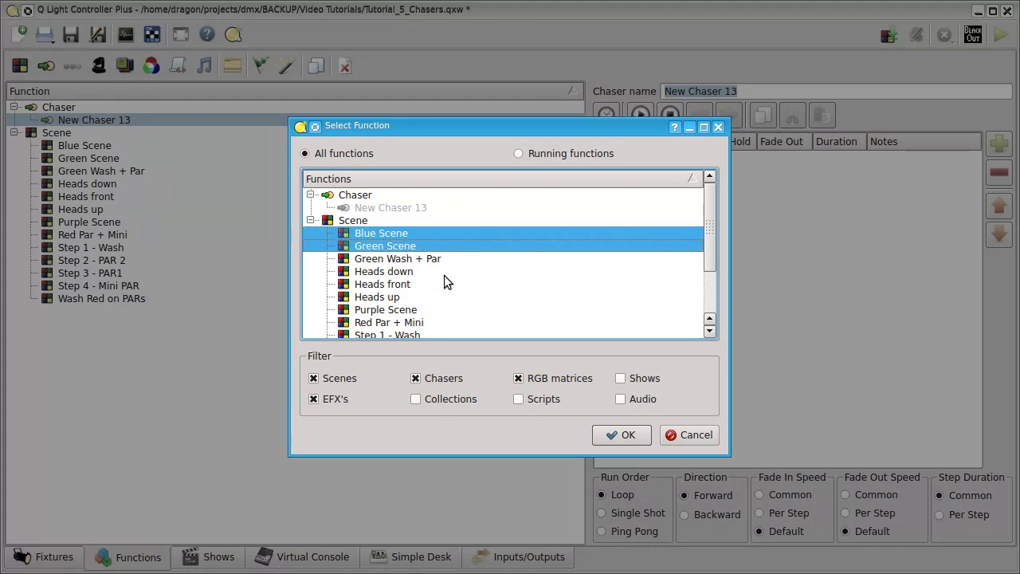
pyautogui.scroll(-1, 444, 278)
pyautogui.keyDown('ctrl'); pyautogui.click(412, 275); pyautogui.keyUp('ctrl')
pyautogui.click(628, 434)
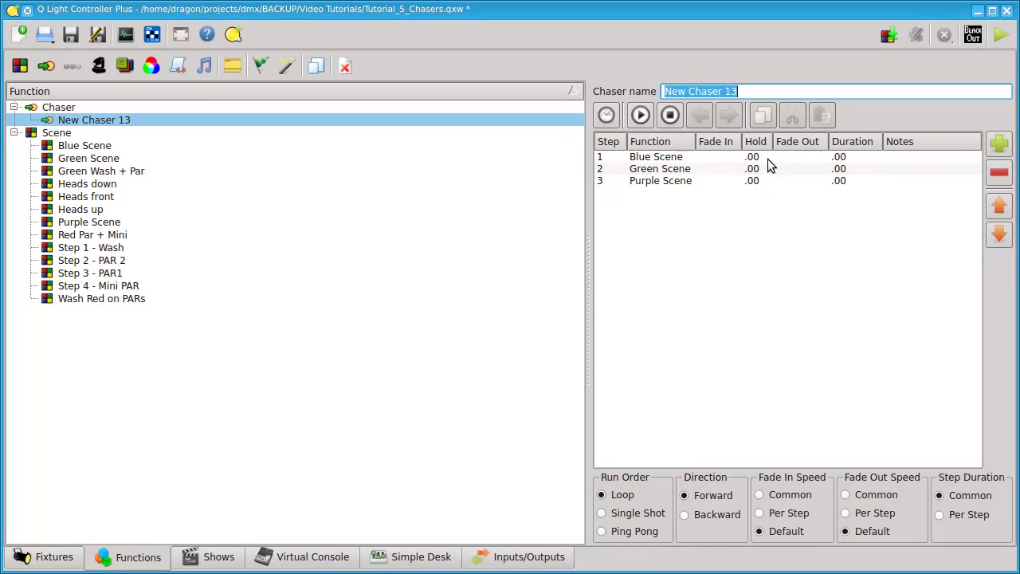
# Set the chaser's common hold time to 3 seconds and close the speed settings
pyautogui.click(607, 115)
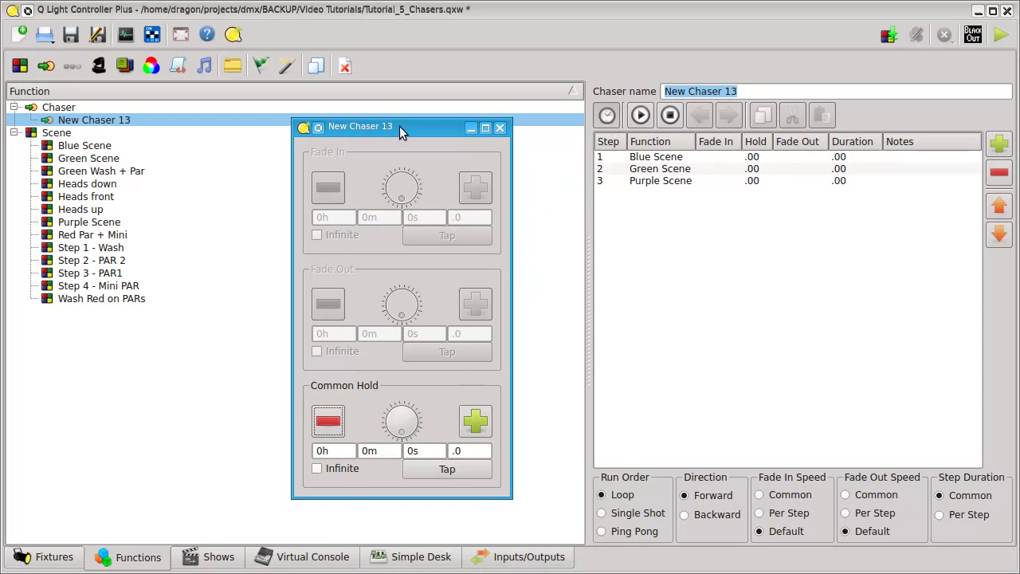
pyautogui.moveTo(400, 127); pyautogui.dragTo(443, 138)
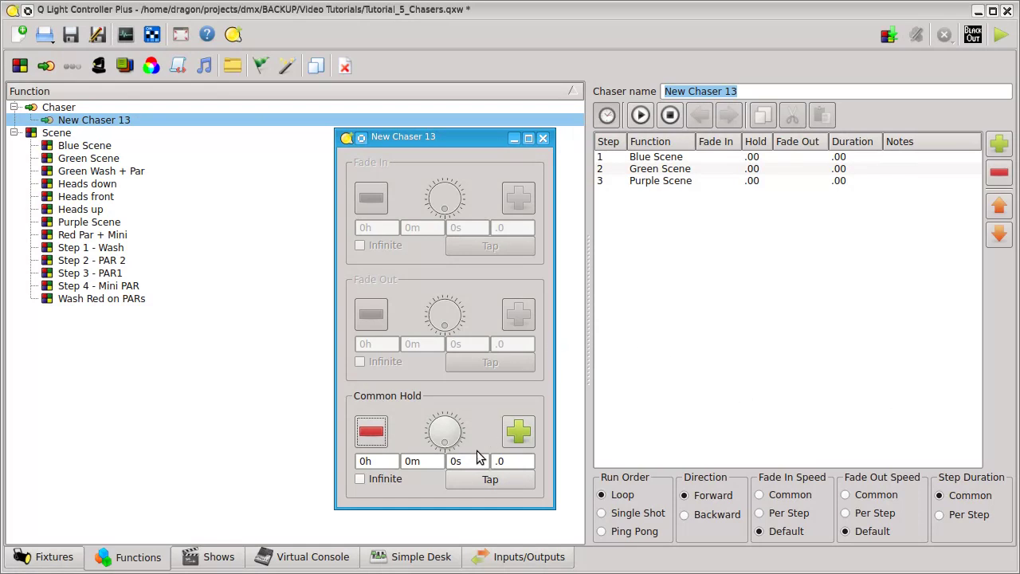
pyautogui.scroll(1, 472, 461)
pyautogui.scroll(2, 473, 461)
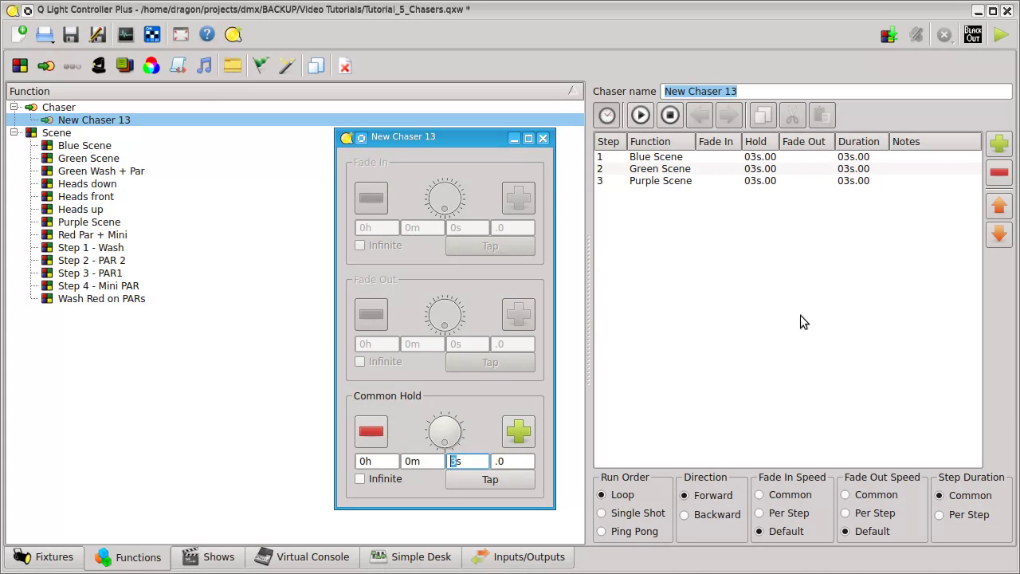
pyautogui.click(607, 115)
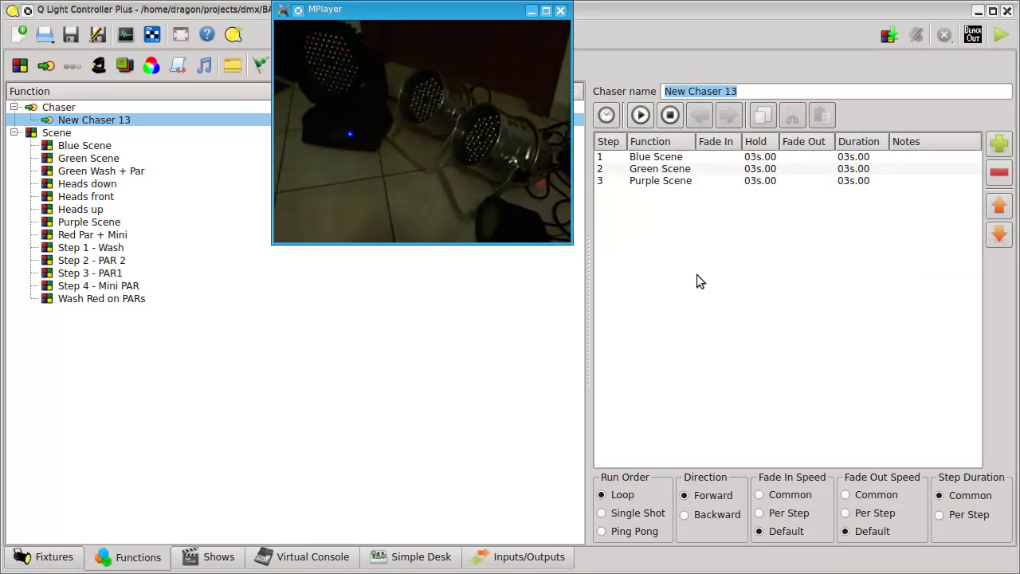
# Play the chaser to preview it on the live fixture video, stop it and put the video window away
pyautogui.click(641, 116)
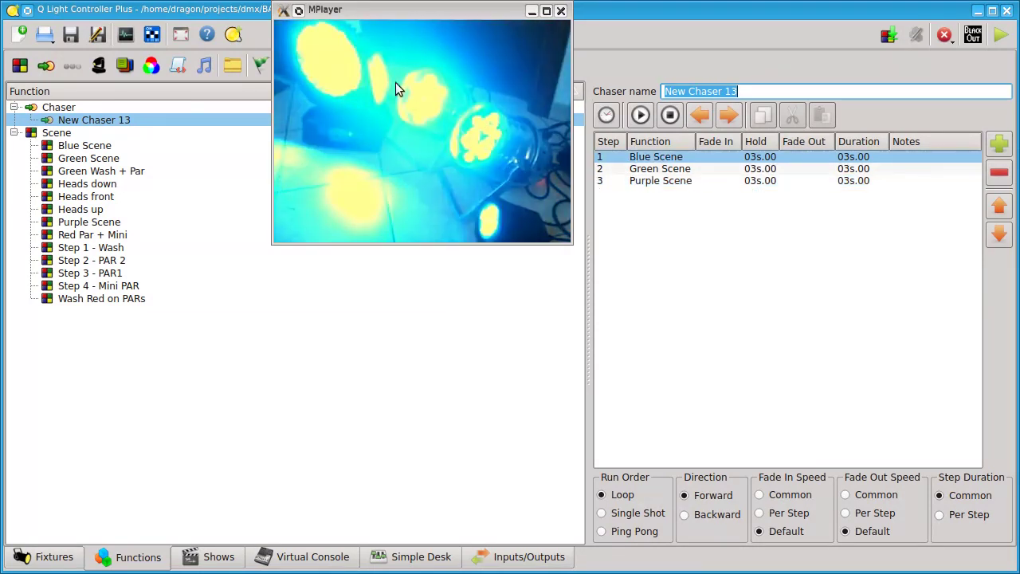
pyautogui.click(670, 116)
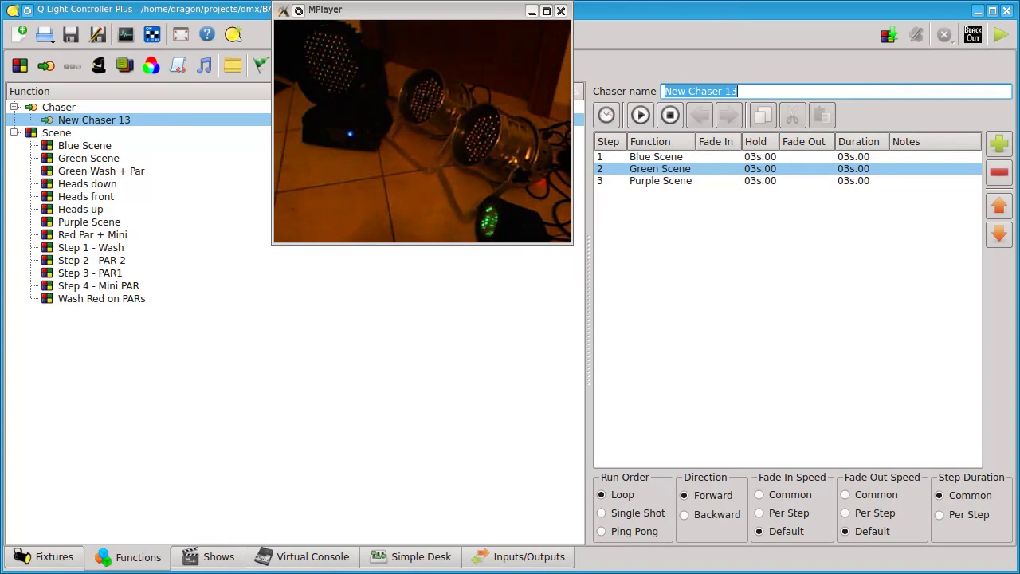
pyautogui.hotkey('alt', 'Tab')
pyautogui.hotkey('alt', 'Tab')
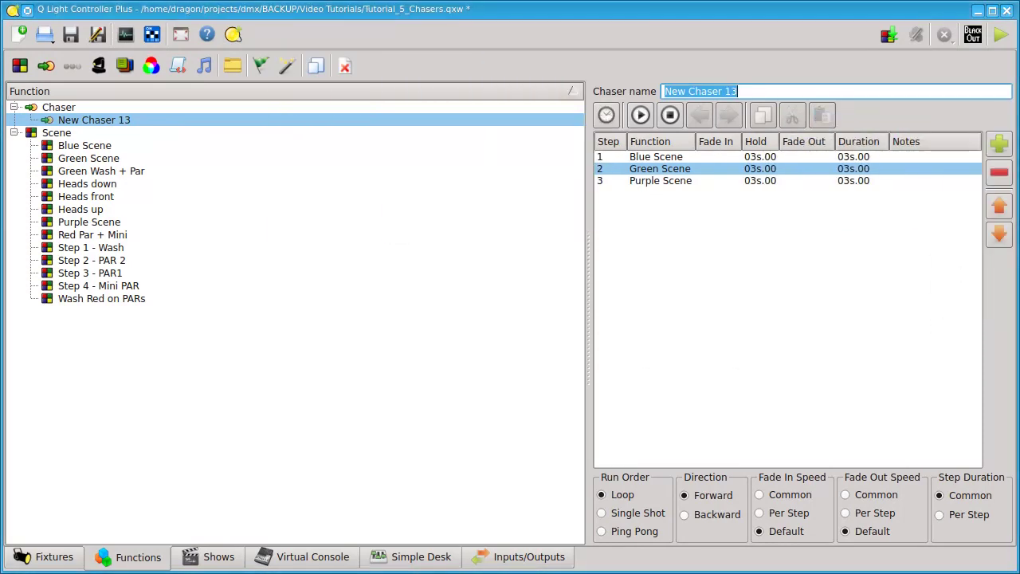
# Bring up the Fixture Monitor, preview the chaser's playback in it, and minimize the monitor after stopping
pyautogui.hotkey('alt', 'Tab')
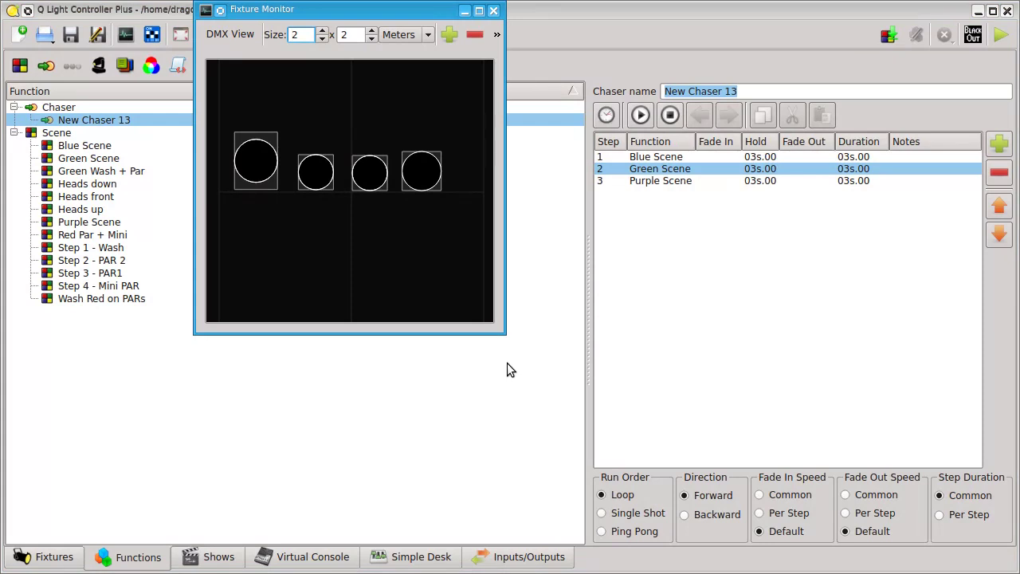
pyautogui.click(642, 117)
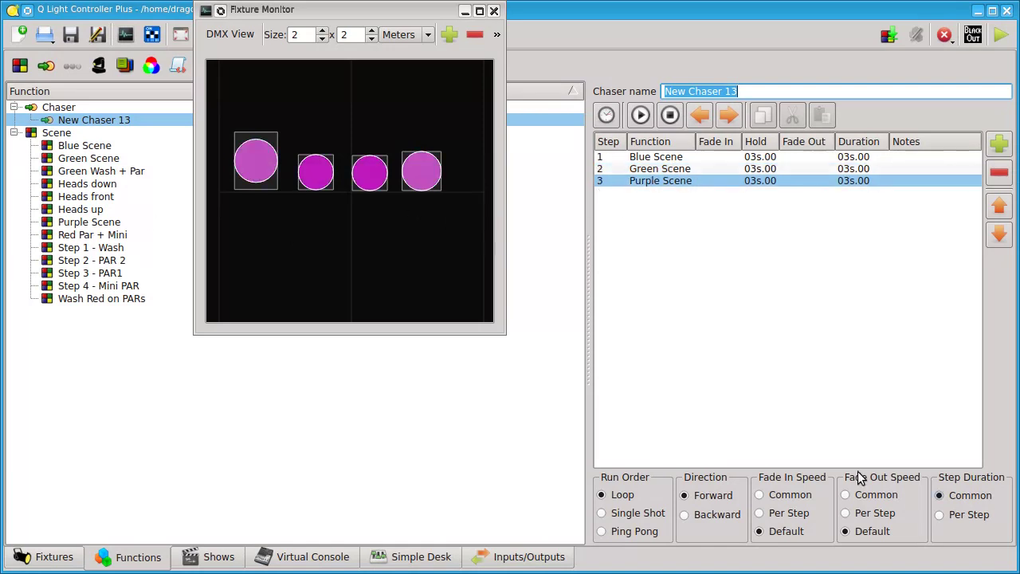
pyautogui.click(670, 115)
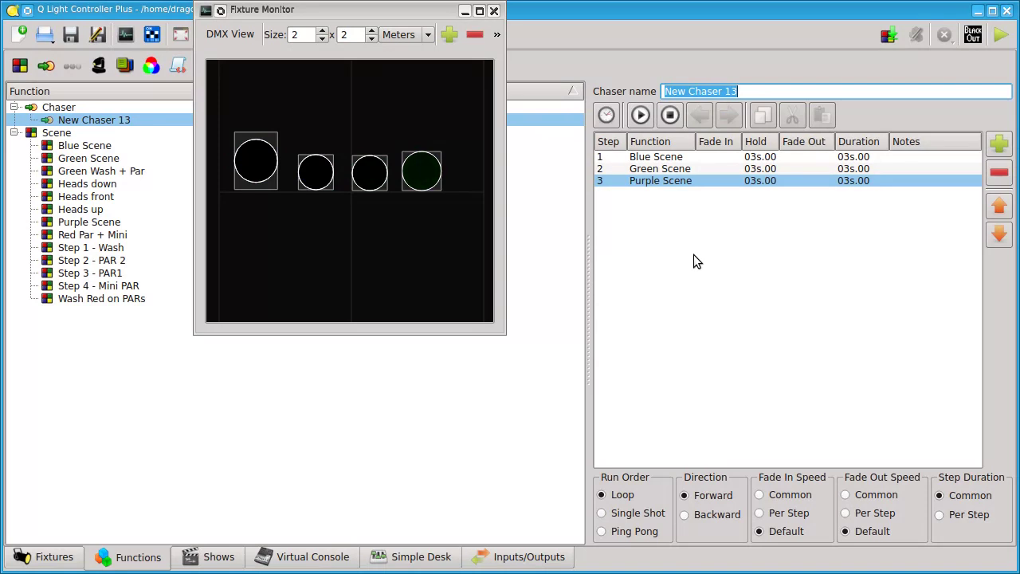
pyautogui.moveTo(409, 12); pyautogui.dragTo(473, 37)
pyautogui.click(531, 37)
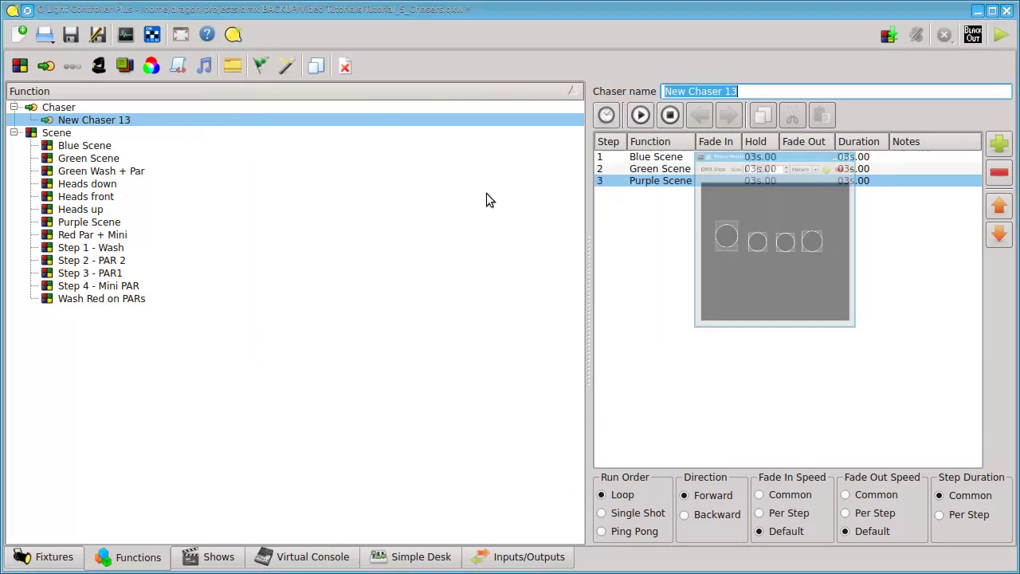
# Check the fade in and fade out times of Blue Scene and Green Scene, and return to the chaser
pyautogui.click(109, 147)
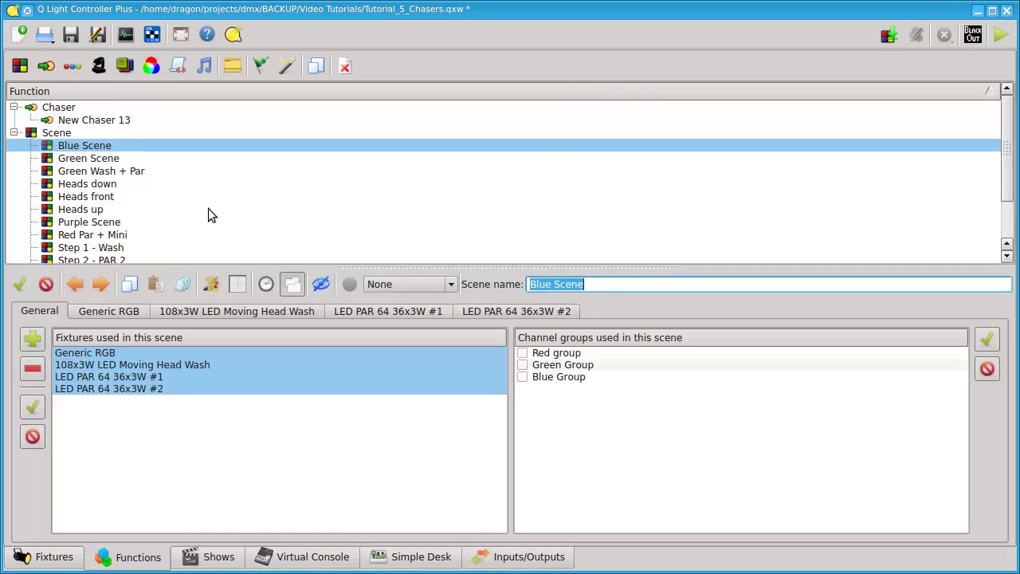
pyautogui.click(267, 285)
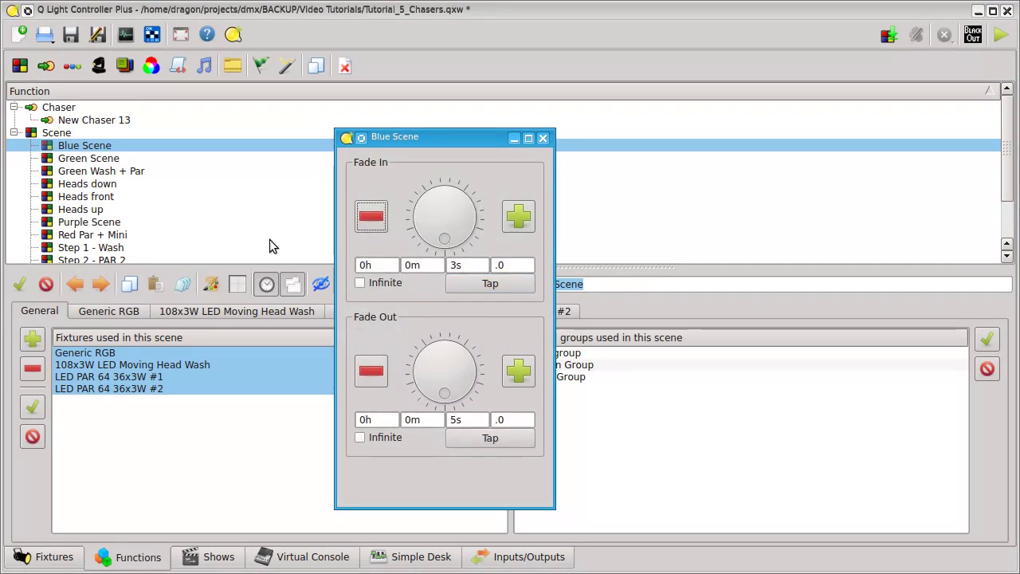
pyautogui.click(102, 159)
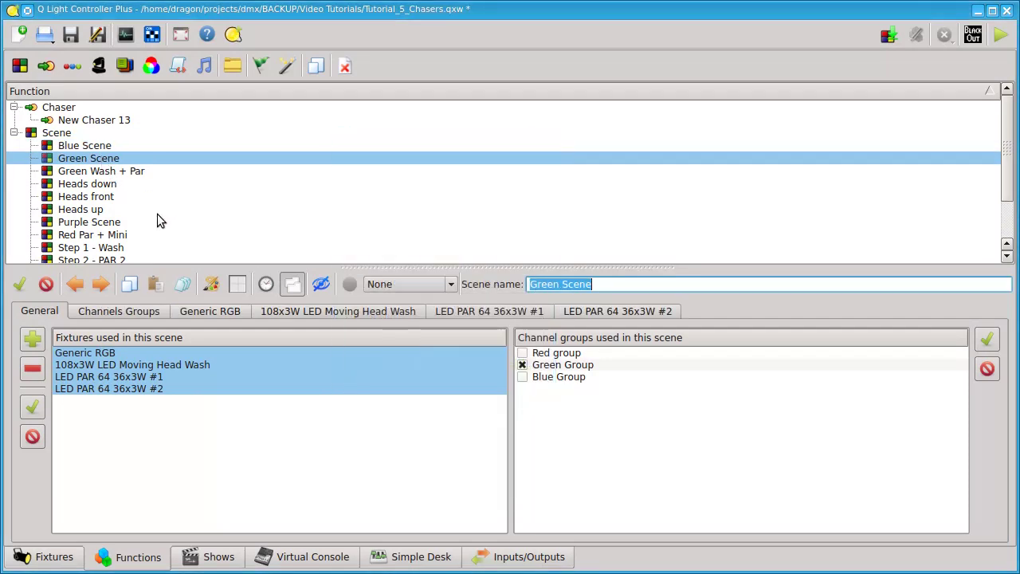
pyautogui.click(266, 285)
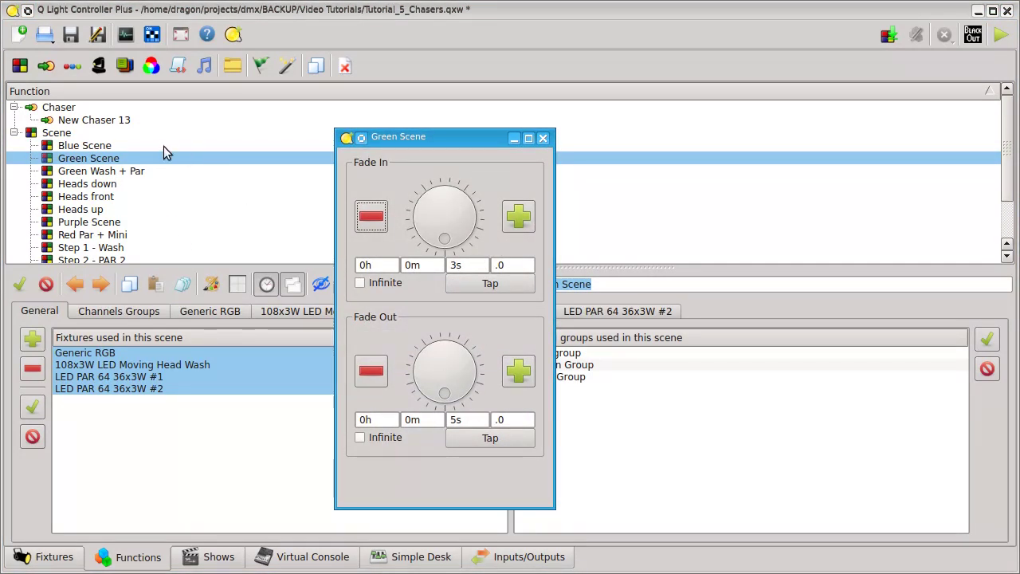
pyautogui.click(128, 119)
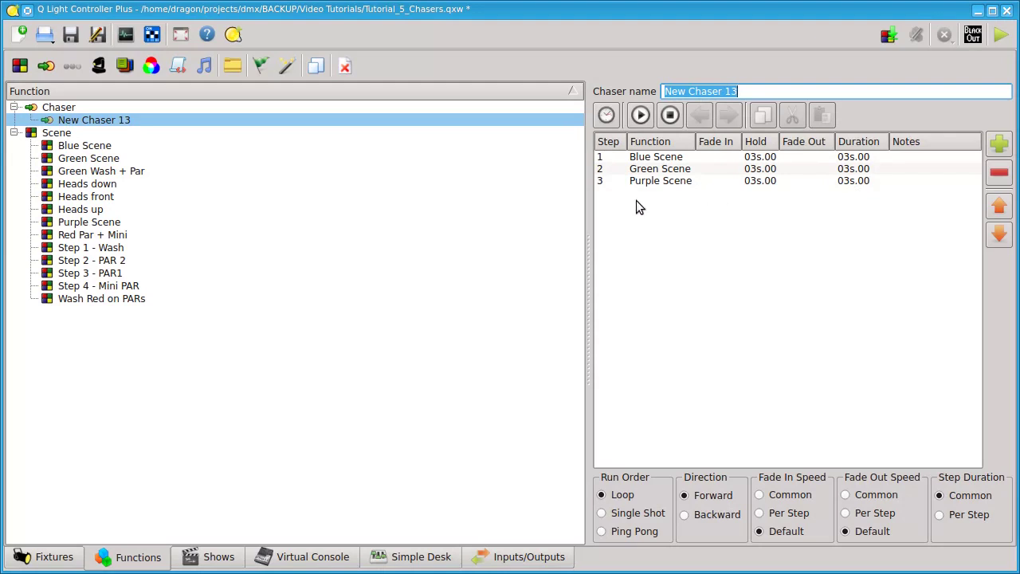
# Check the fade in and fade out times of Purple Scene and return to the chaser
pyautogui.click(100, 222)
pyautogui.click(266, 285)
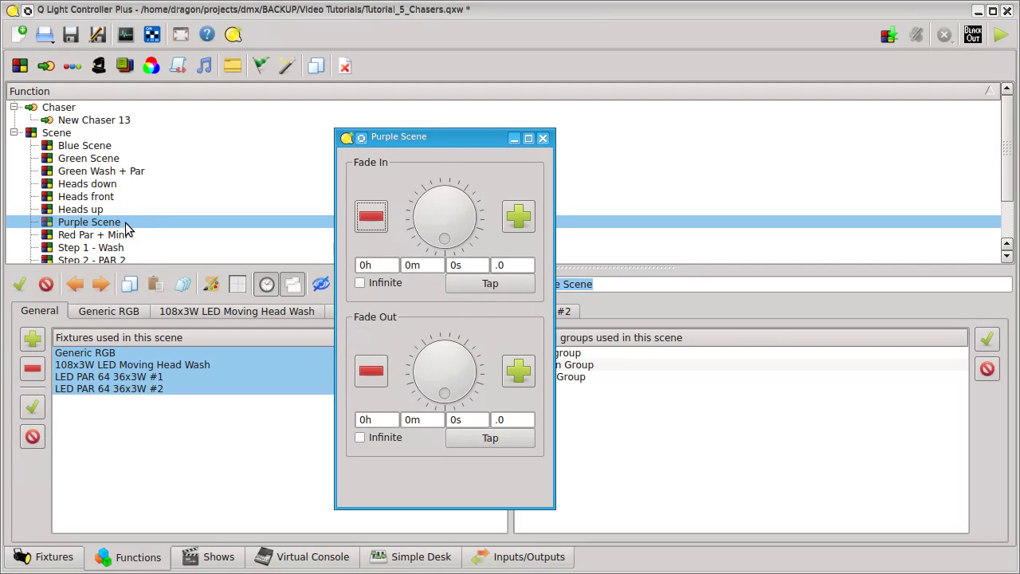
pyautogui.click(267, 286)
pyautogui.click(128, 121)
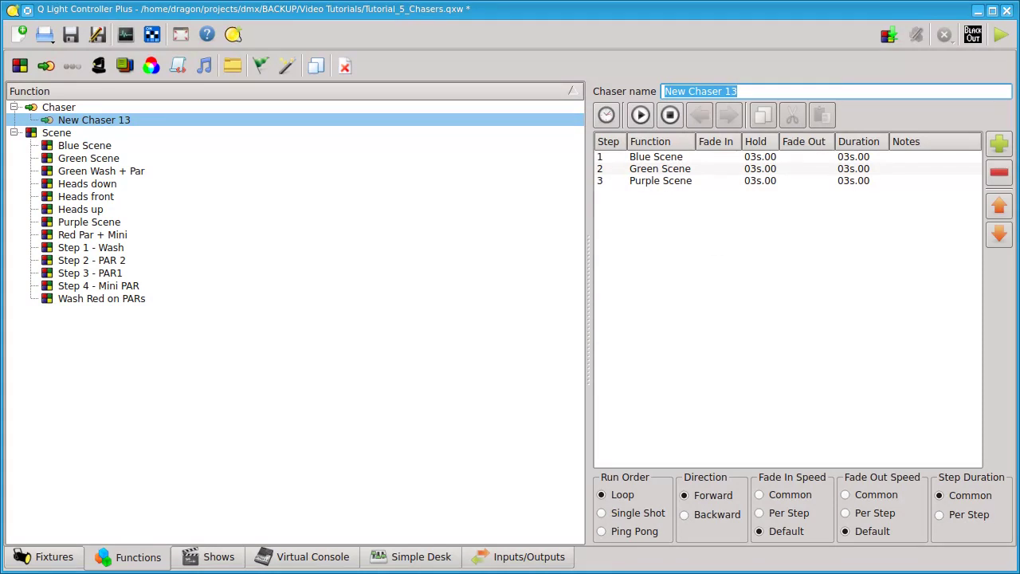
# Play the chaser from its first step with the Fixture Monitor shown, stop it and clear the step selection
pyautogui.hotkey('alt', 'Tab')
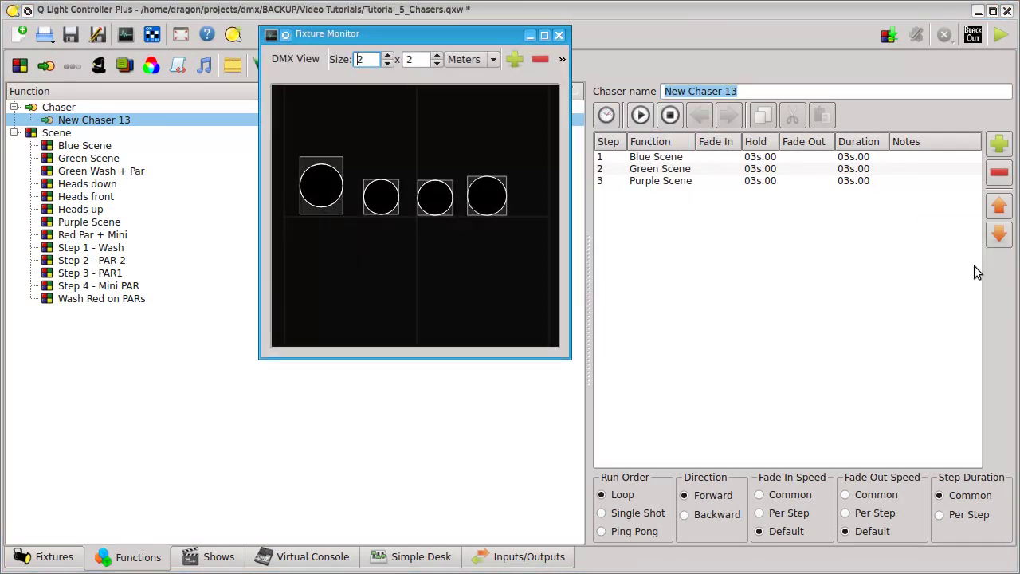
pyautogui.click(641, 116)
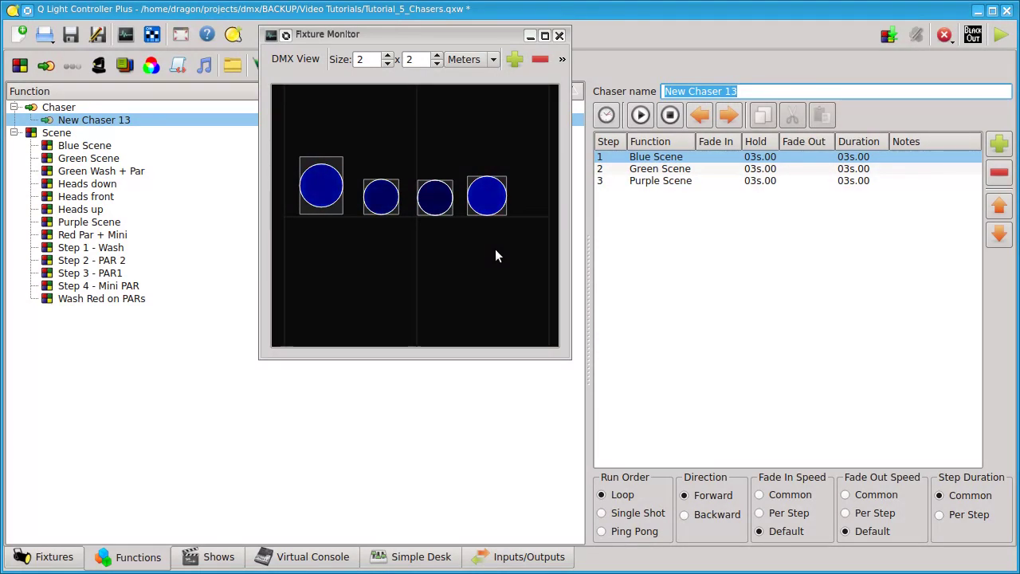
pyautogui.click(669, 114)
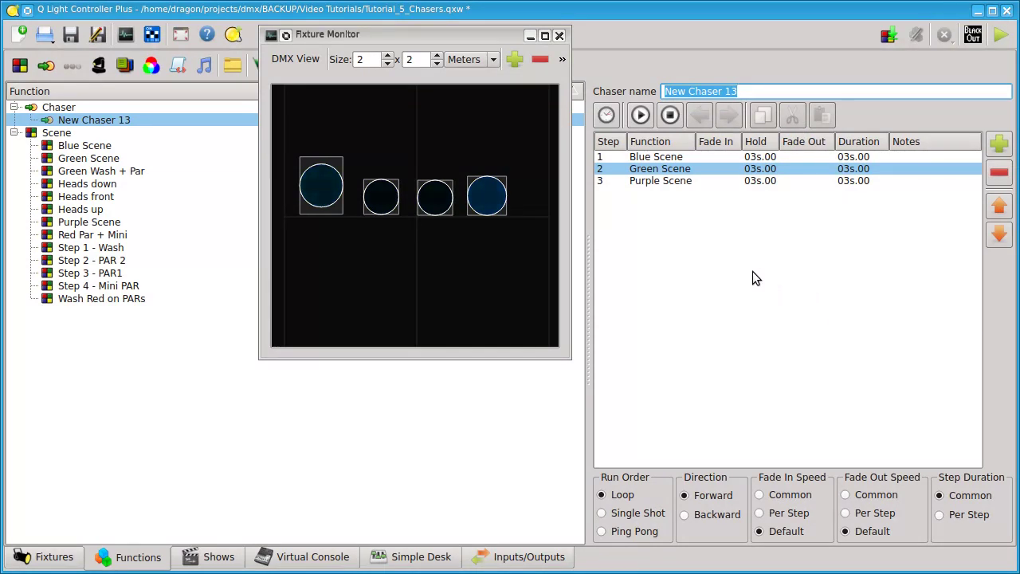
pyautogui.click(748, 285)
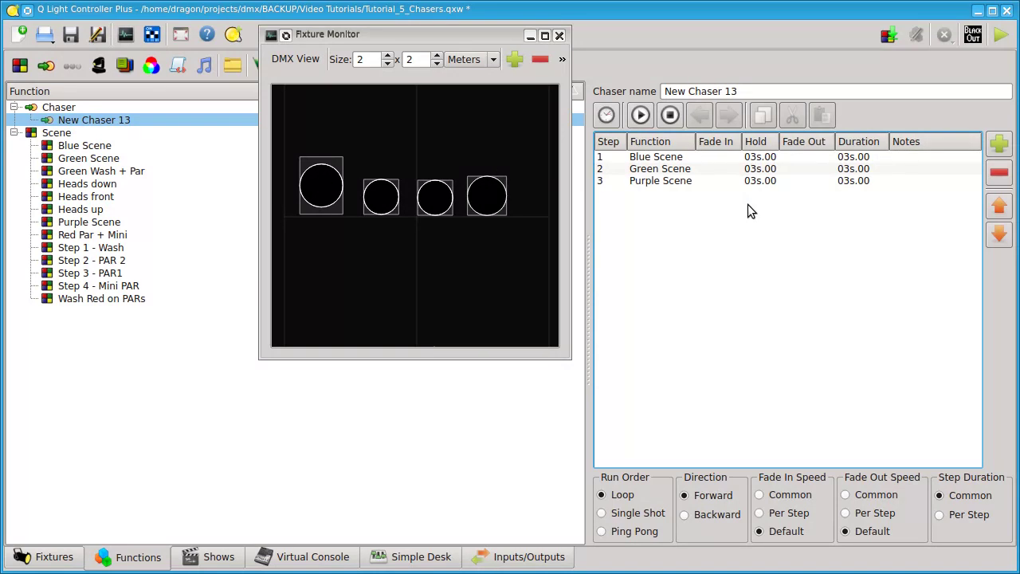
# Play the chaser starting from the Green Scene step and stop the playback
pyautogui.click(653, 173)
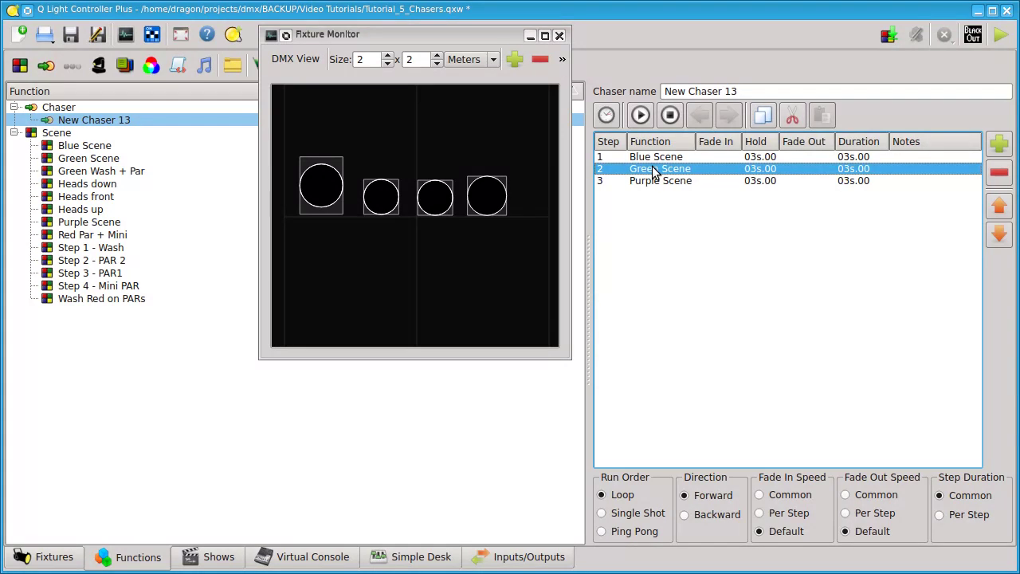
pyautogui.click(641, 115)
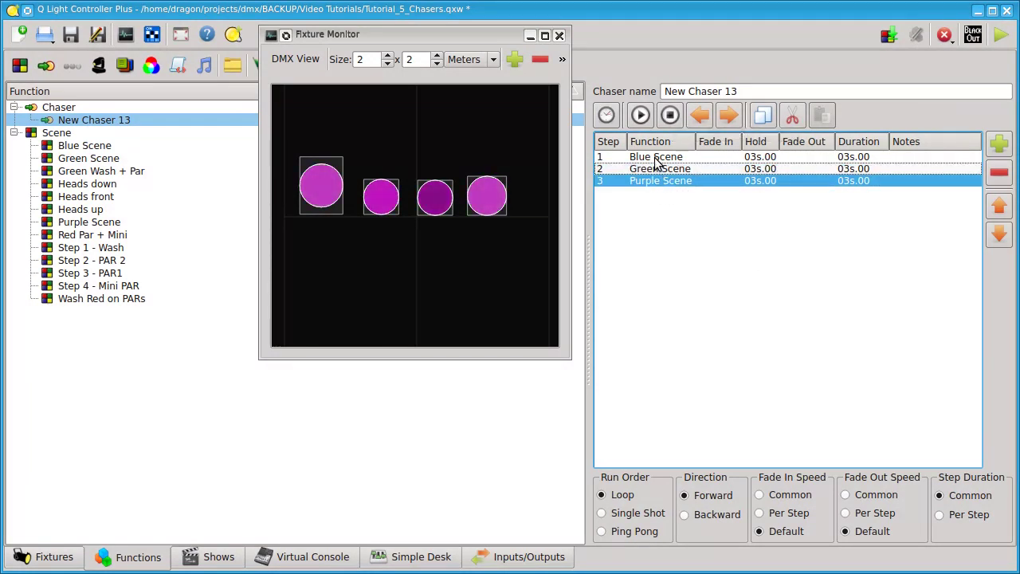
pyautogui.click(670, 115)
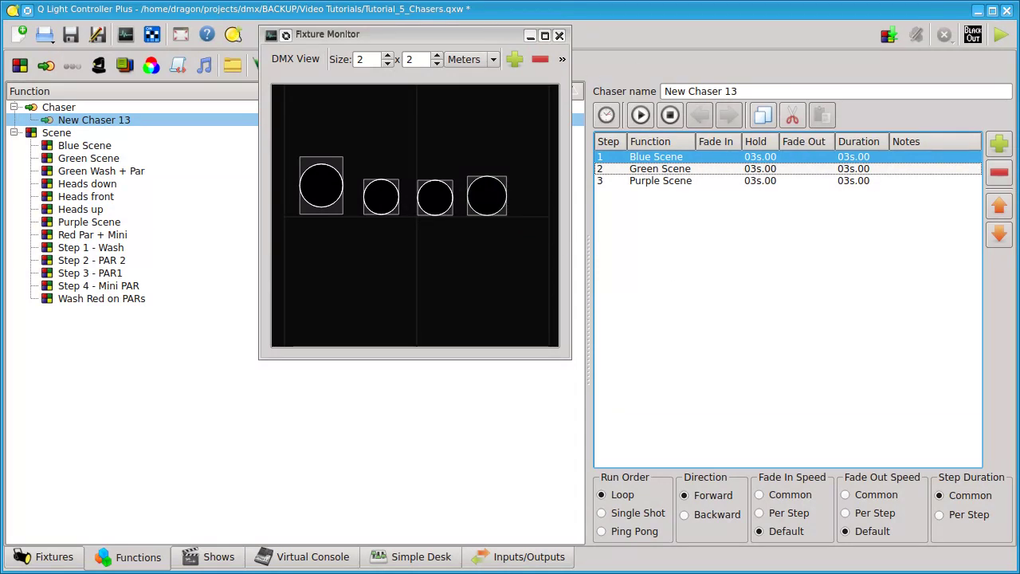
# Close the Fixture Monitor, deselect the chaser step and set both the fade in and fade out speeds to Common
pyautogui.click(415, 34)
pyautogui.click(559, 35)
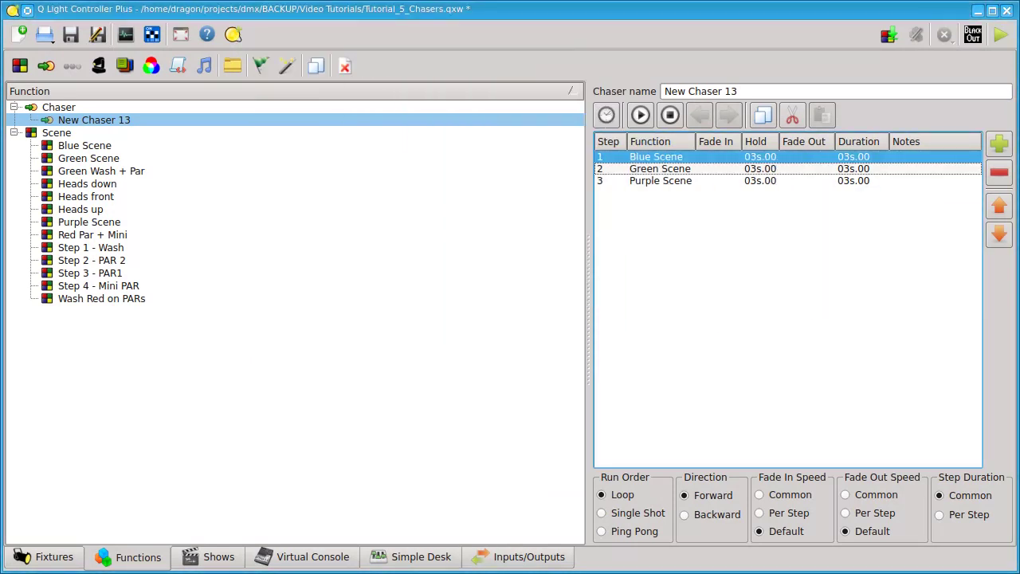
pyautogui.click(843, 251)
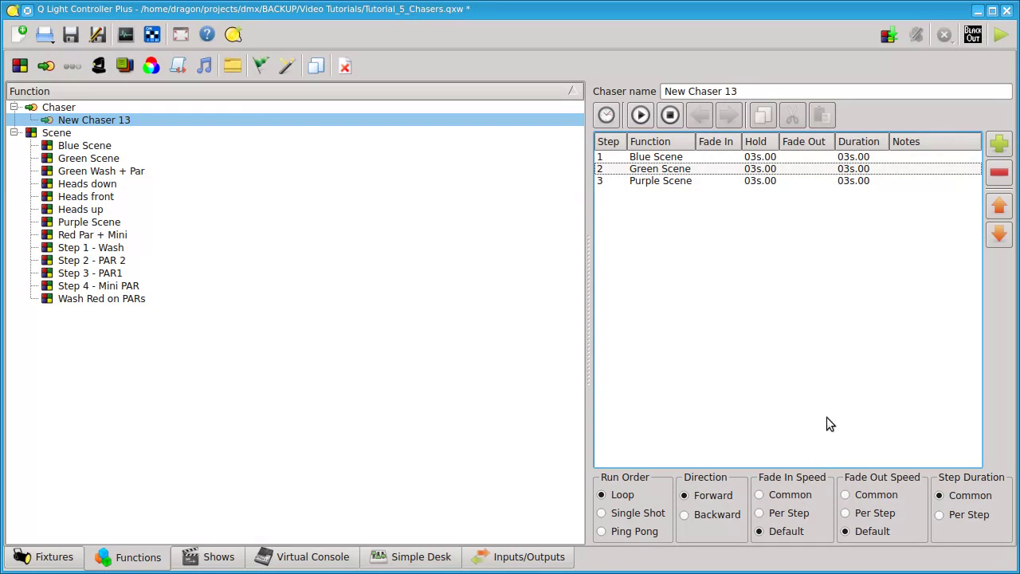
pyautogui.click(793, 495)
pyautogui.click(869, 496)
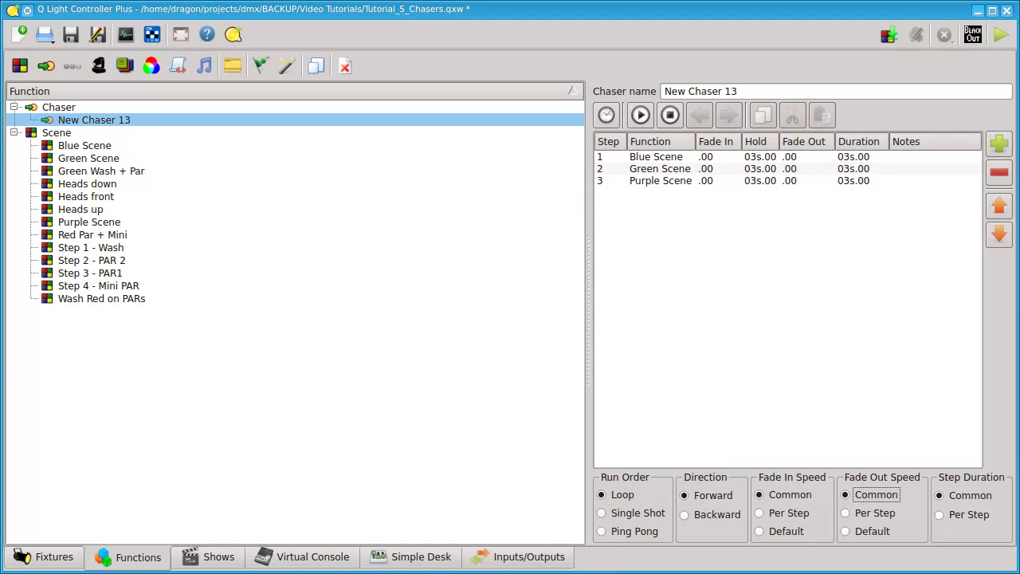
# Play the chaser with the common fade speeds while showing the Fixture Monitor, stop the playback and hide the monitor
pyautogui.hotkey('alt', 'Tab')
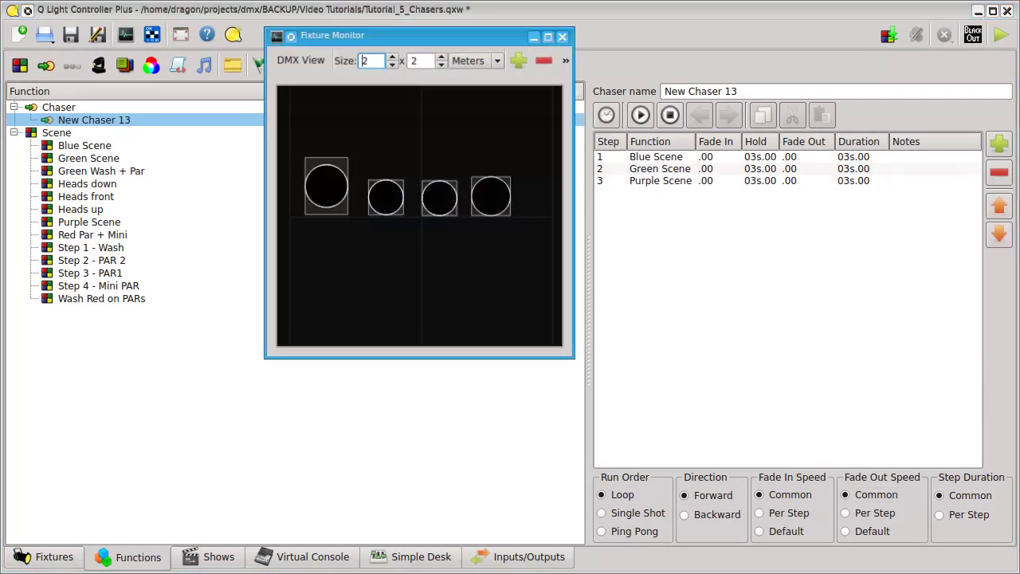
pyautogui.click(642, 115)
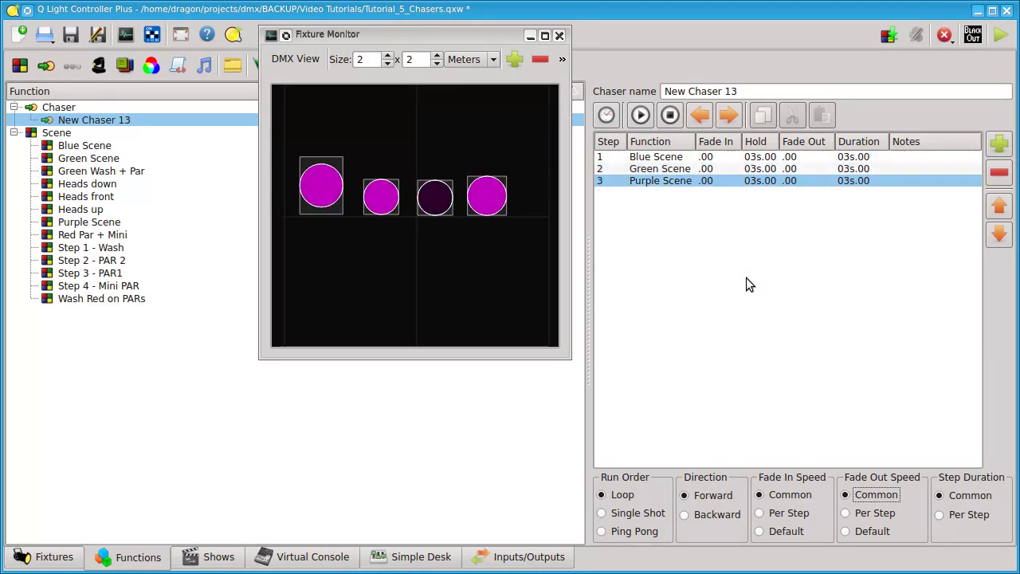
pyautogui.click(670, 117)
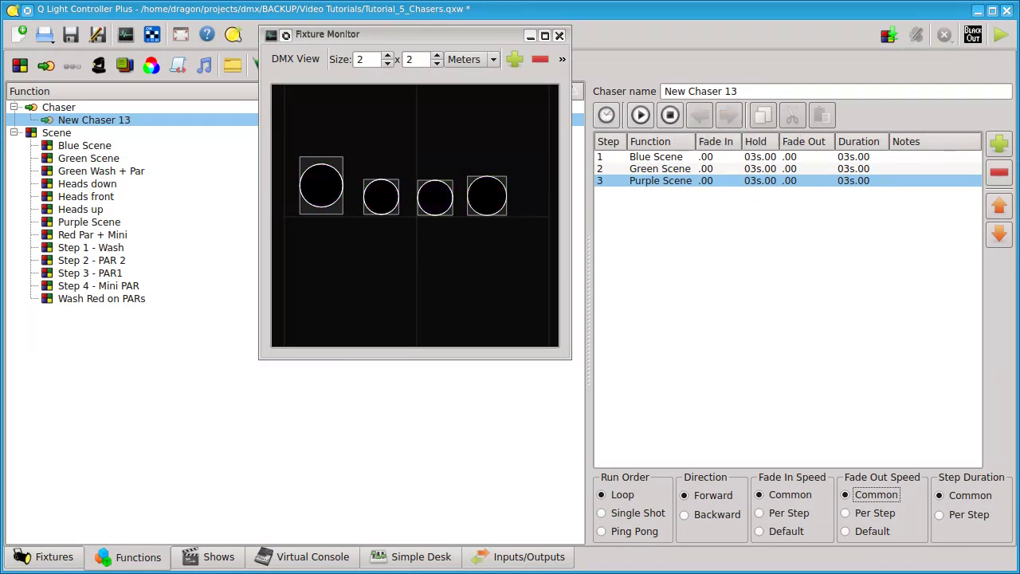
pyautogui.click(531, 36)
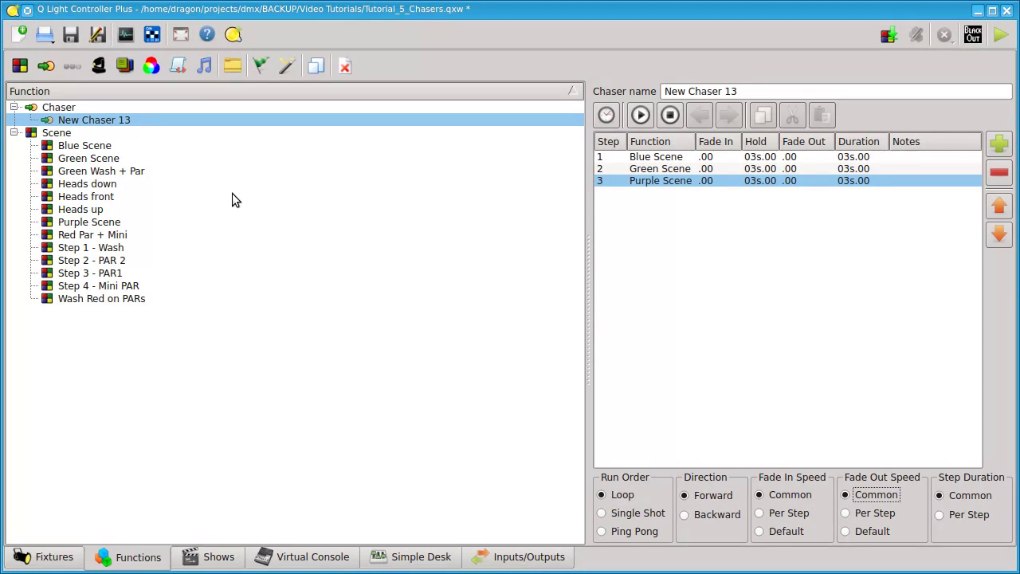
# Raise the blue channel to 255 on all four fixtures of Blue Scene
pyautogui.click(105, 145)
pyautogui.click(292, 313)
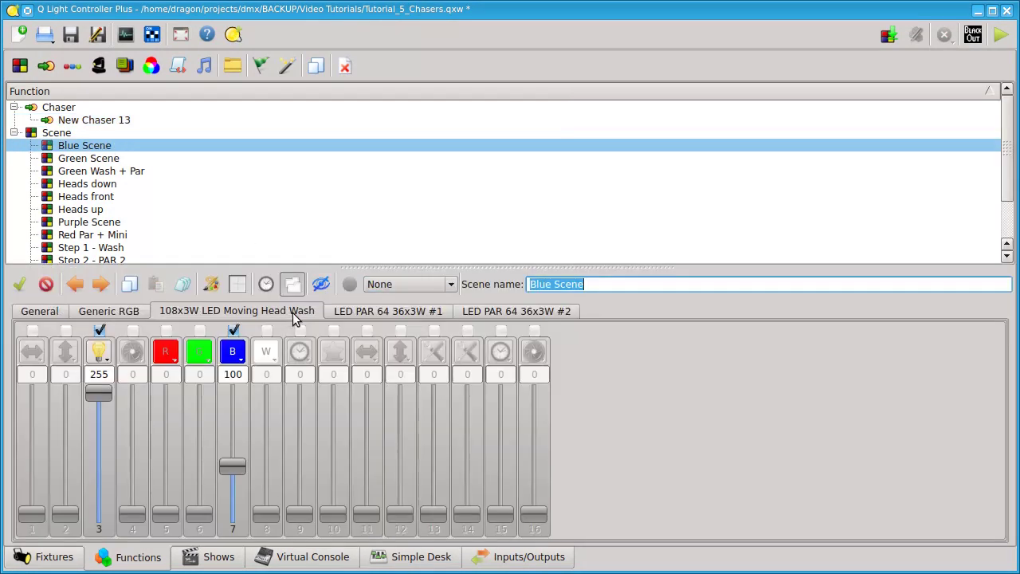
pyautogui.click(384, 311)
pyautogui.moveTo(133, 502); pyautogui.dragTo(132, 390)
pyautogui.click(496, 306)
pyautogui.moveTo(133, 501); pyautogui.dragTo(133, 391)
pyautogui.click(142, 313)
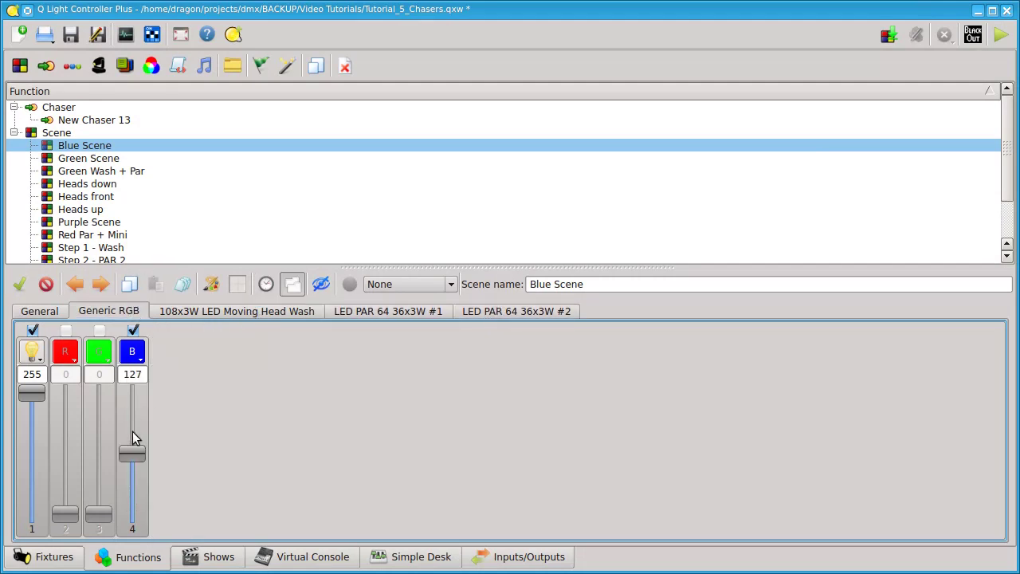
pyautogui.moveTo(132, 431); pyautogui.dragTo(132, 390)
pyautogui.click(231, 313)
pyautogui.moveTo(232, 466); pyautogui.dragTo(232, 391)
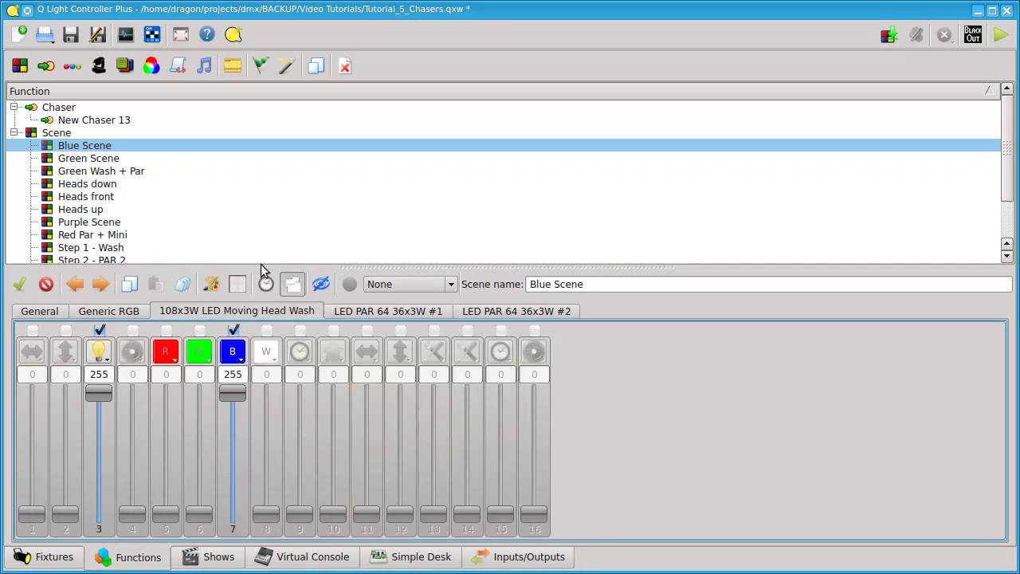
# Raise the green channel to 255 on the fixtures of Green Scene
pyautogui.click(102, 158)
pyautogui.click(214, 312)
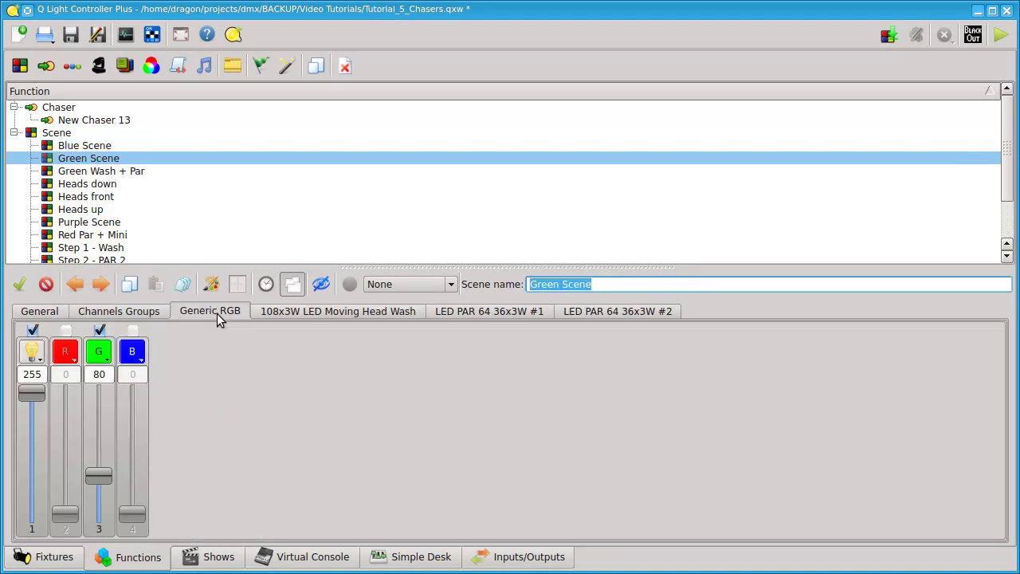
pyautogui.click(265, 313)
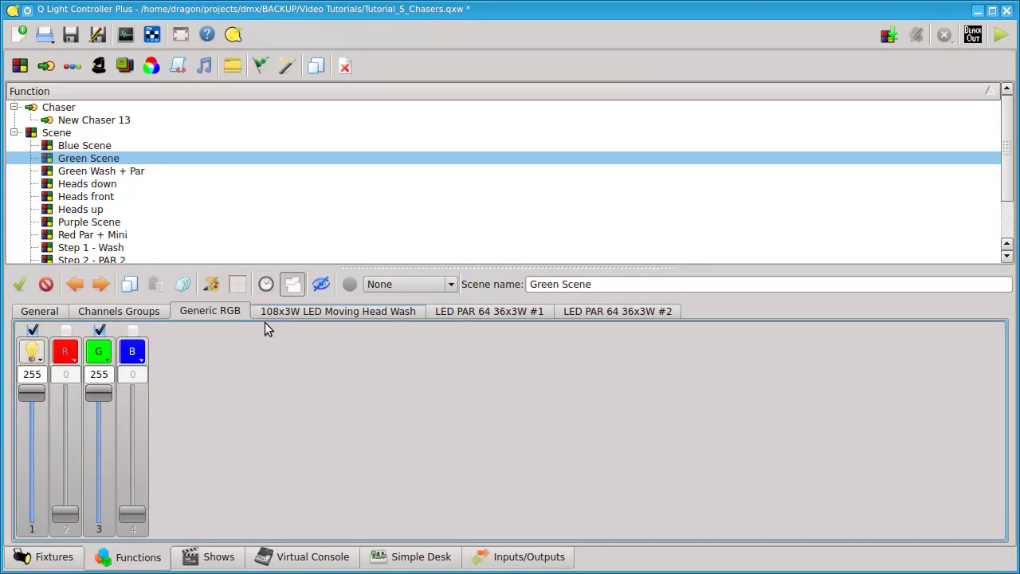
pyautogui.click(467, 313)
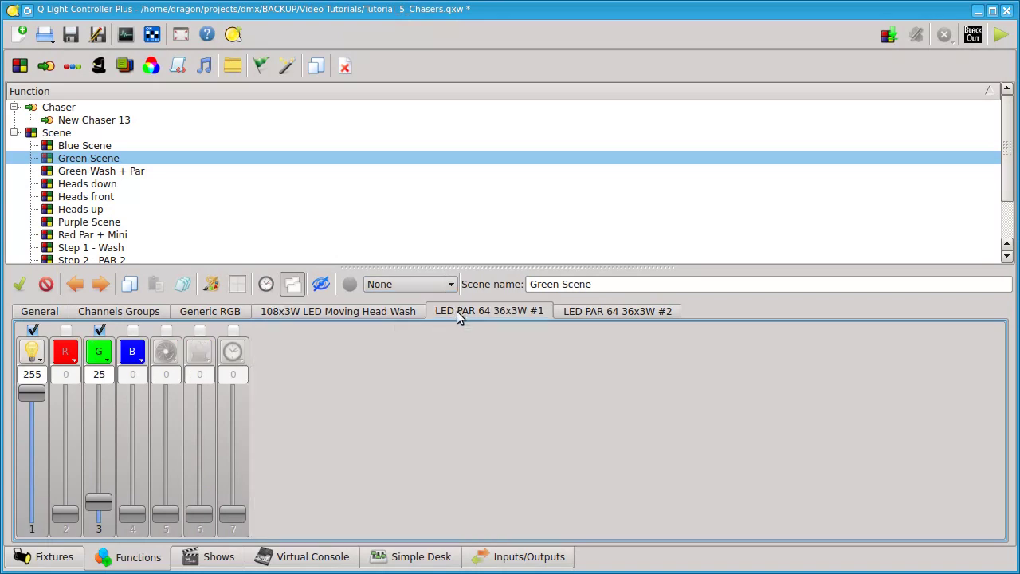
pyautogui.click(599, 309)
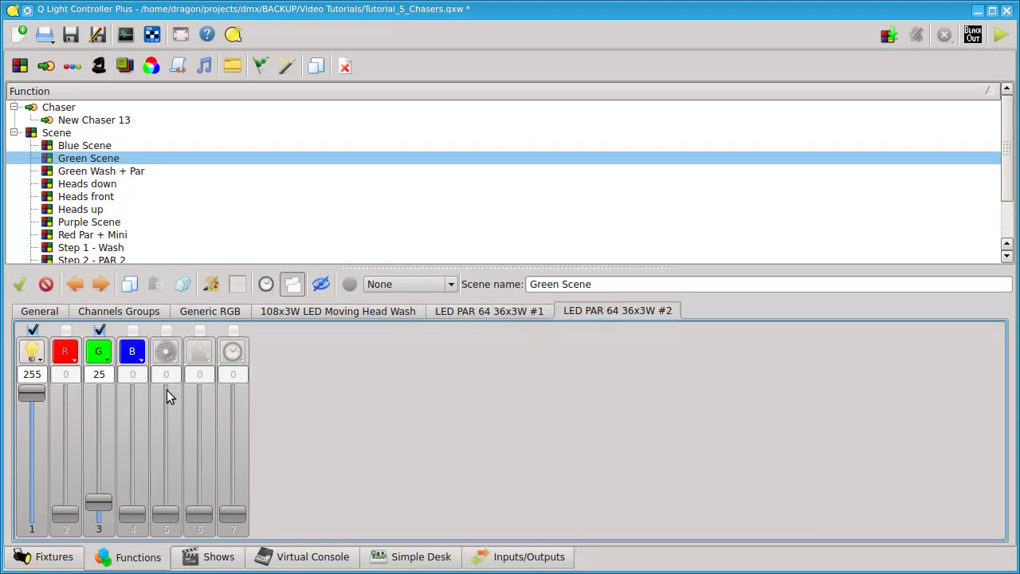
pyautogui.moveTo(98, 402); pyautogui.dragTo(99, 380)
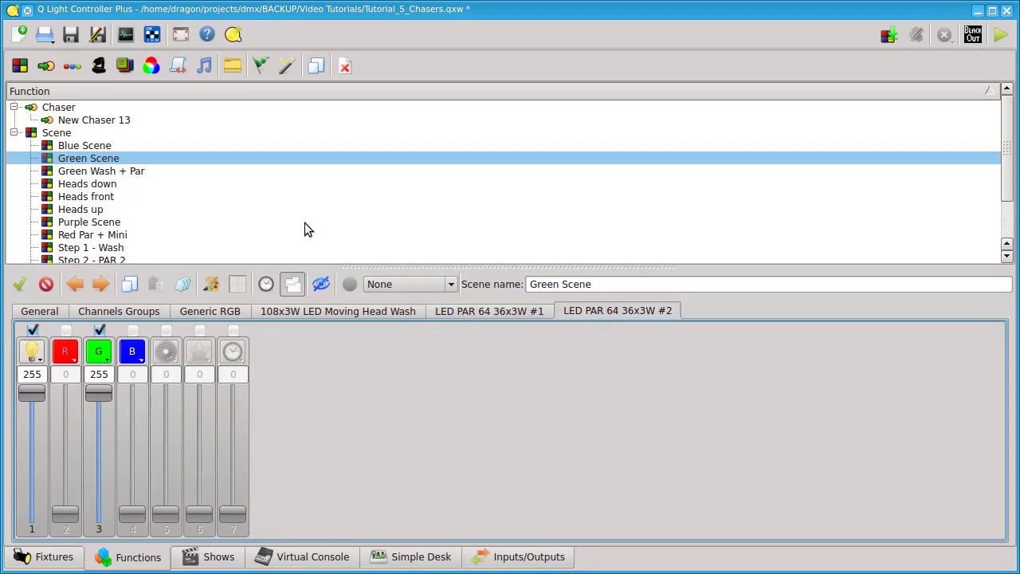
# In Purple Scene, raise the red and blue channels to 255 on Generic RGB and the 108x3W LED Moving Head Wash
pyautogui.click(103, 224)
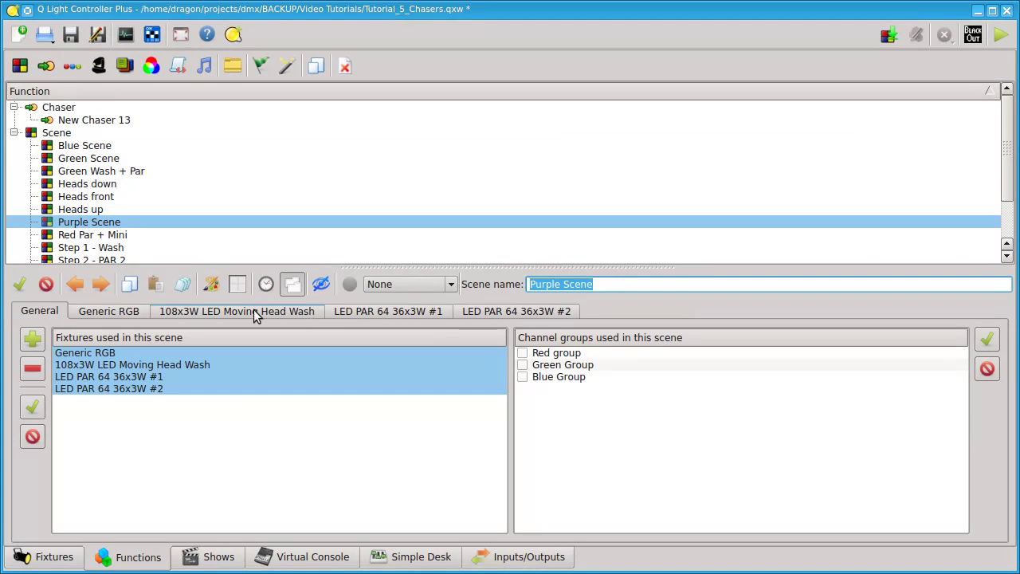
pyautogui.click(132, 312)
pyautogui.moveTo(137, 428); pyautogui.dragTo(135, 390)
pyautogui.moveTo(78, 427); pyautogui.dragTo(83, 324)
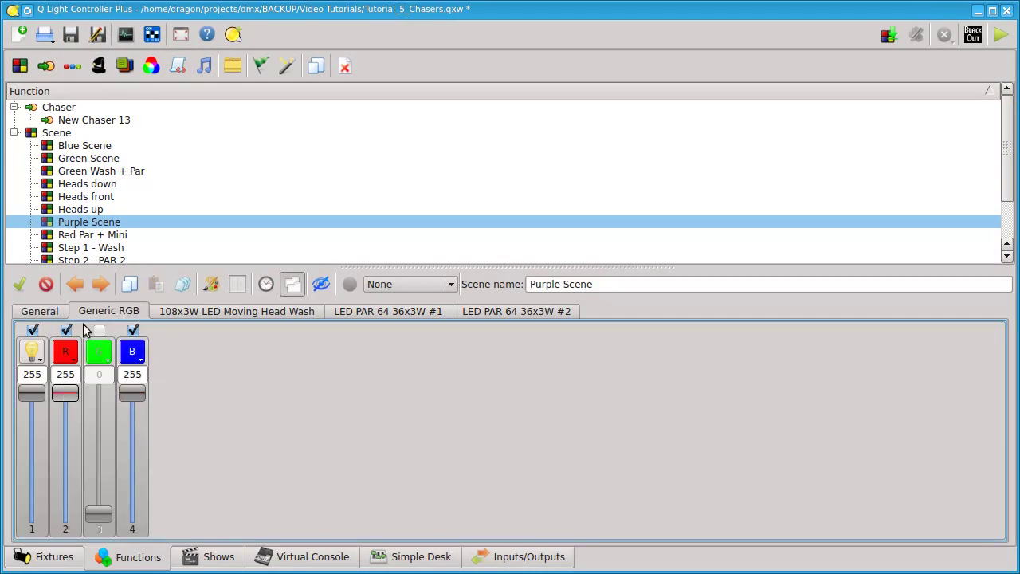
pyautogui.click(237, 311)
pyautogui.moveTo(159, 421); pyautogui.dragTo(165, 391)
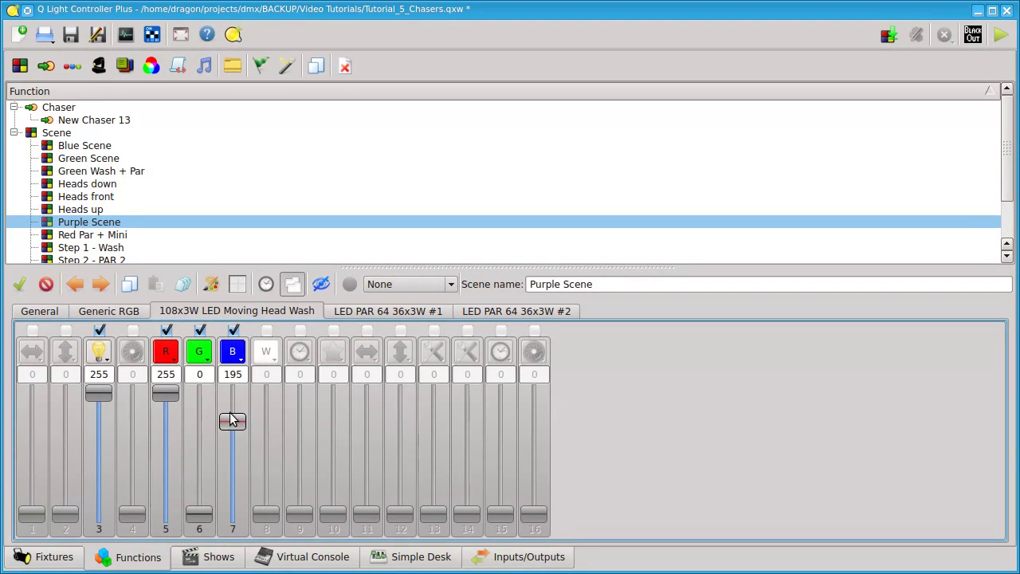
pyautogui.moveTo(232, 422); pyautogui.dragTo(232, 391)
# Raise the red and blue channels to 255 on both LED PAR 64 fixtures of Purple Scene
pyautogui.click(382, 312)
pyautogui.moveTo(132, 423); pyautogui.dragTo(132, 391)
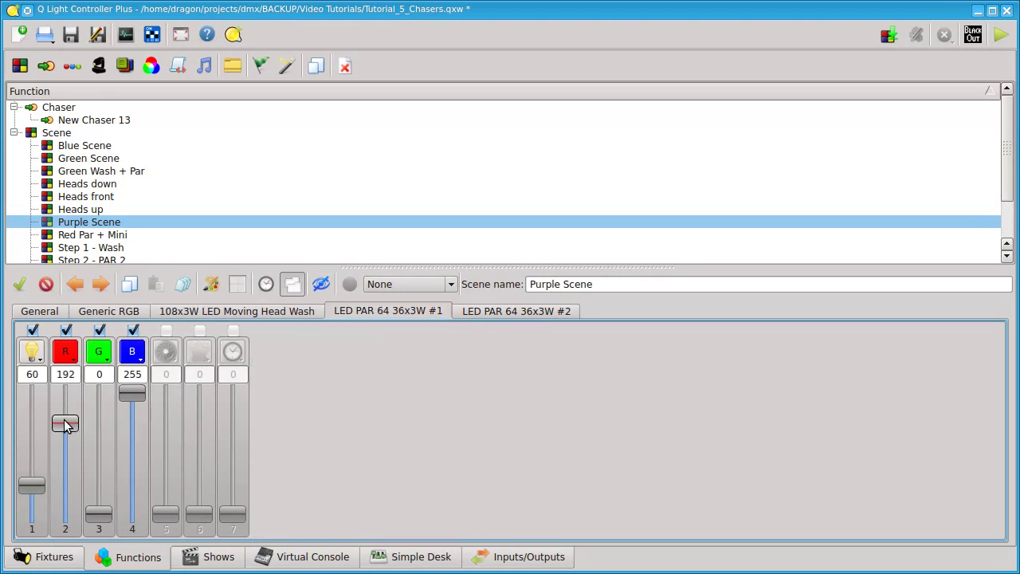
pyautogui.moveTo(66, 422); pyautogui.dragTo(65, 390)
pyautogui.click(491, 312)
pyautogui.moveTo(135, 425); pyautogui.dragTo(133, 389)
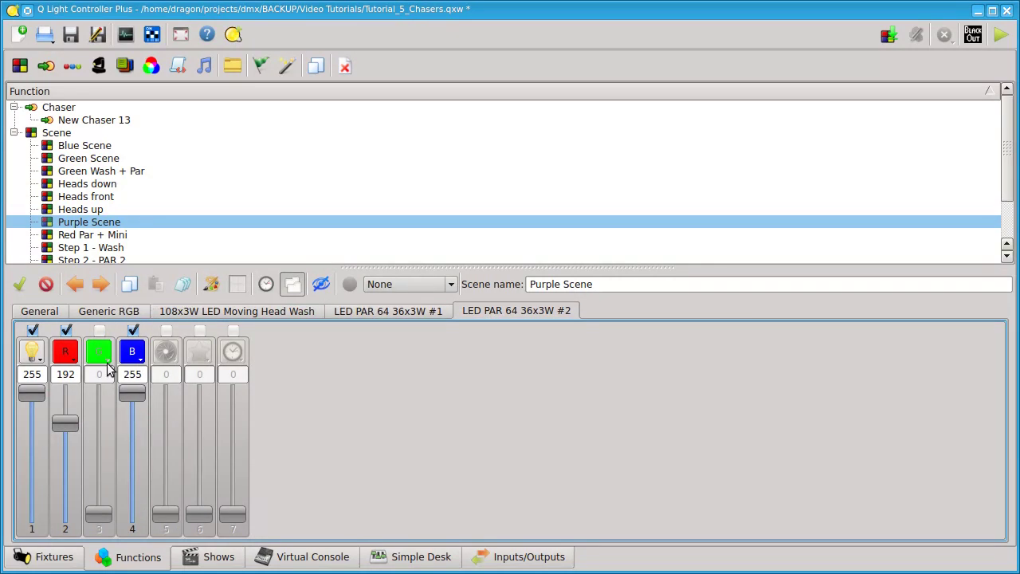
pyautogui.moveTo(66, 423); pyautogui.dragTo(73, 352)
# Return to the chaser, play it with the Fixture Monitor shown and stop the playback
pyautogui.click(105, 121)
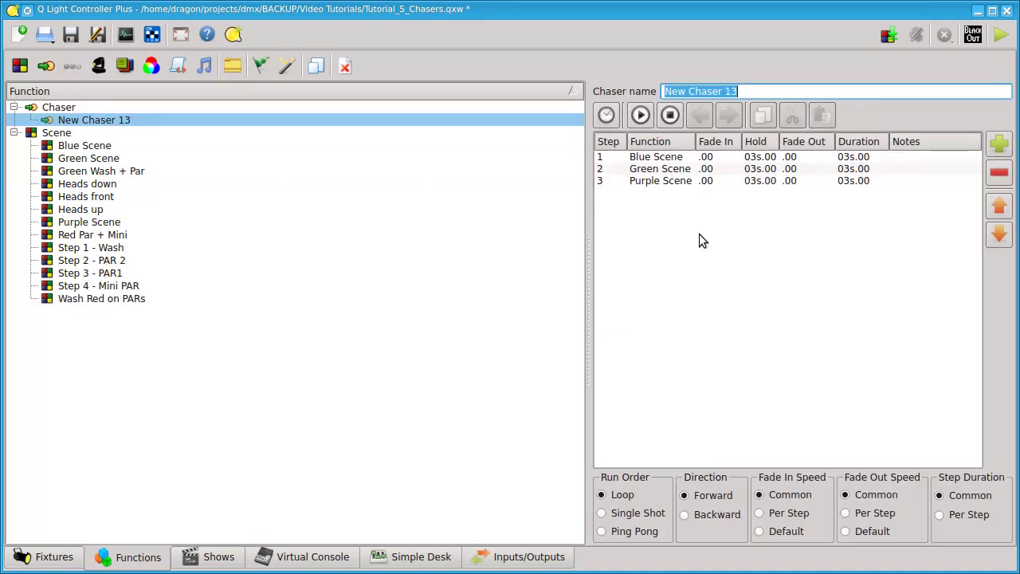
pyautogui.click(1019, 277)
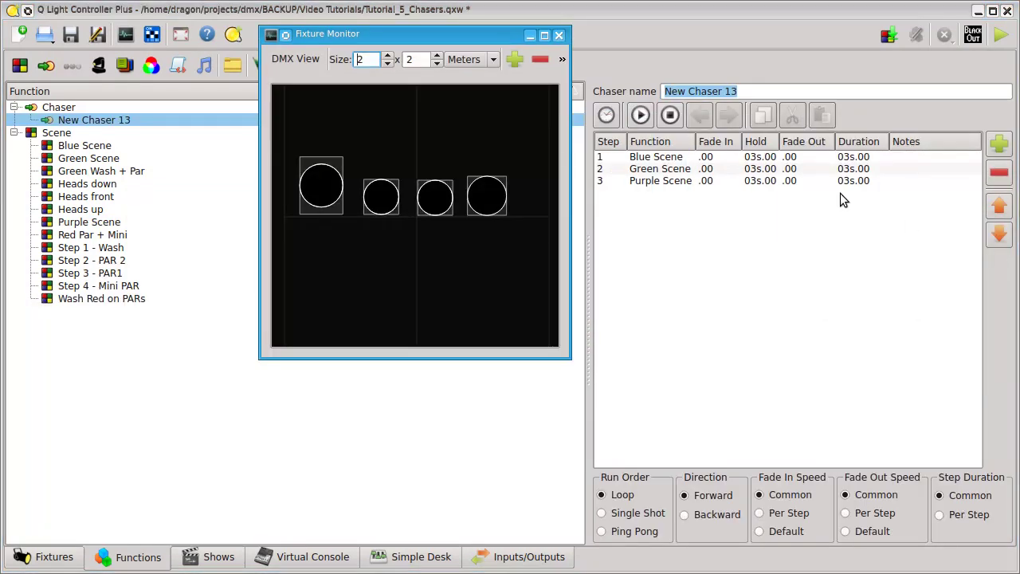
pyautogui.click(648, 117)
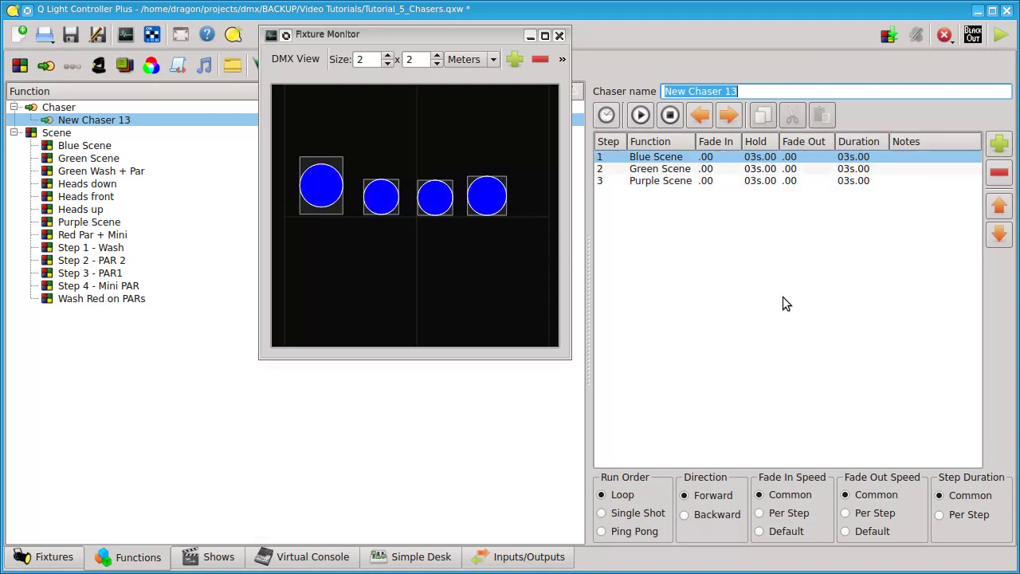
pyautogui.click(670, 117)
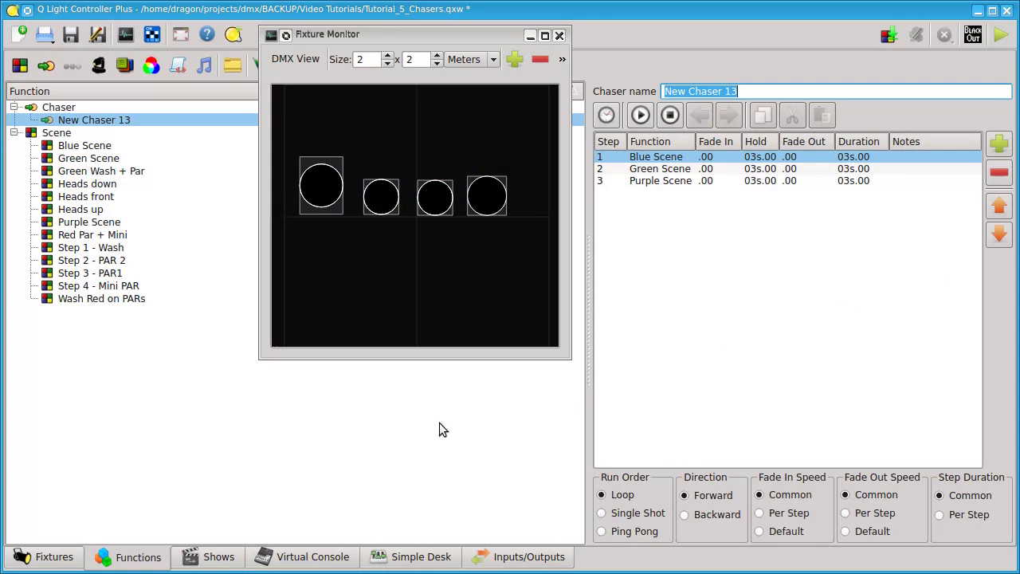
# Set the dimmer channel of LED PAR 64 36x3W #1 in Purple Scene to 255 and check LED PAR 64 36x3W #2
pyautogui.click(94, 223)
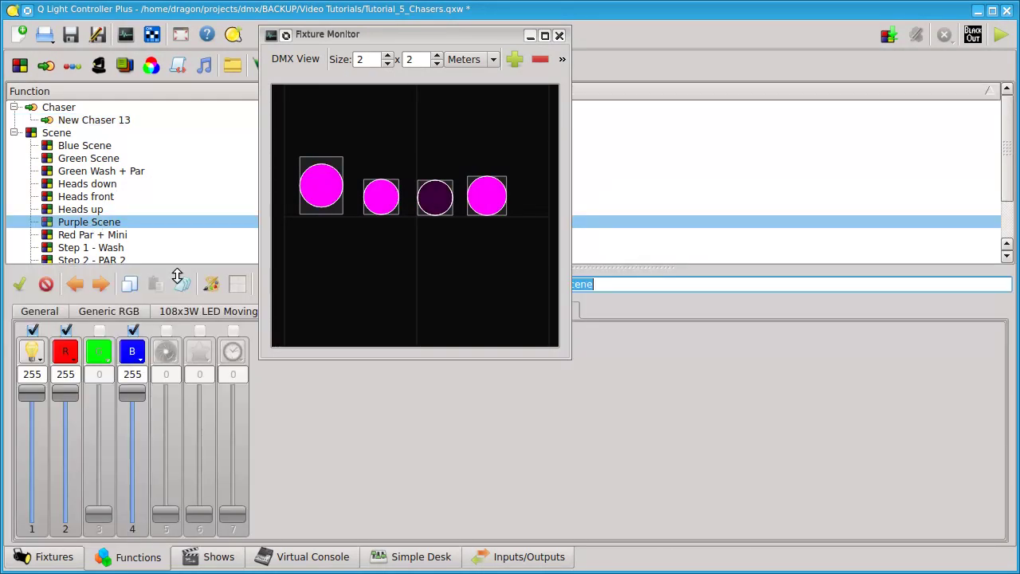
pyautogui.click(530, 37)
pyautogui.click(387, 310)
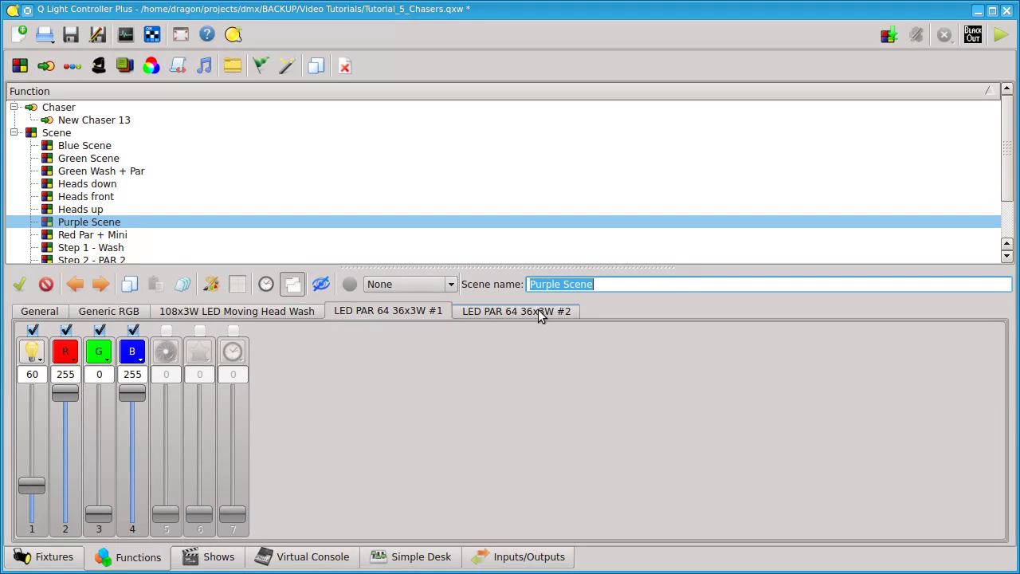
pyautogui.moveTo(32, 486); pyautogui.dragTo(32, 391)
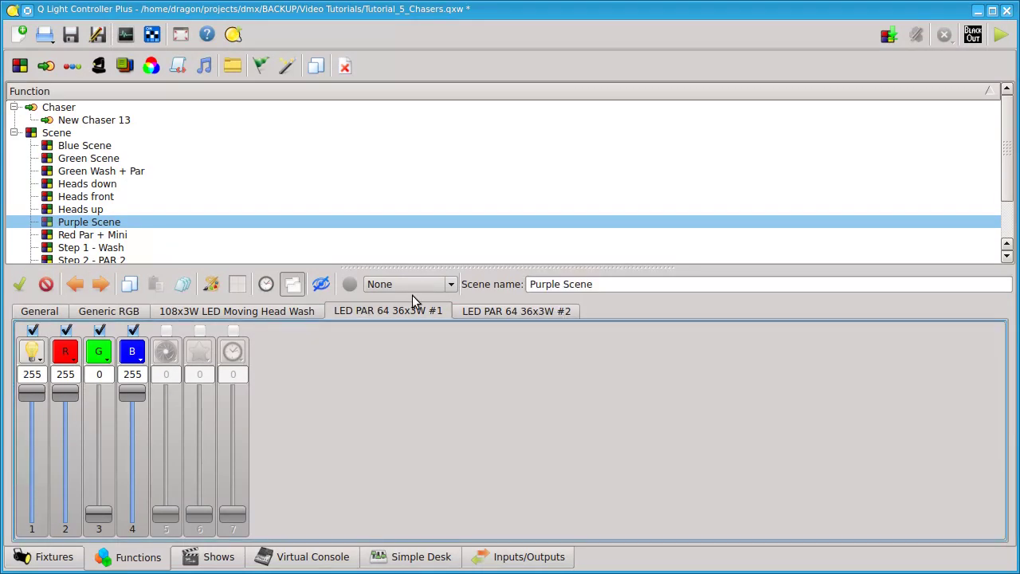
pyautogui.click(485, 310)
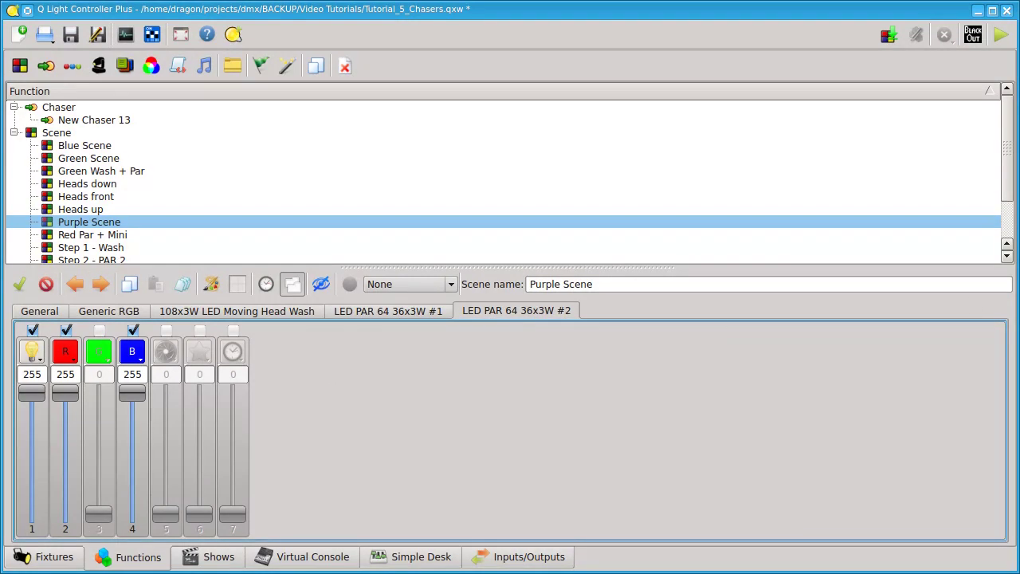
# Review the chaser's steps with the Fixture Monitor shown, deselect the chaser and hide the monitor
pyautogui.click(128, 121)
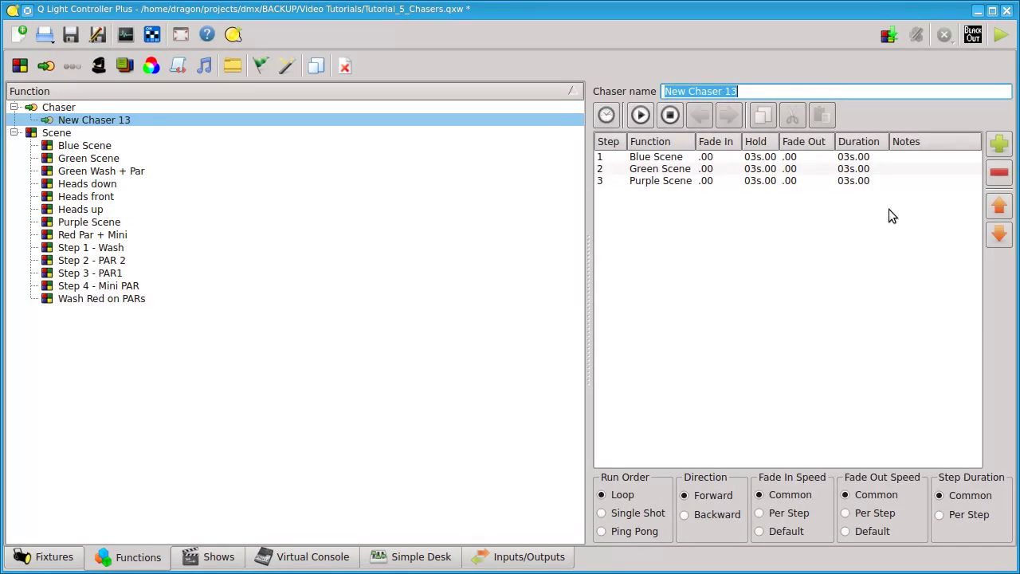
pyautogui.hotkey('ctrl', 'm')
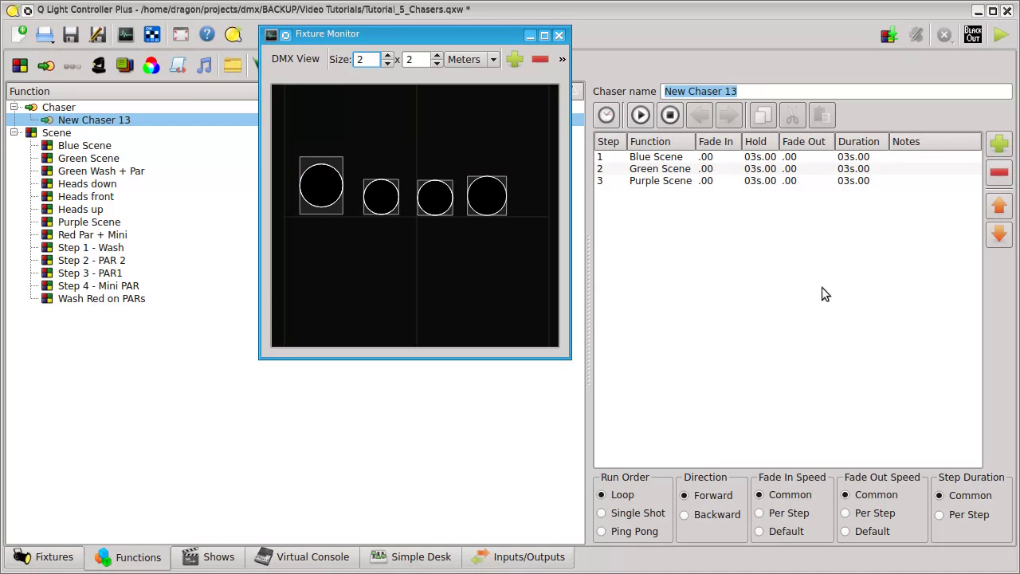
pyautogui.click(159, 355)
pyautogui.click(530, 35)
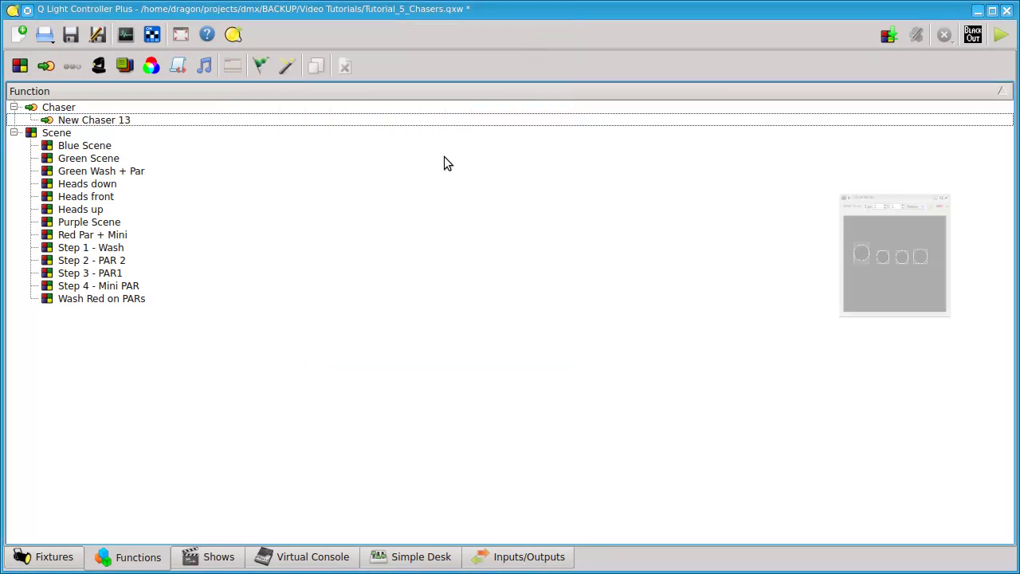
# Create a new scene and add all four fixtures of Universe 1 to it
pyautogui.click(20, 66)
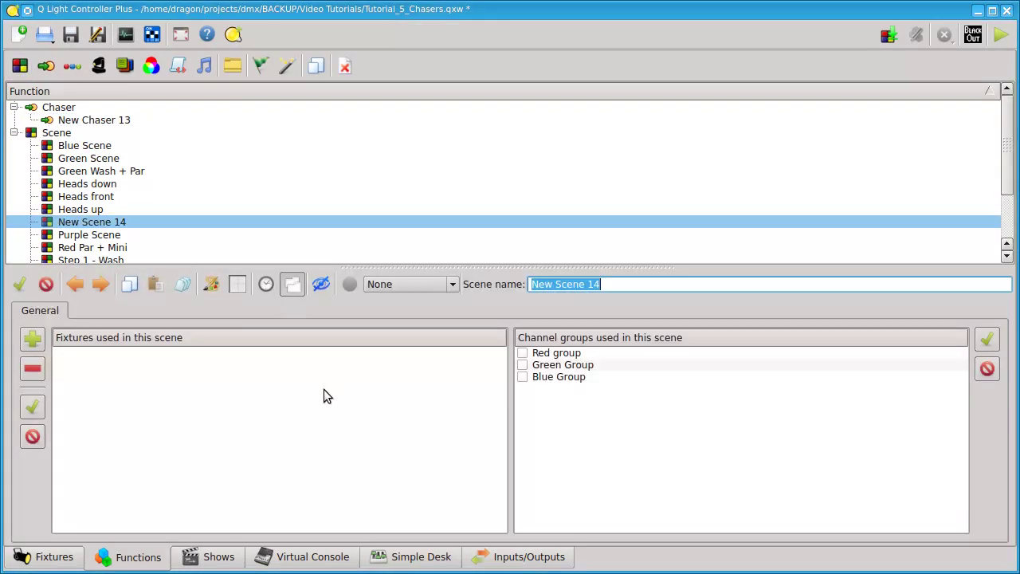
pyautogui.click(32, 338)
pyautogui.hotkey('ctrl', 'a')
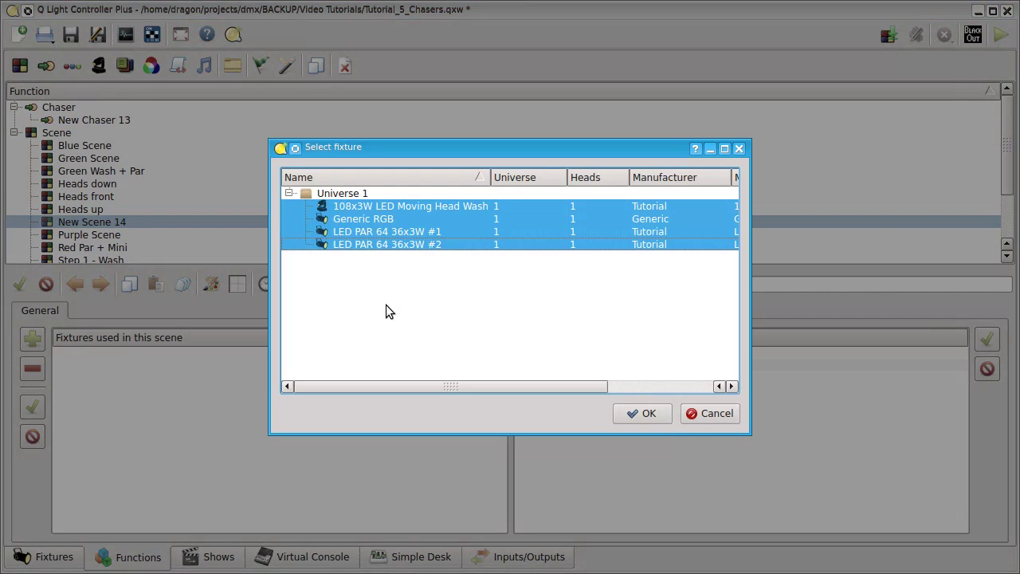
pyautogui.click(661, 419)
# Set the 108x3W LED Moving Head Wash dimmer to 255 in the new scene and enable its red, green and blue channels at 0
pyautogui.click(139, 311)
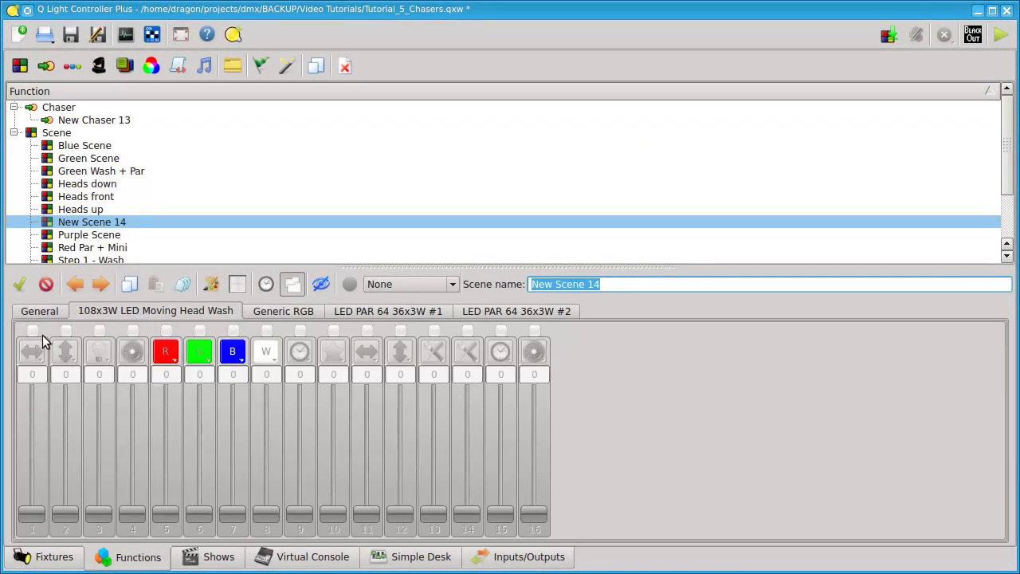
pyautogui.click(99, 330)
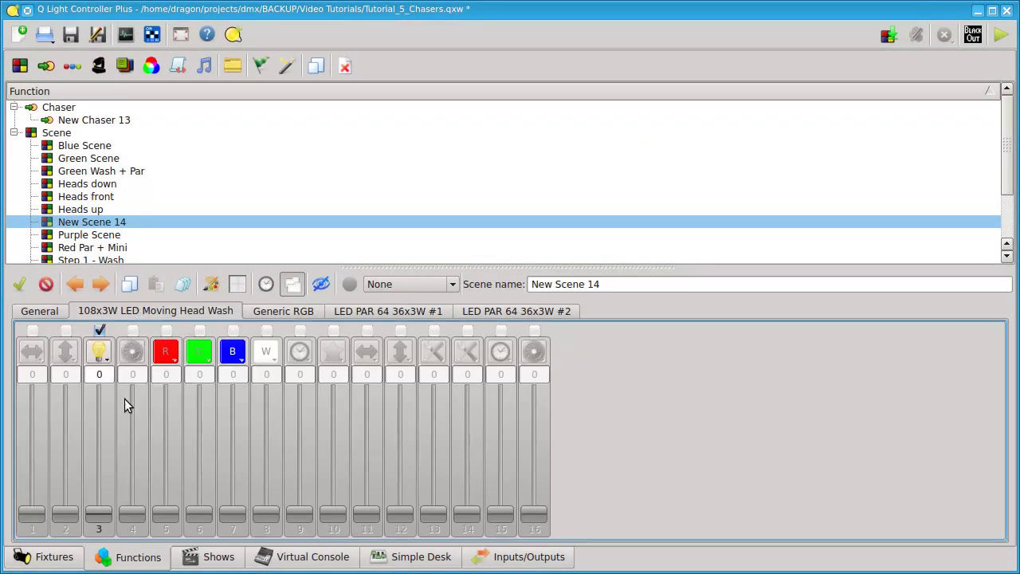
pyautogui.moveTo(99, 515); pyautogui.dragTo(164, 384)
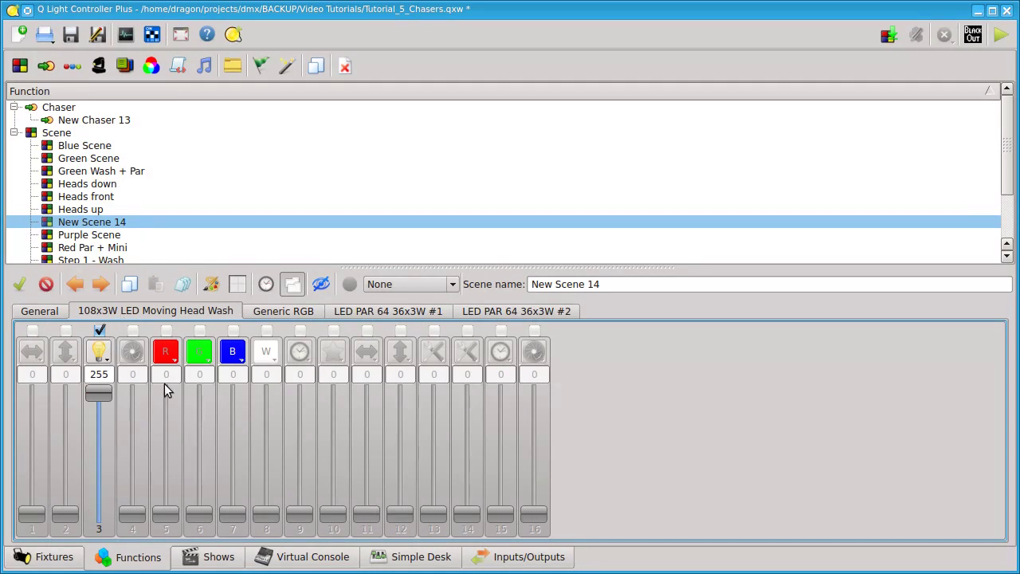
pyautogui.click(166, 330)
pyautogui.click(199, 330)
pyautogui.click(233, 330)
# Set the Generic RGB dimmer to 255 and enable its red, green and blue channels at 0
pyautogui.click(299, 311)
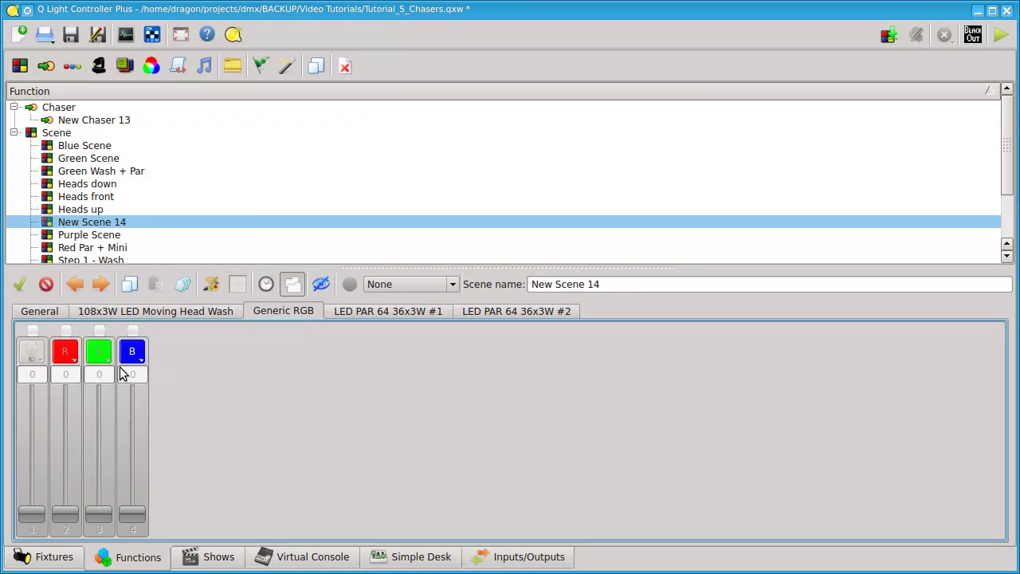
pyautogui.click(32, 330)
pyautogui.moveTo(32, 515); pyautogui.dragTo(31, 390)
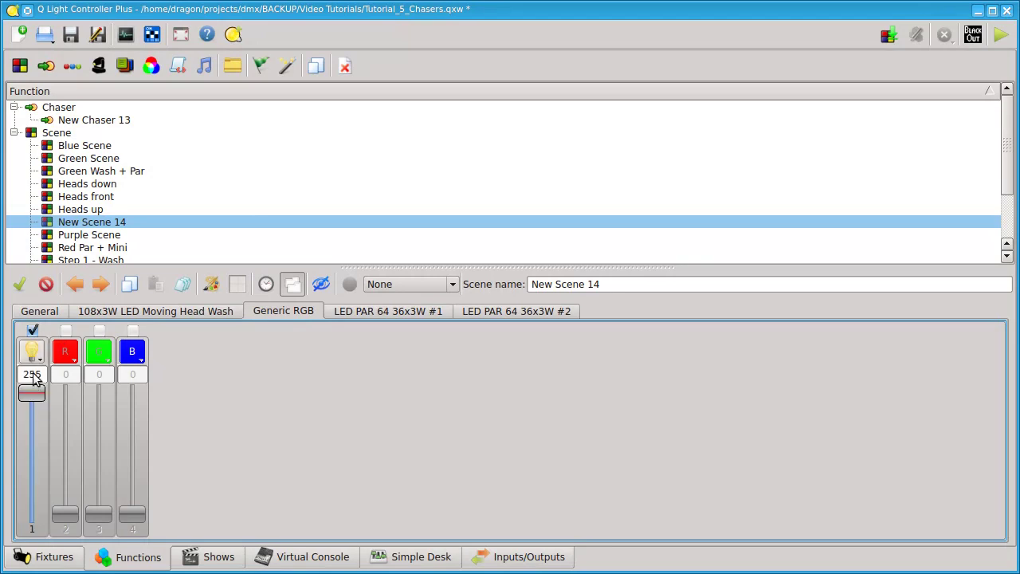
pyautogui.click(65, 330)
pyautogui.click(99, 330)
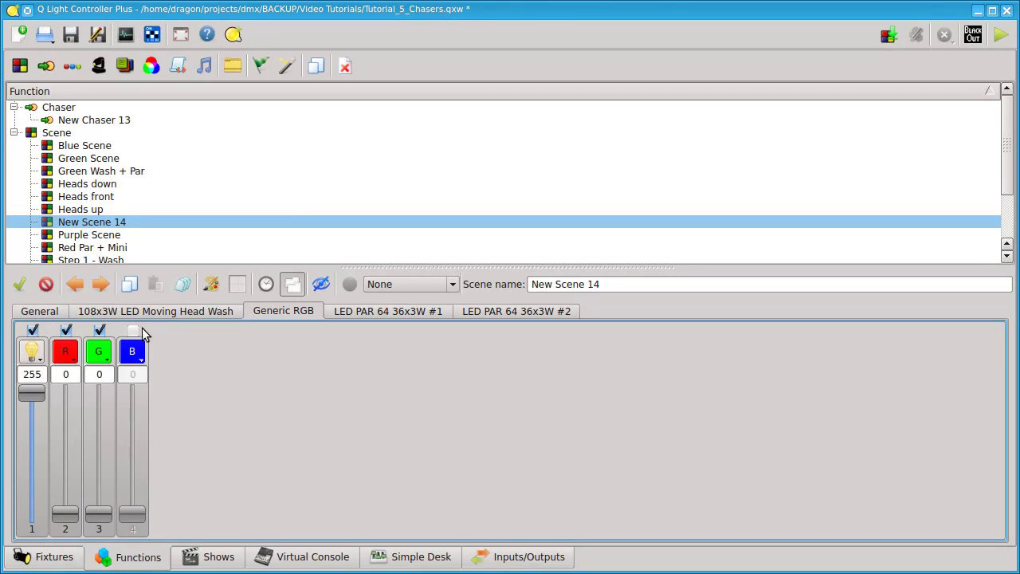
pyautogui.click(132, 330)
# Set the LED PAR 64 36x3W #1 dimmer to 255 and enable its red, green and blue channels at 0
pyautogui.click(377, 313)
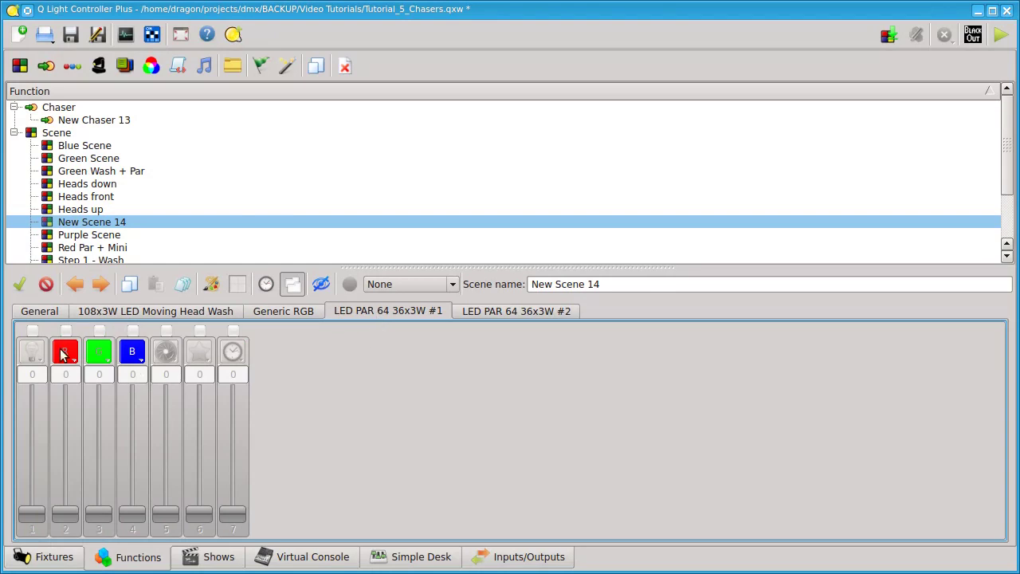
pyautogui.click(32, 330)
pyautogui.click(32, 392)
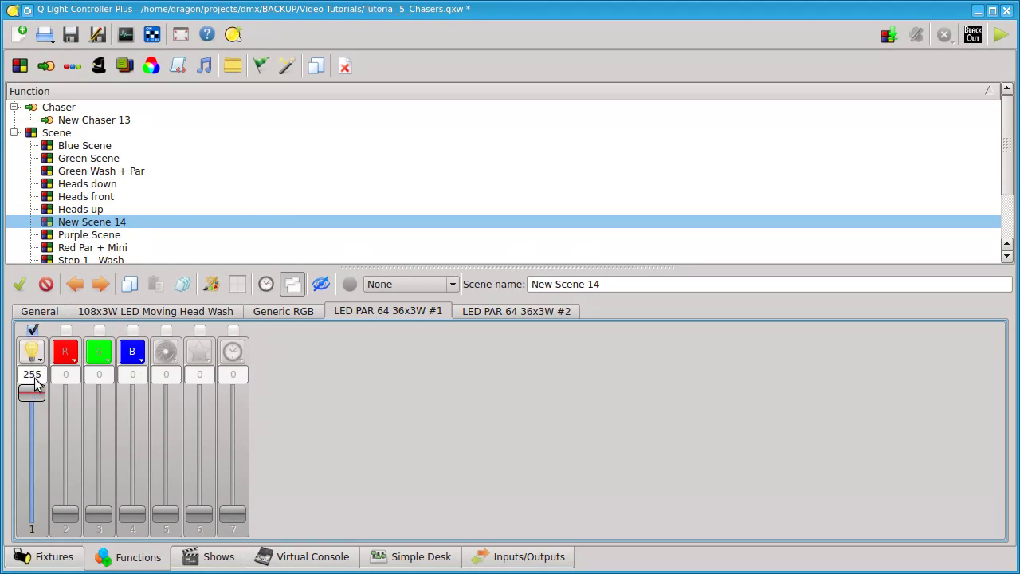
pyautogui.click(65, 330)
pyautogui.click(99, 330)
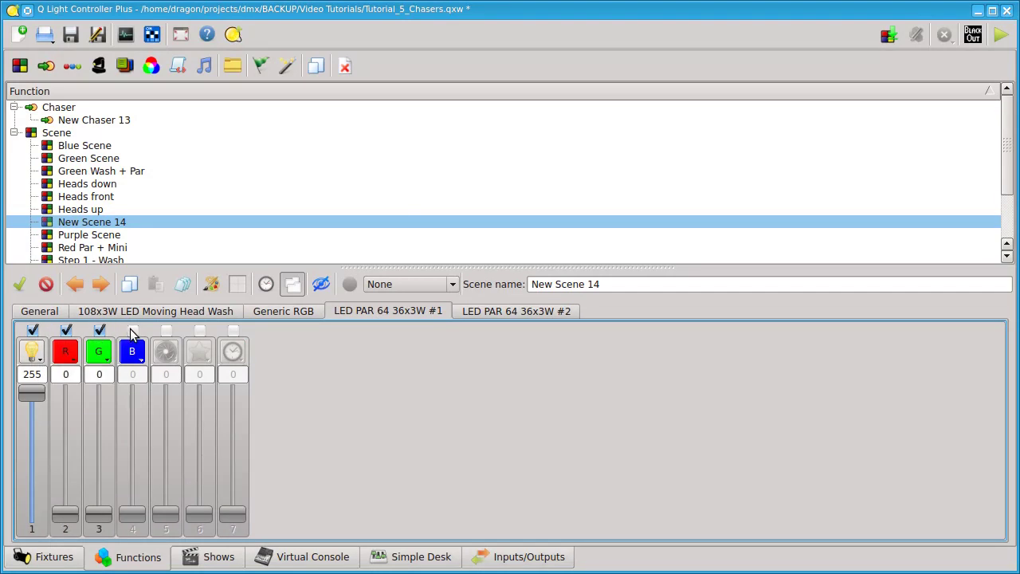
pyautogui.click(133, 330)
# Set the LED PAR 64 36x3W #2 dimmer to 255 and enable its red, green and blue channels at 0
pyautogui.click(540, 311)
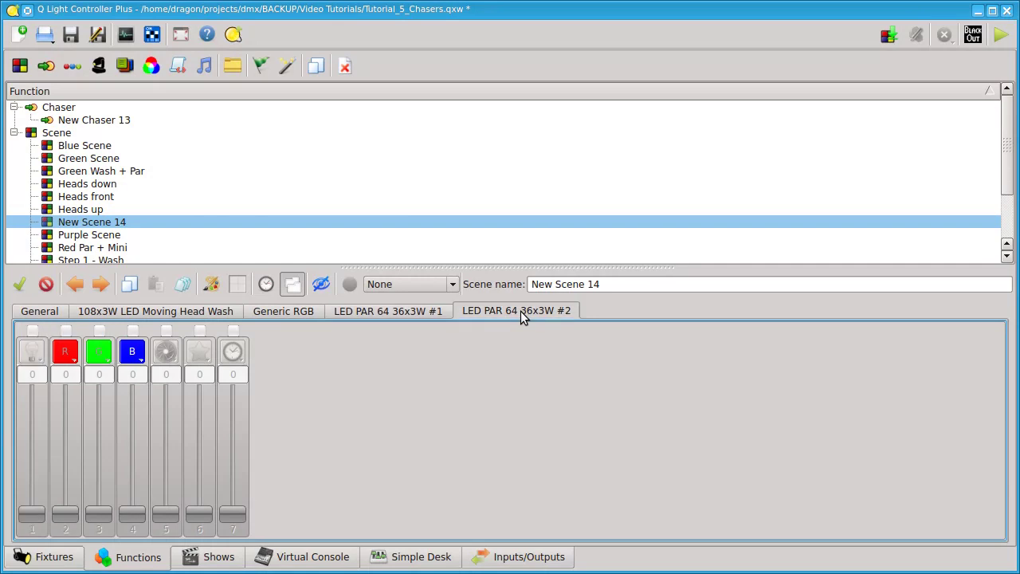
pyautogui.click(32, 330)
pyautogui.click(65, 330)
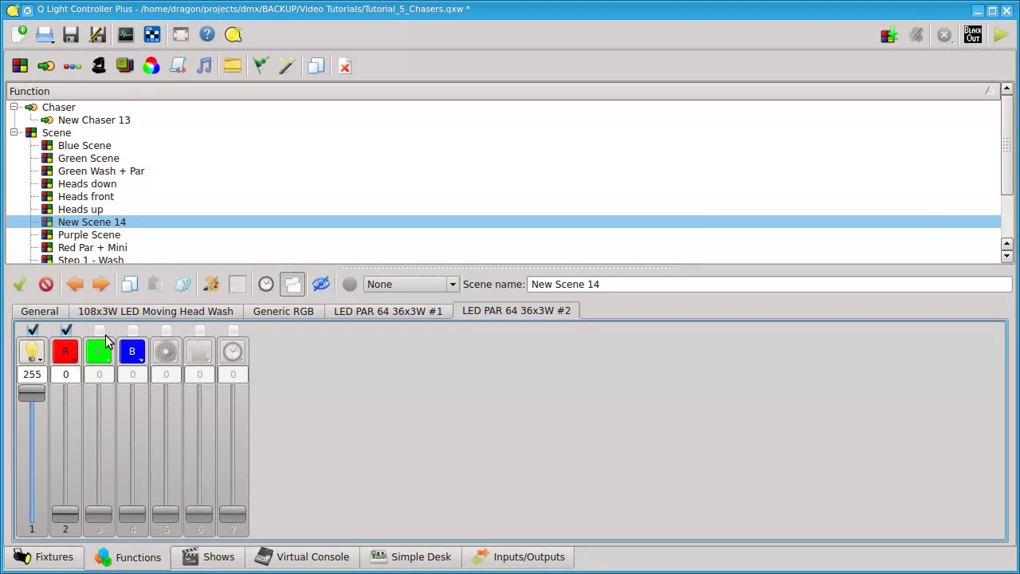
pyautogui.click(99, 330)
pyautogui.click(132, 330)
# Rename the new scene to Black Scene
pyautogui.tripleClick(628, 284)
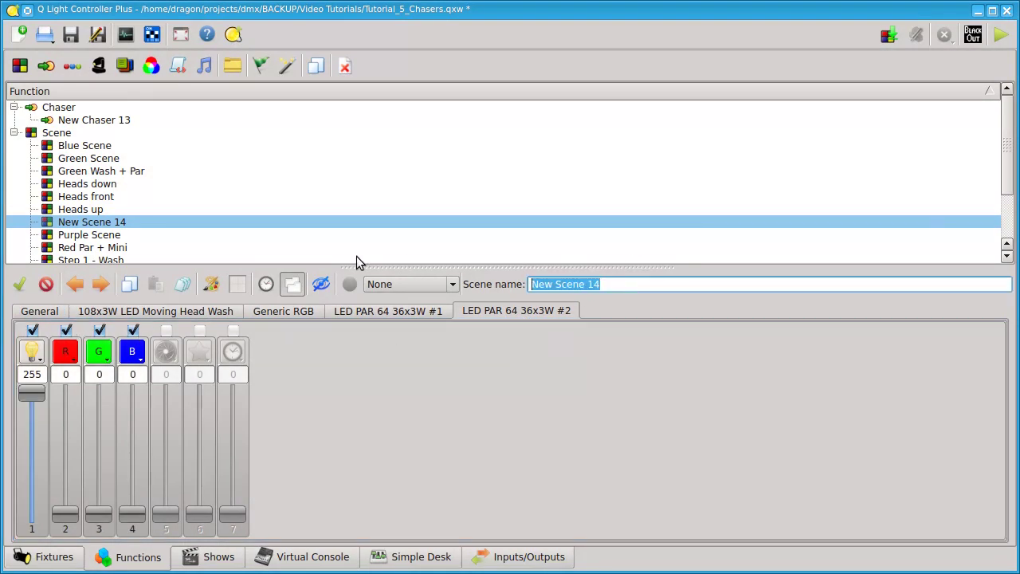
pyautogui.write('Bala')
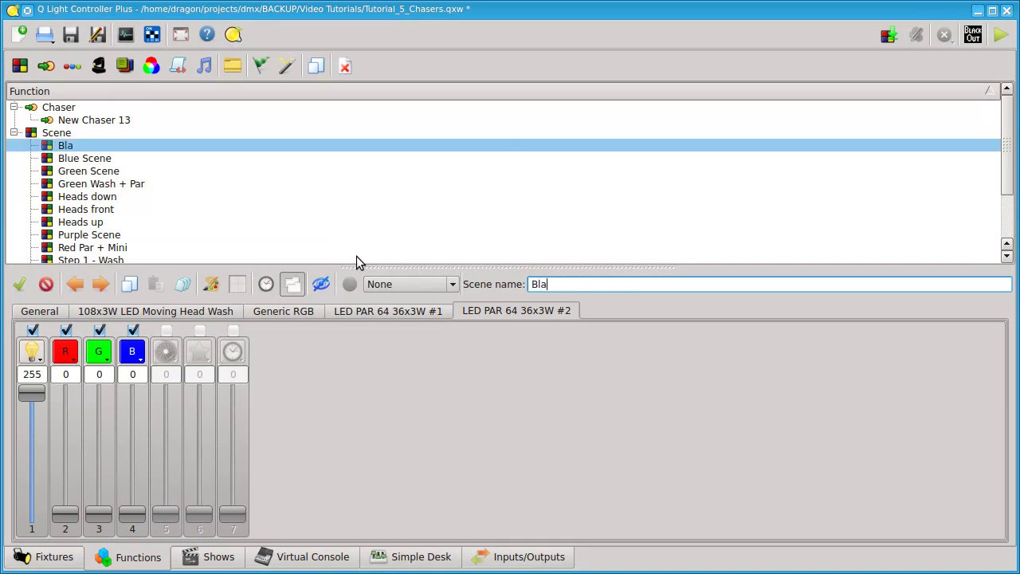
pyautogui.write('ck Scene')
pyautogui.click(120, 145)
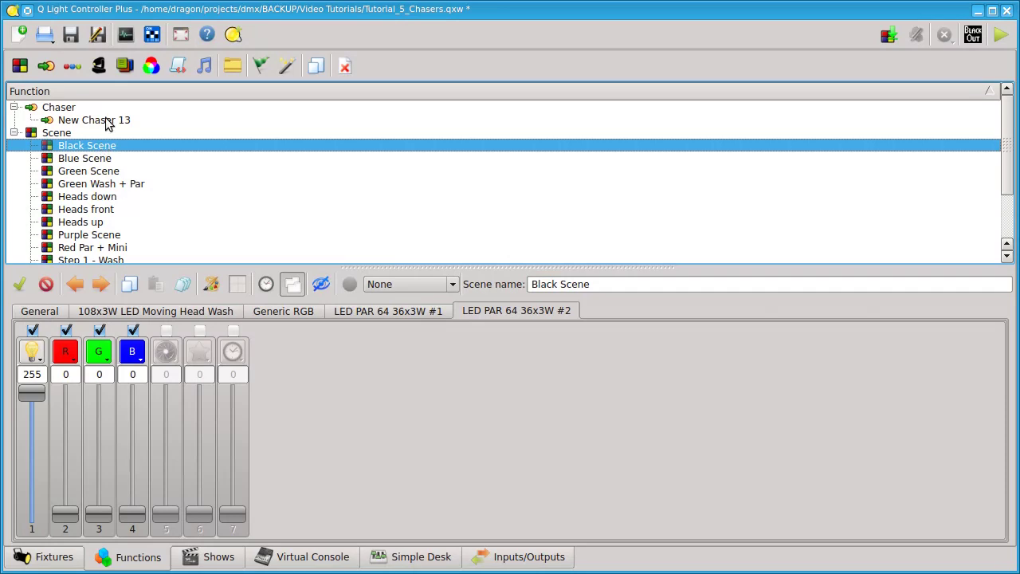
# Insert Black Scene into New Chaser 13 as a step between Blue Scene and Green Scene
pyautogui.click(111, 120)
pyautogui.click(721, 158)
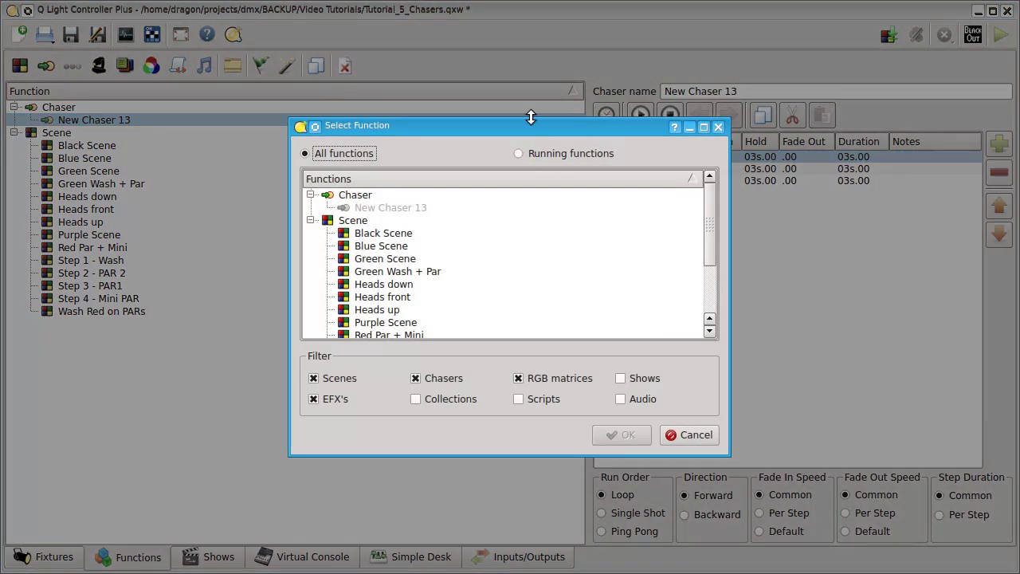
pyautogui.moveTo(531, 119); pyautogui.dragTo(348, 144)
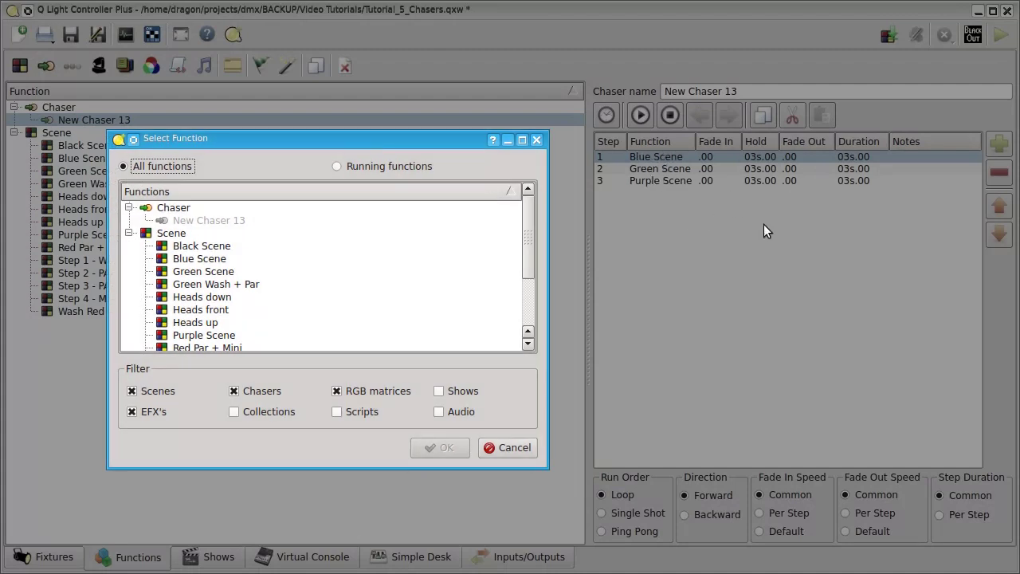
pyautogui.click(206, 246)
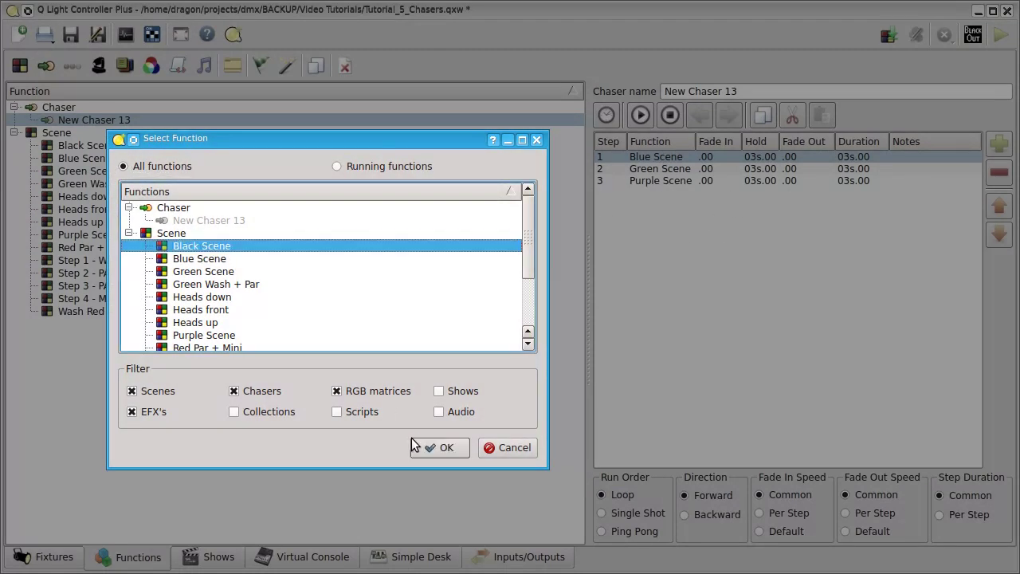
pyautogui.click(438, 450)
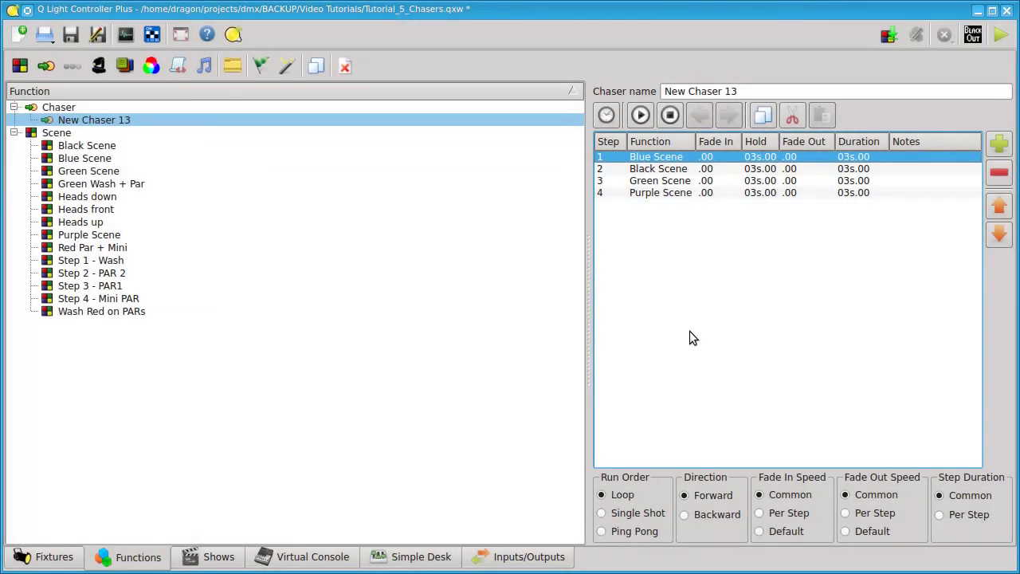
# Play the chaser from the Blue Scene step with the Fixture Monitor shown, stop the playback and hide the monitor
pyautogui.click(684, 169)
pyautogui.click(677, 156)
pyautogui.hotkey('ctrl', 'm')
pyautogui.click(640, 115)
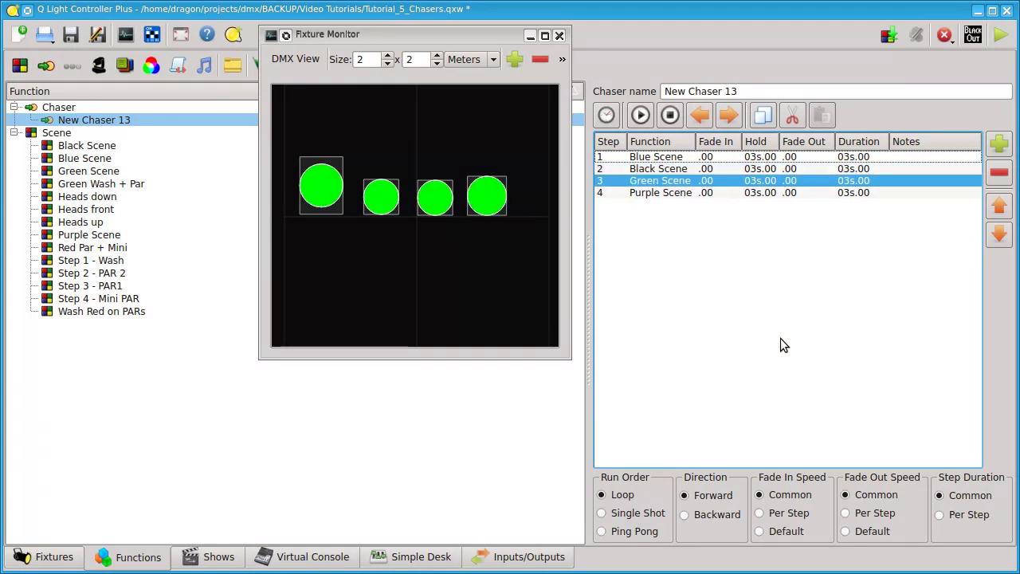
pyautogui.click(669, 115)
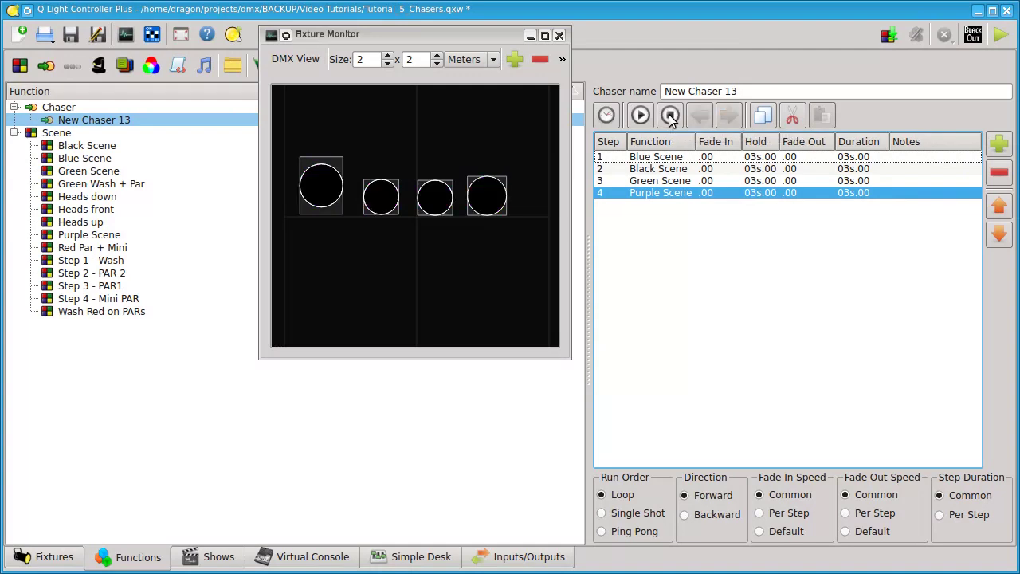
pyautogui.click(528, 37)
pyautogui.click(530, 37)
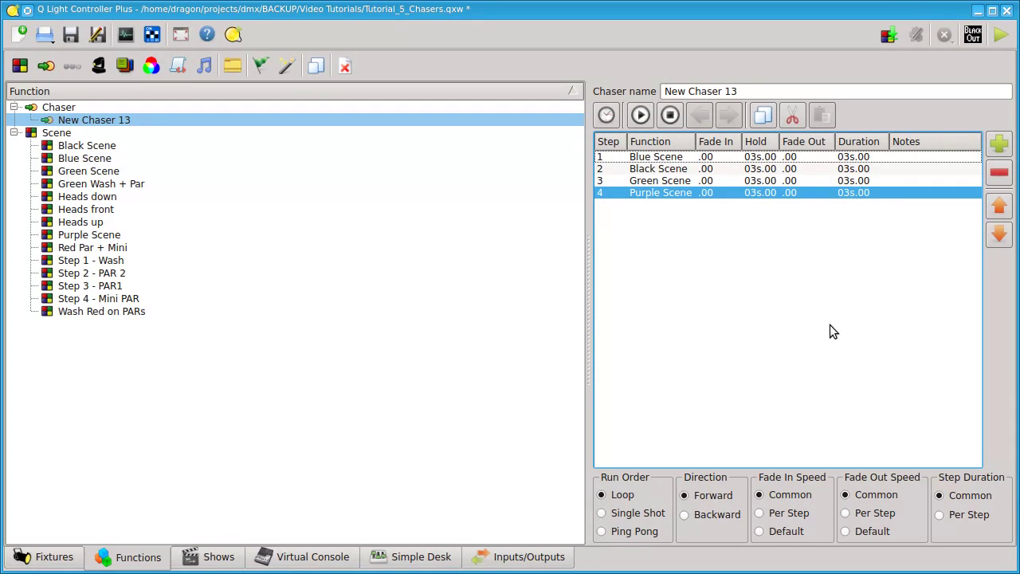
# Remove the Black Scene step from the chaser
pyautogui.click(723, 252)
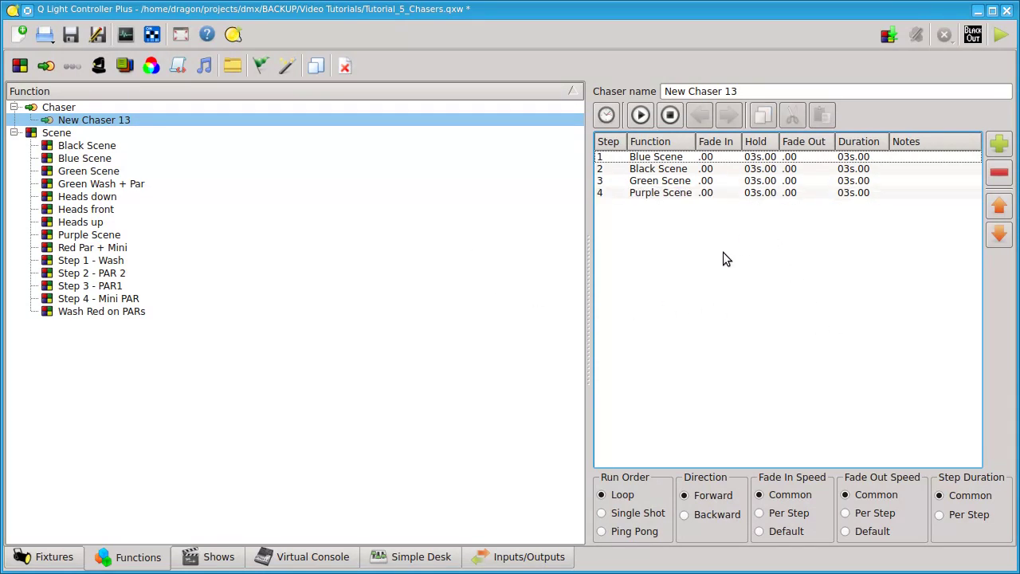
pyautogui.click(662, 169)
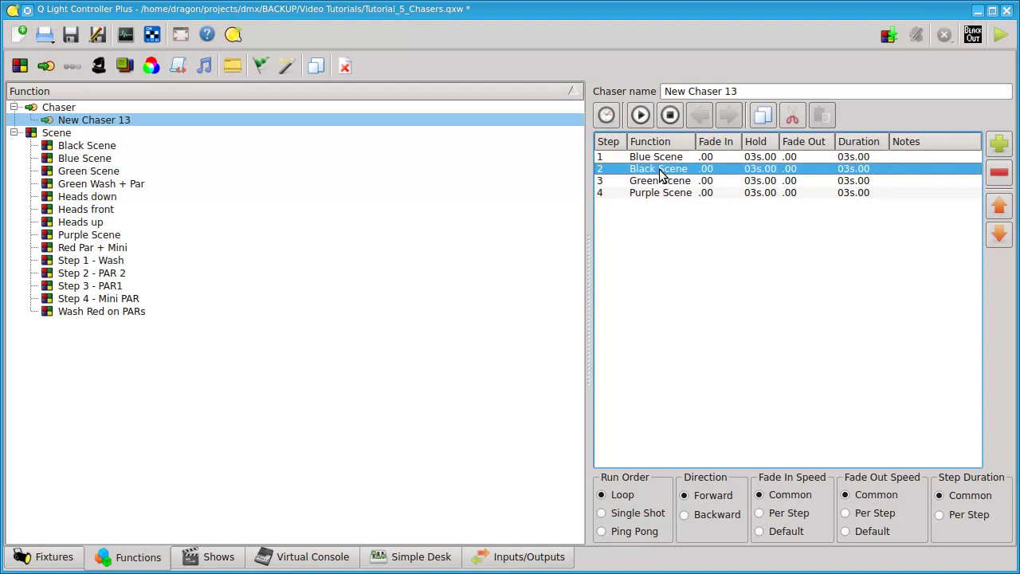
pyautogui.click(999, 172)
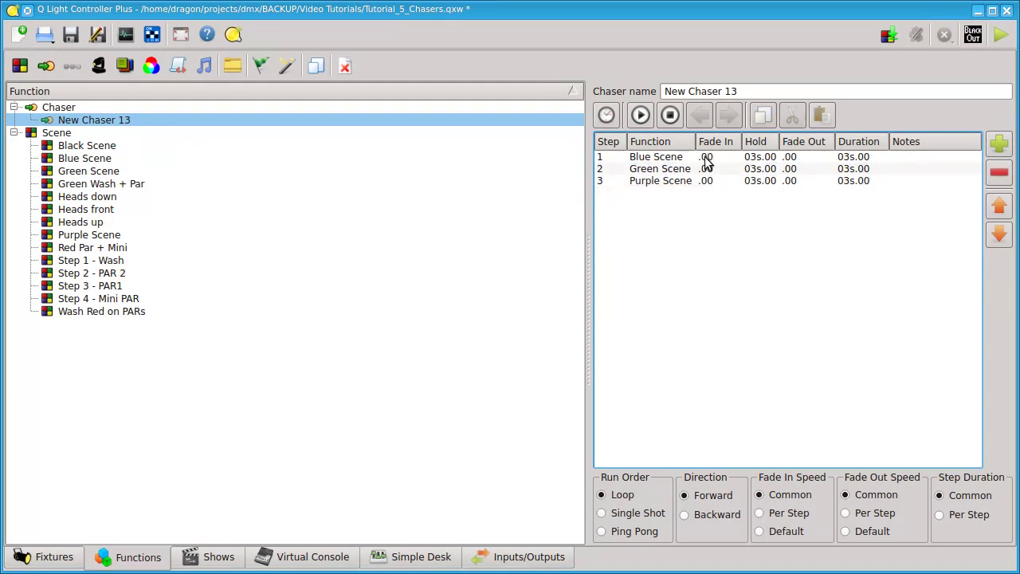
# Open the chaser's speed settings from the Blue Scene step and set the common fade in to .50 seconds
pyautogui.click(662, 157)
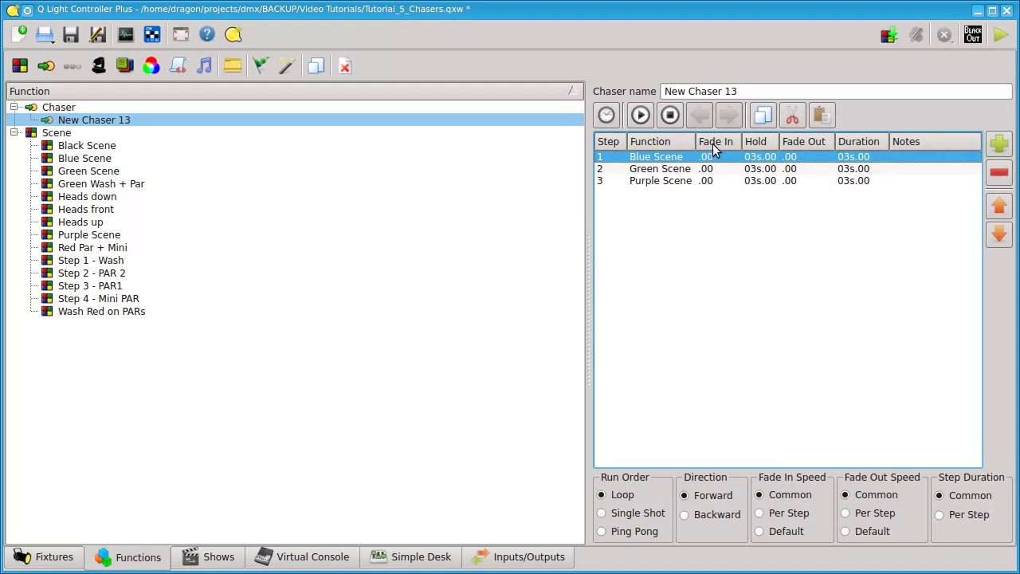
pyautogui.click(607, 115)
pyautogui.scroll(10, 522, 229)
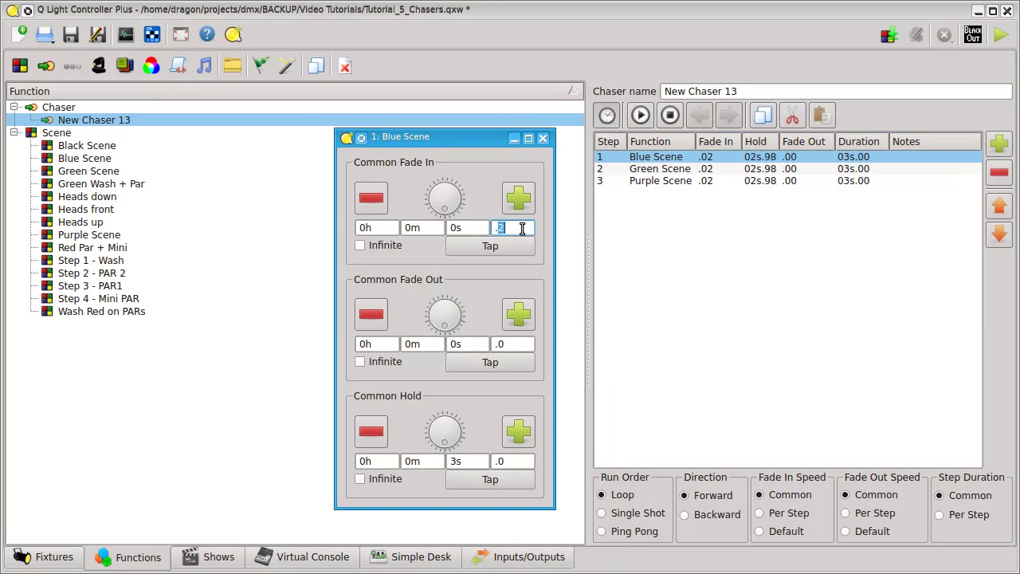
pyautogui.scroll(20, 522, 228)
pyautogui.scroll(-1, 522, 228)
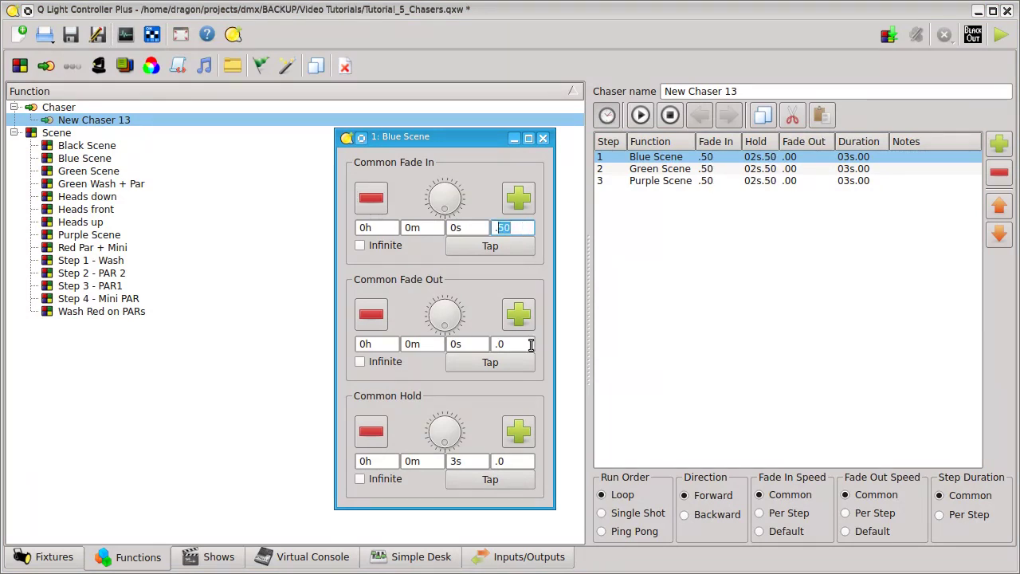
# Set the chaser's common fade out to .50 seconds and close the speed settings
pyautogui.scroll(10, 529, 346)
pyautogui.scroll(20, 529, 346)
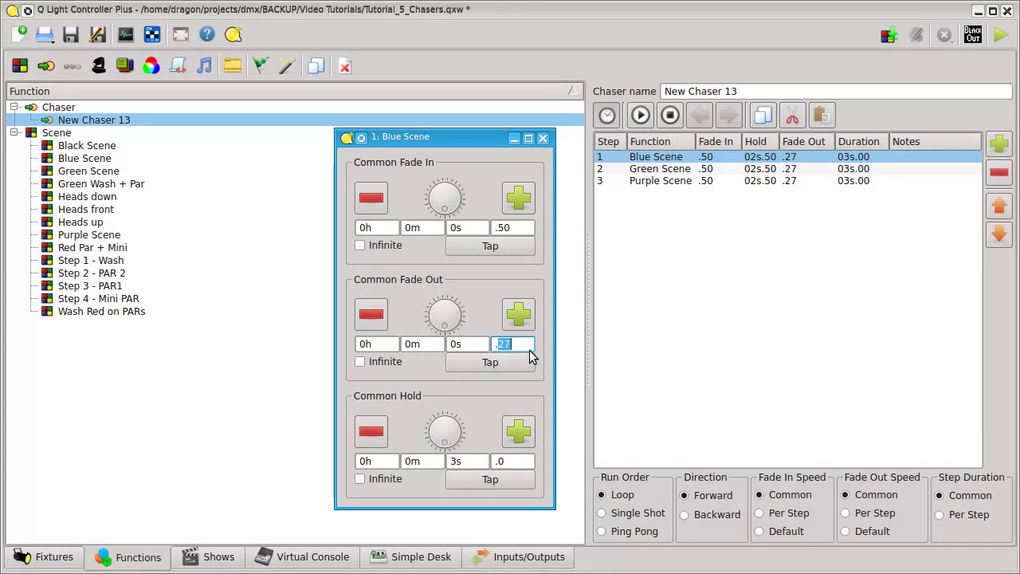
pyautogui.scroll(15, 528, 344)
pyautogui.scroll(1, 525, 346)
pyautogui.click(608, 116)
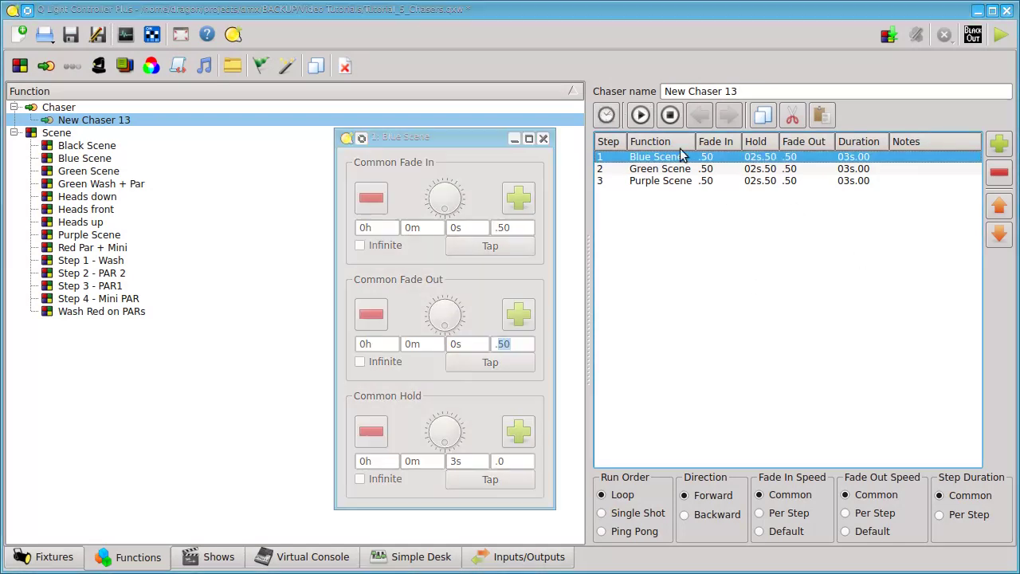
# Play the chaser with the Fixture Monitor shown to examine the fades, stop it, hide the monitor and clear the step selection
pyautogui.hotkey('alt', 'Tab')
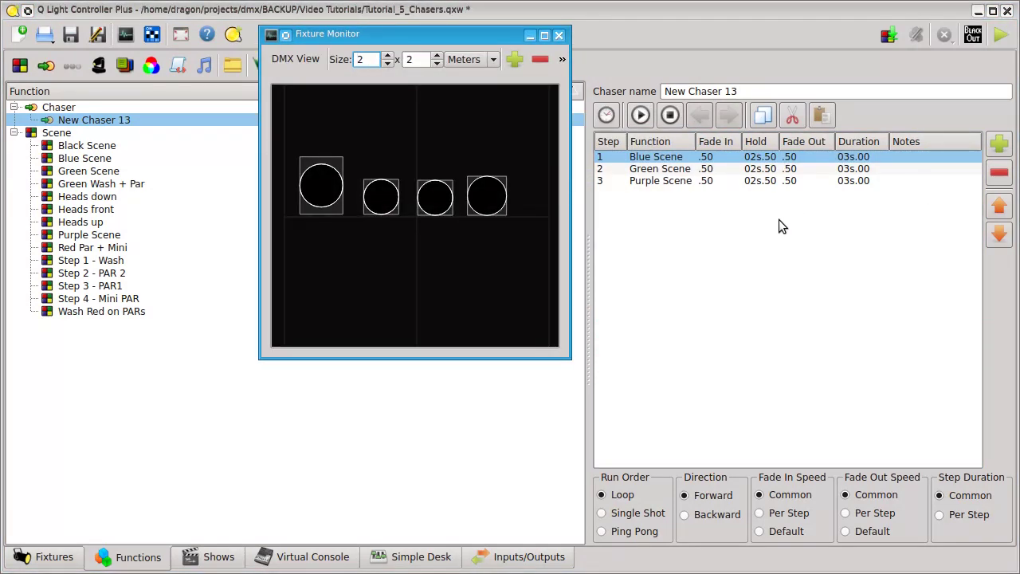
pyautogui.click(639, 116)
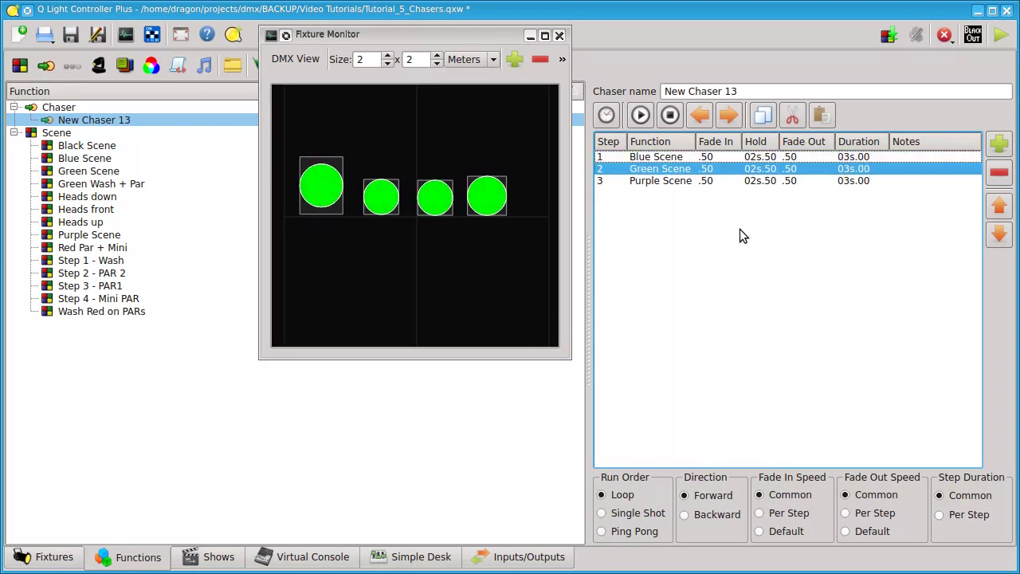
pyautogui.click(668, 117)
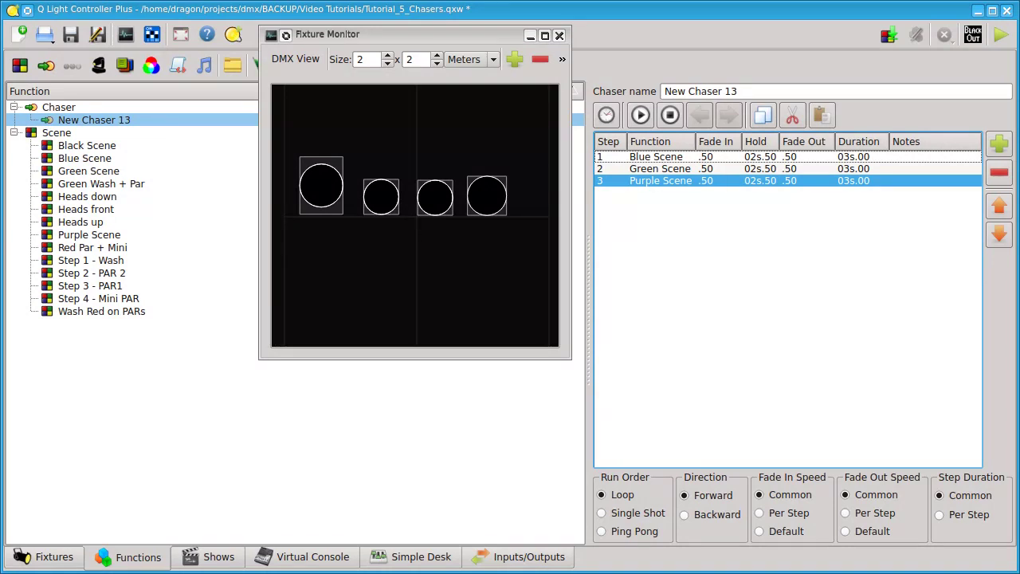
pyautogui.hotkey('alt', 'Tab')
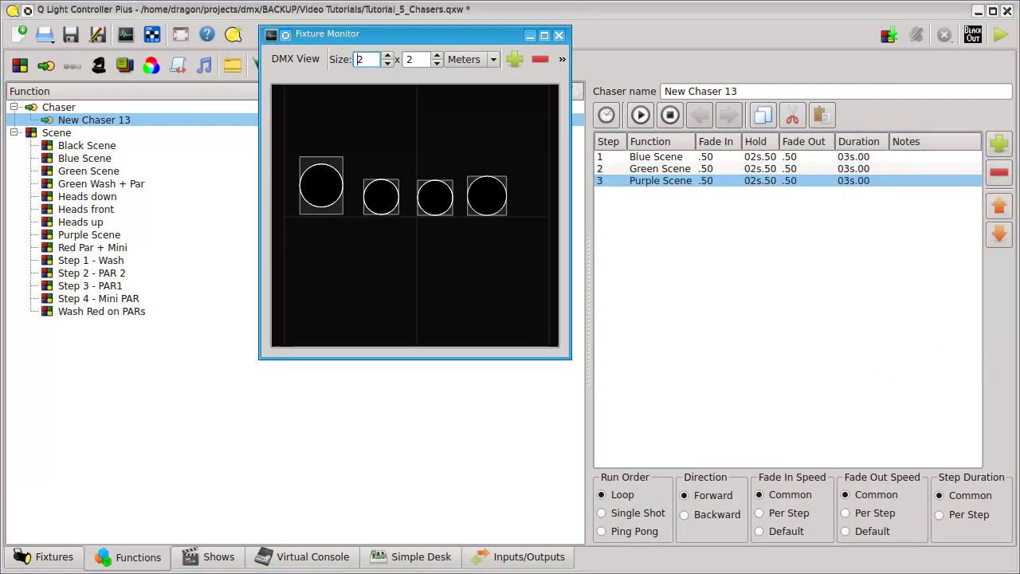
pyautogui.hotkey('alt', 'Tab')
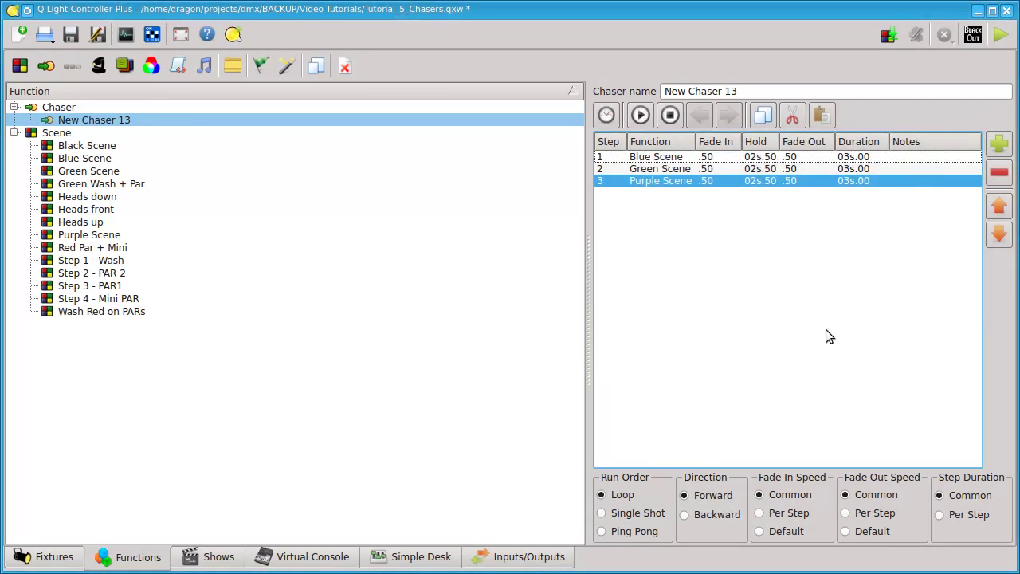
pyautogui.click(714, 307)
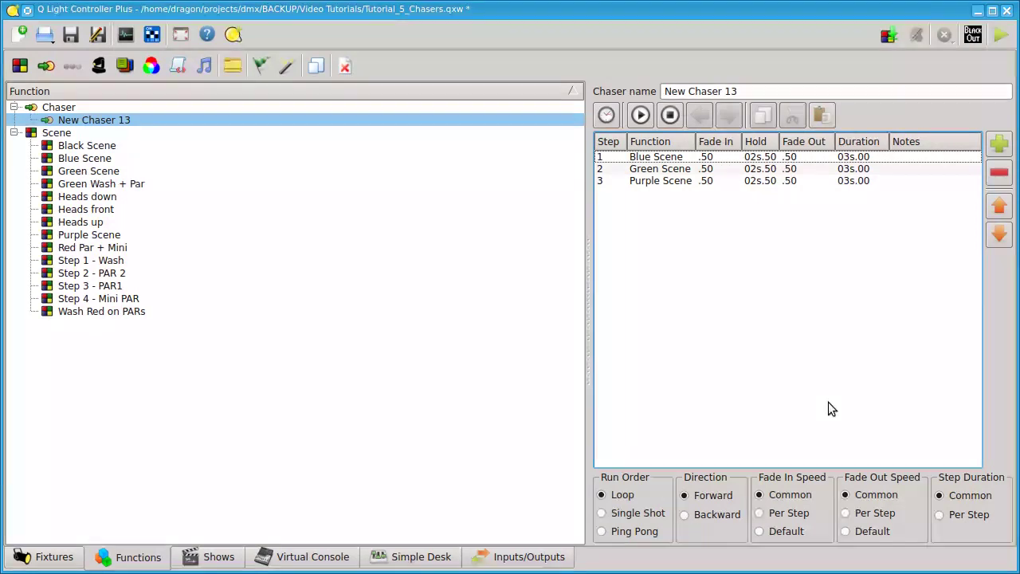
# Switch the chaser's fade in and fade out speeds to Per Step and set the Blue Scene's fade in to 1 second
pyautogui.click(786, 513)
pyautogui.click(845, 512)
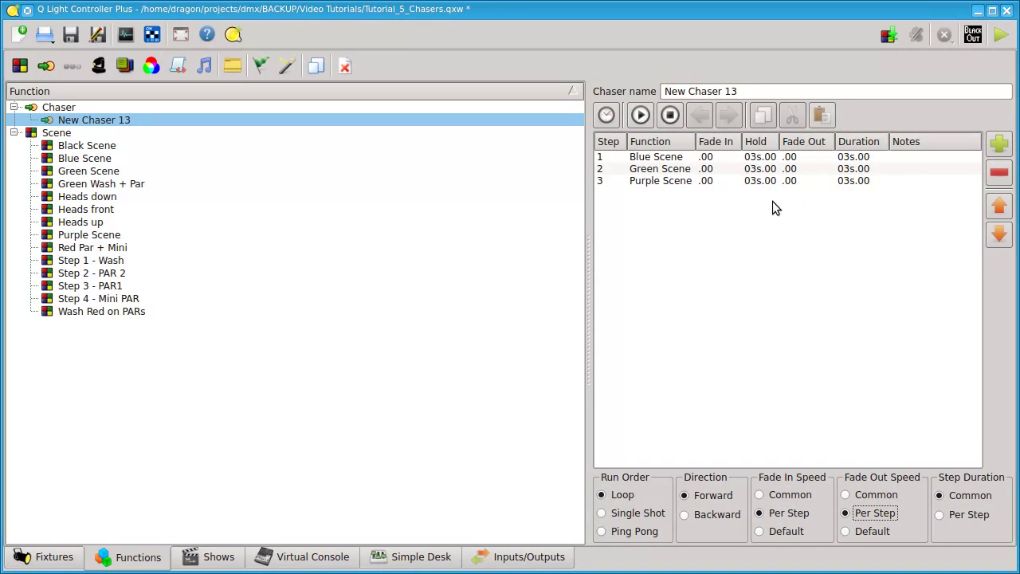
pyautogui.doubleClick(715, 158)
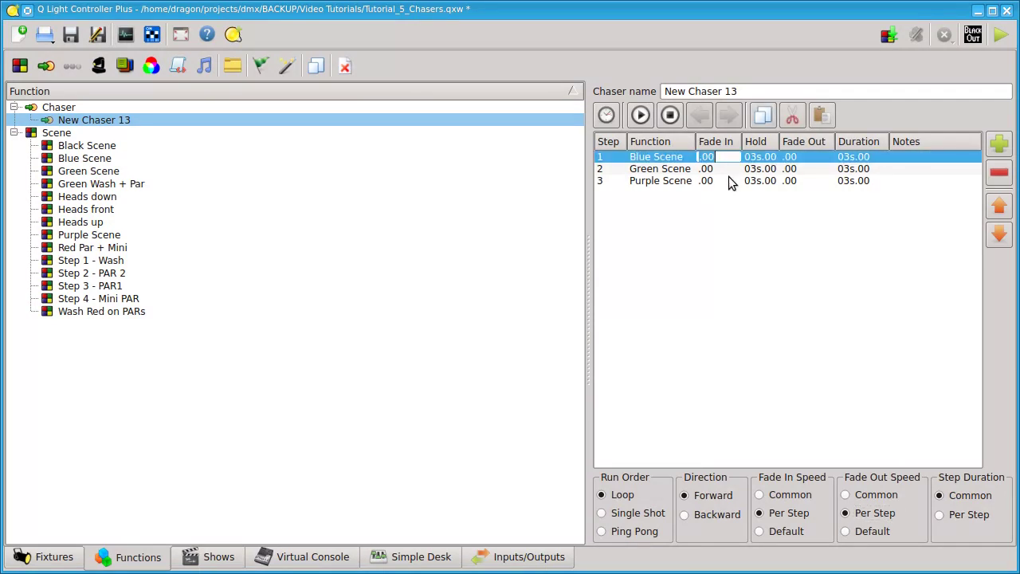
pyautogui.write('1')
pyautogui.press('Return')
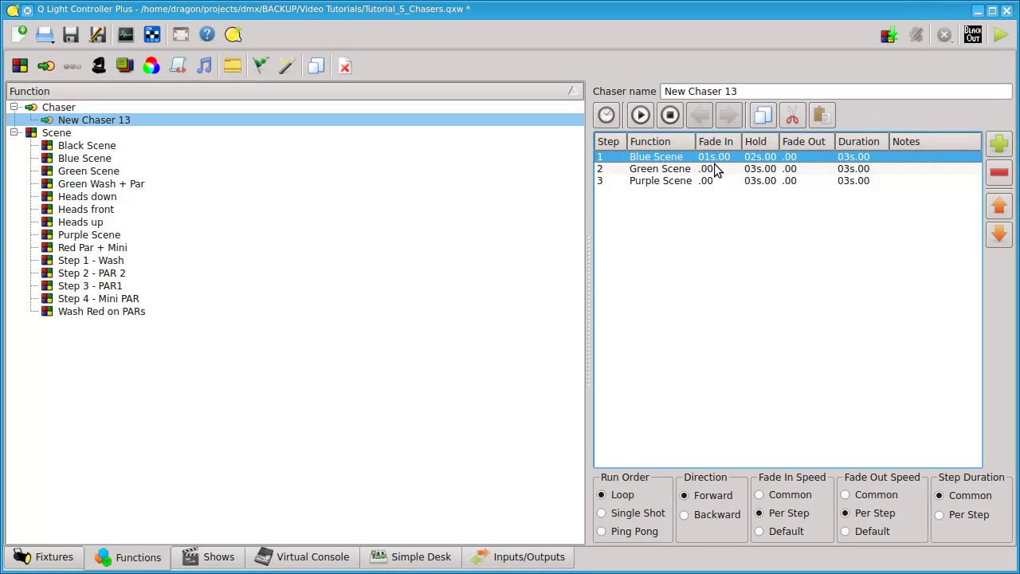
# Set the Purple Scene step's fade in to .50 seconds and clear the step selection
pyautogui.click(714, 171)
pyautogui.click(717, 182)
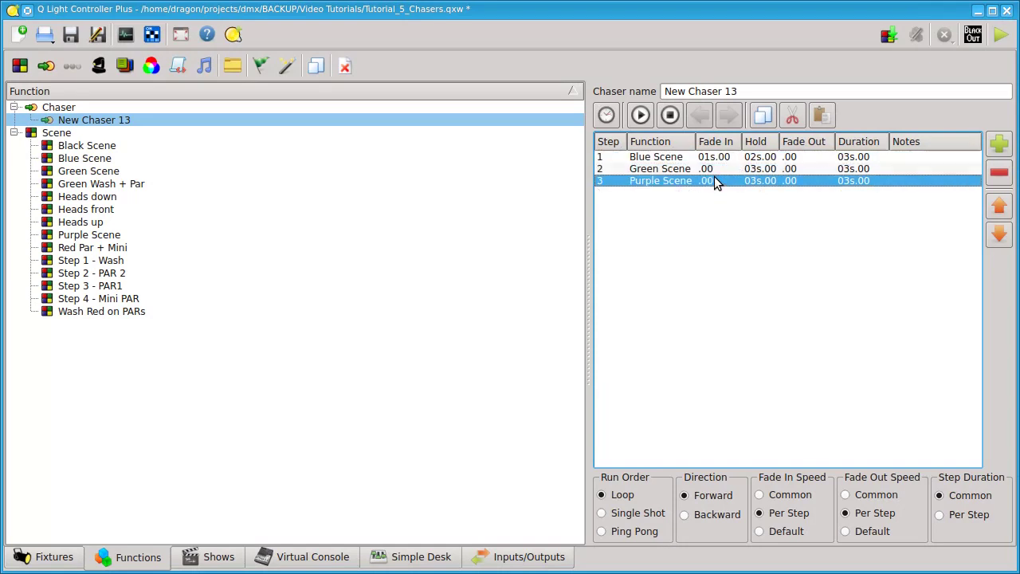
pyautogui.doubleClick(718, 181)
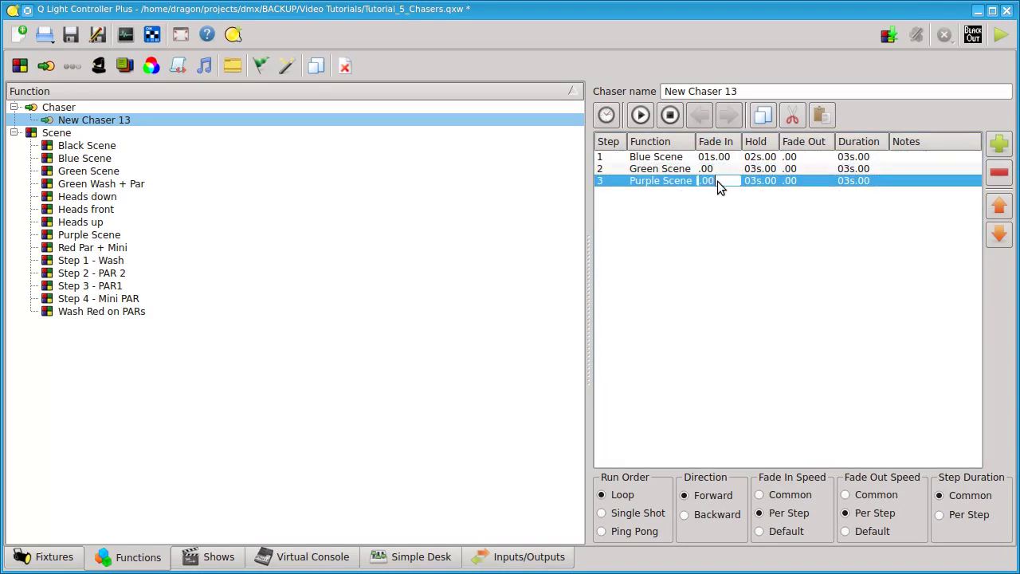
pyautogui.press('BackSpace')
pyautogui.press('BackSpace')
pyautogui.write('50')
pyautogui.press('Return')
pyautogui.click(763, 282)
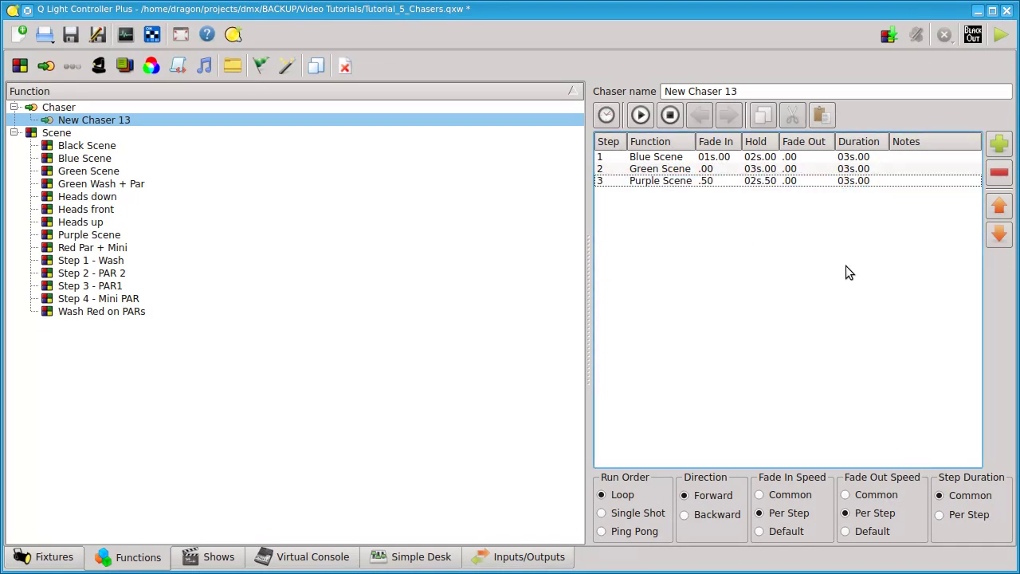
# Show the Fixture Monitor, play the chaser to examine the per-step fade ins, and stop it
pyautogui.hotkey('ctrl', 'm')
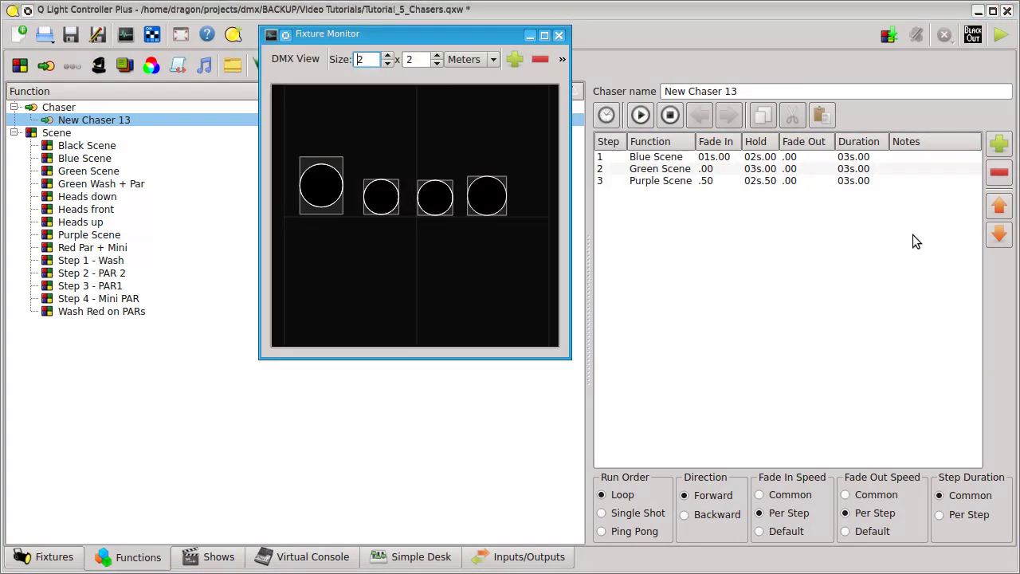
pyautogui.click(641, 114)
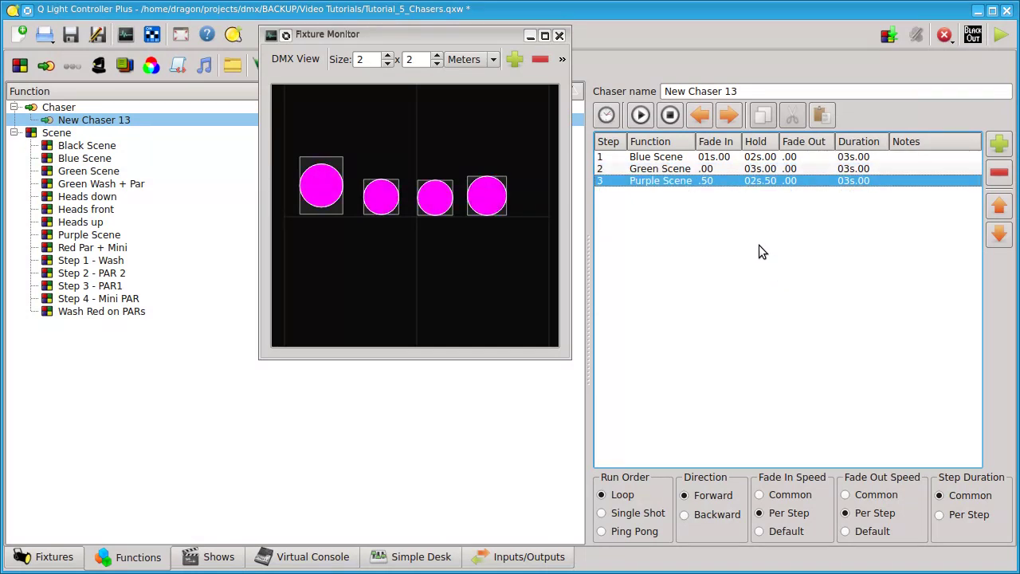
pyautogui.click(670, 116)
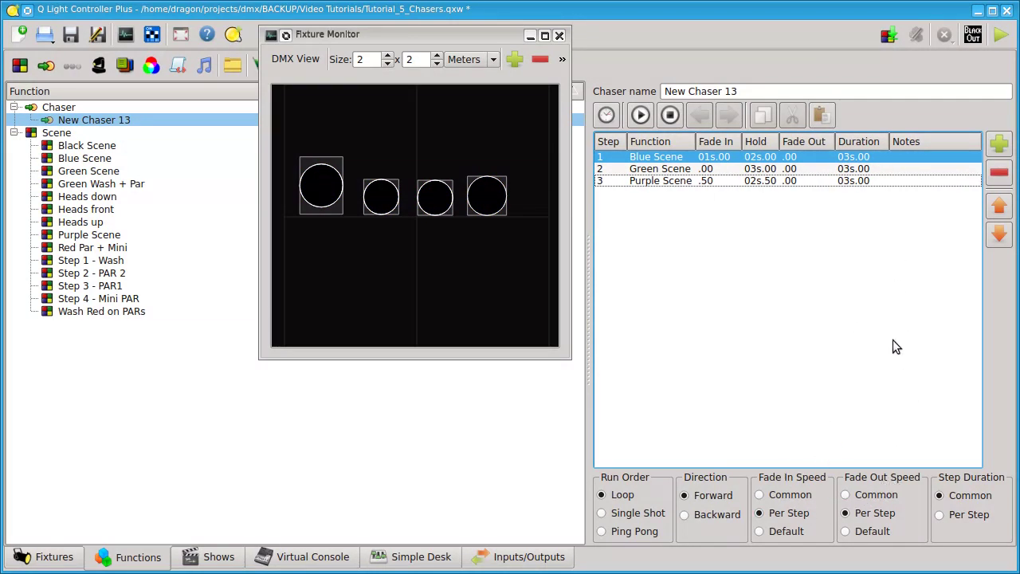
# Switch the step duration to Per Step and set the Blue Scene step's duration to 5 seconds
pyautogui.click(959, 517)
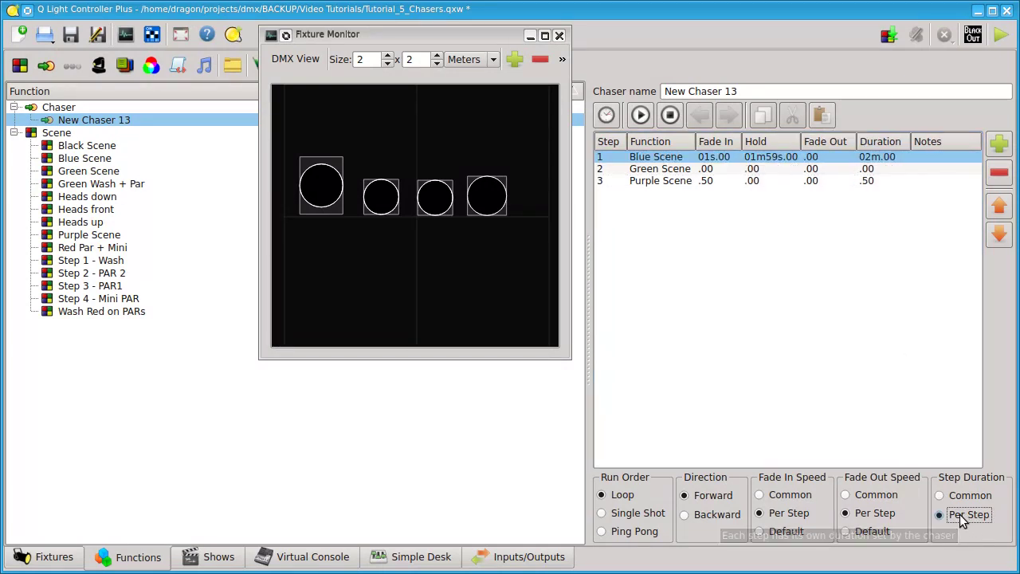
pyautogui.click(886, 242)
pyautogui.doubleClick(881, 157)
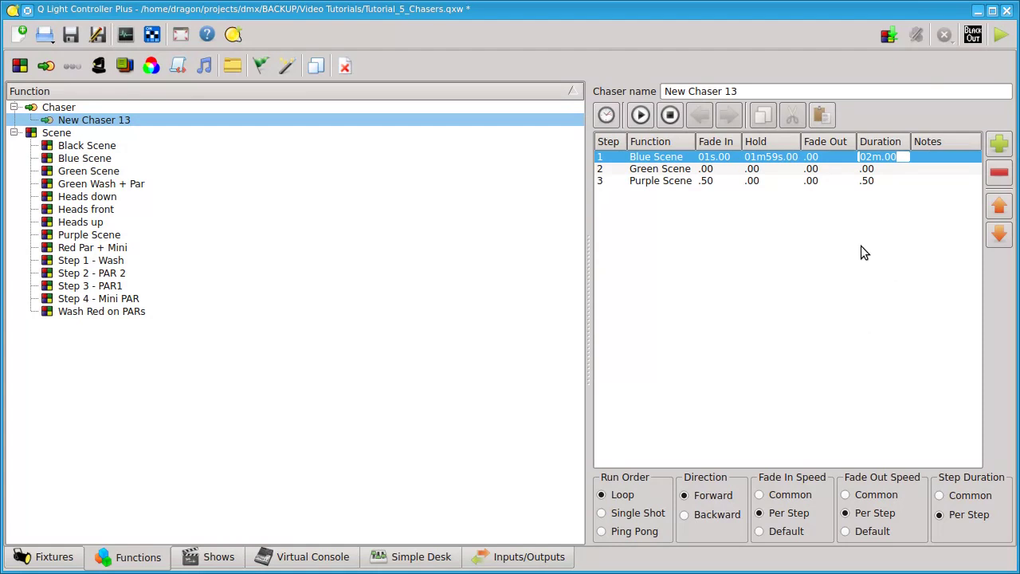
pyautogui.write('5')
pyautogui.press('Return')
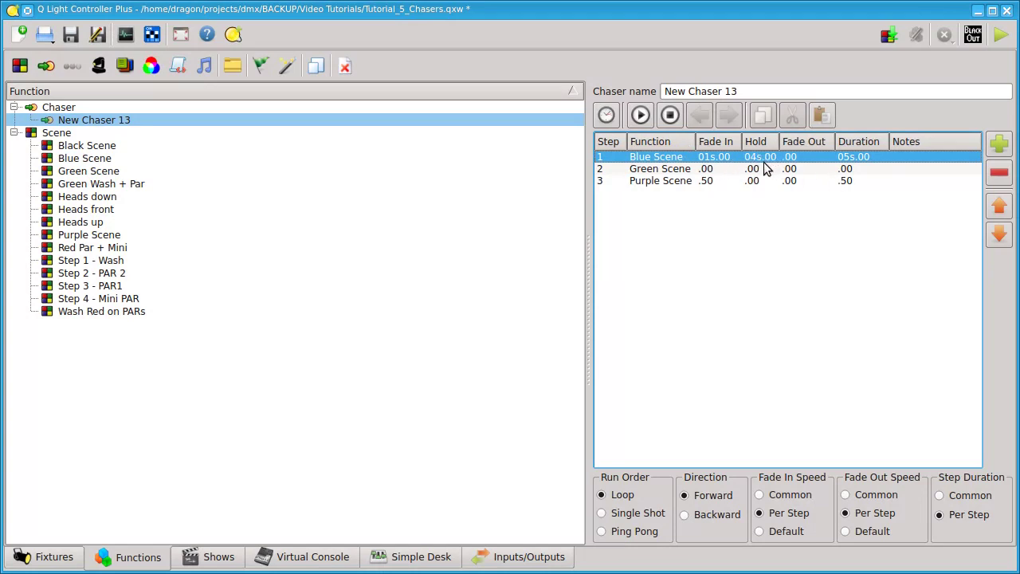
# Set the Green Scene step's duration to 2 seconds and the Purple Scene step's duration to 1 second
pyautogui.doubleClick(849, 169)
pyautogui.write('2')
pyautogui.press('Return')
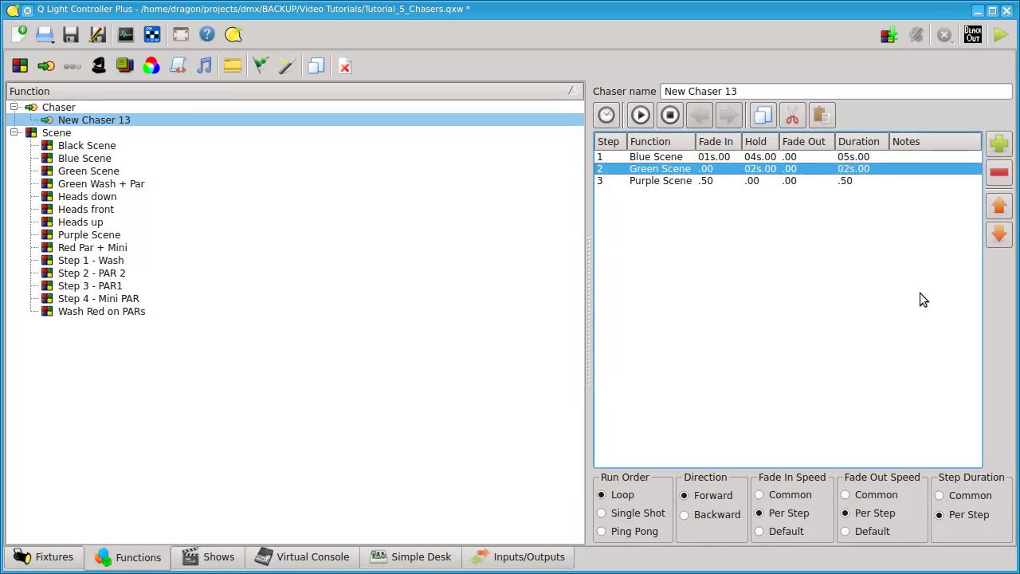
pyautogui.doubleClick(853, 180)
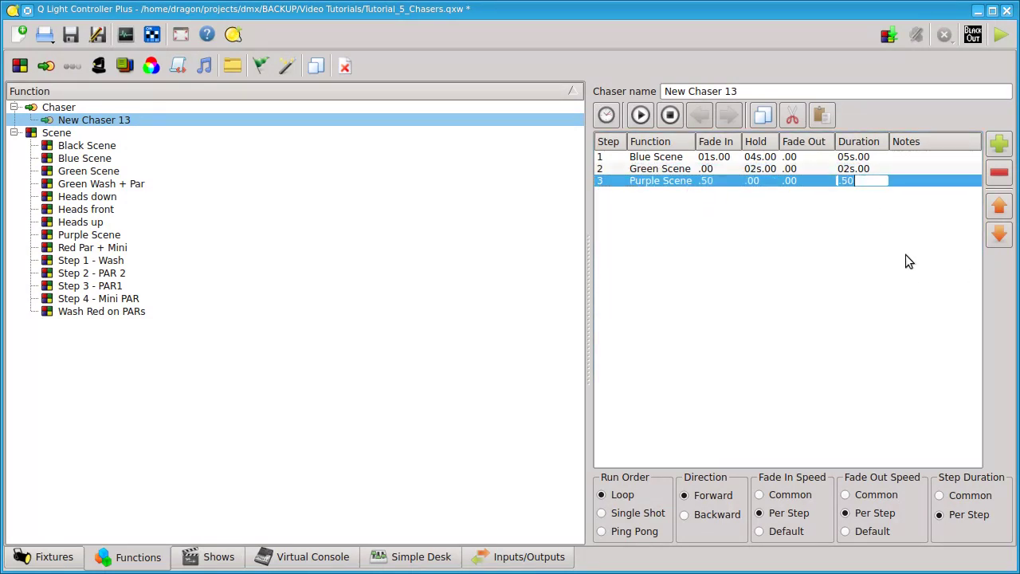
pyautogui.write('1')
pyautogui.press('Return')
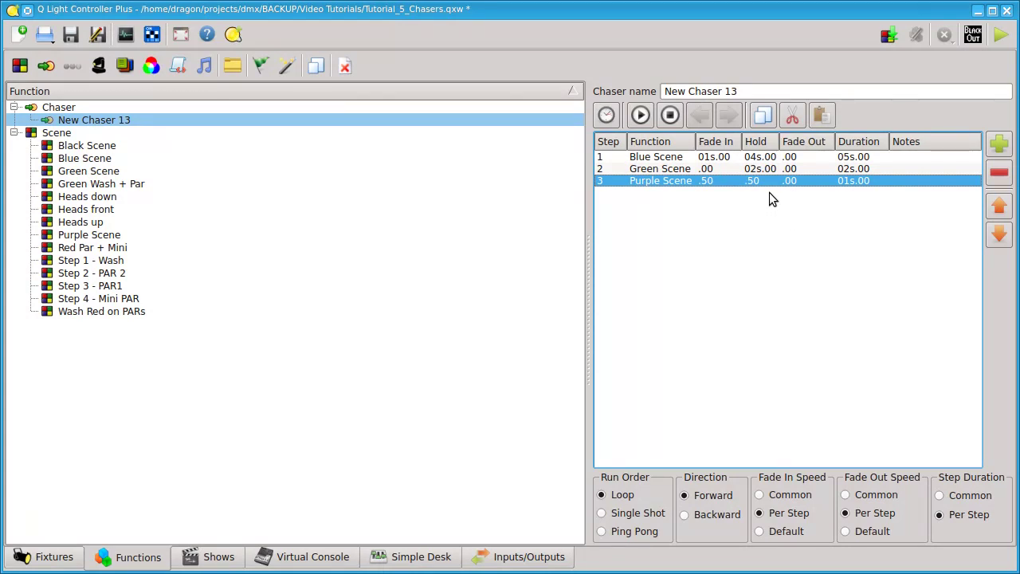
# Bring back the Fixture Monitor, play the chaser to examine the per-step durations, and stop it
pyautogui.hotkey('alt', 'Tab')
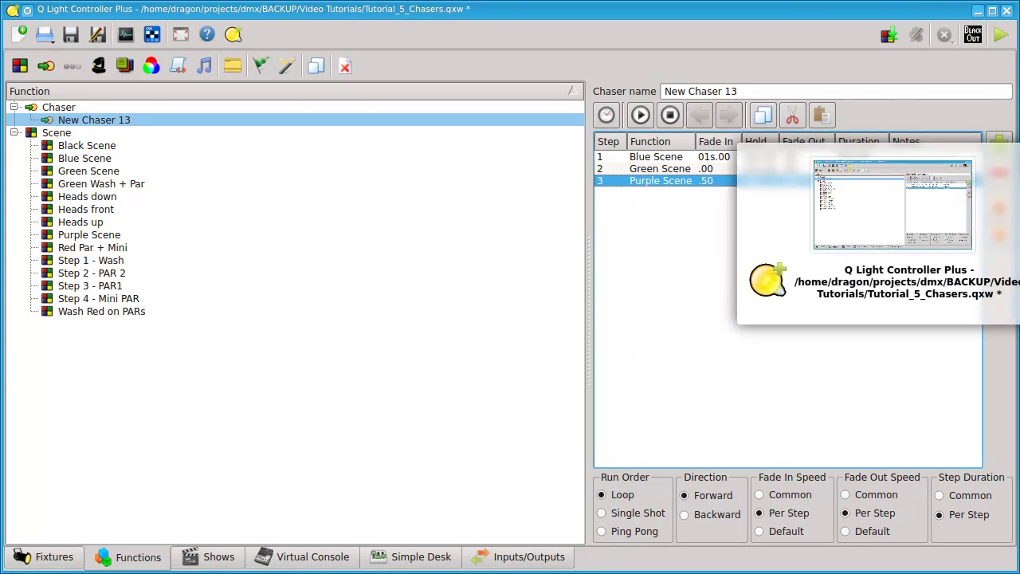
pyautogui.click(640, 115)
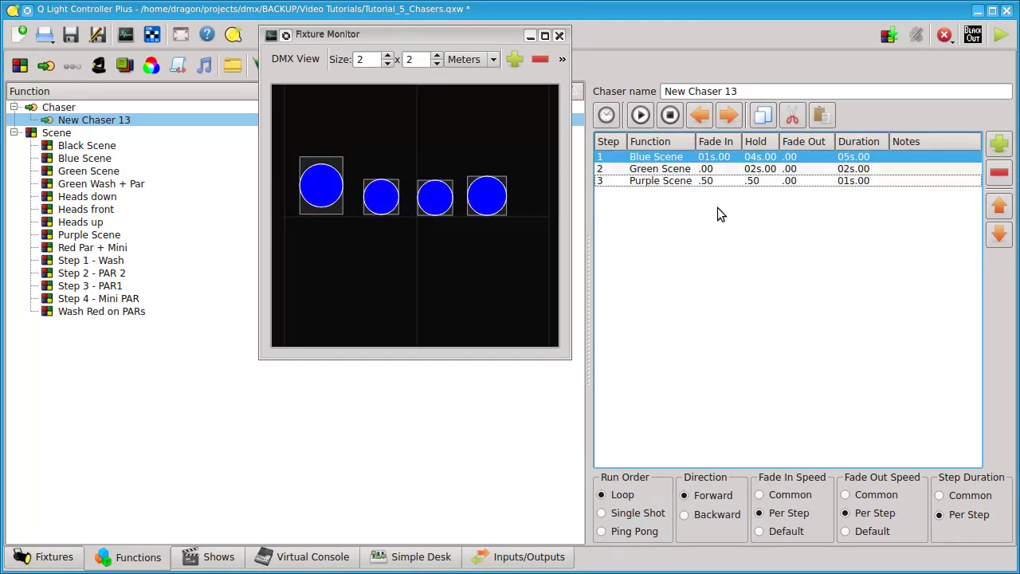
pyautogui.click(670, 115)
# Set the Purple Scene step's hold time to 2 seconds
pyautogui.click(759, 181)
pyautogui.doubleClick(759, 179)
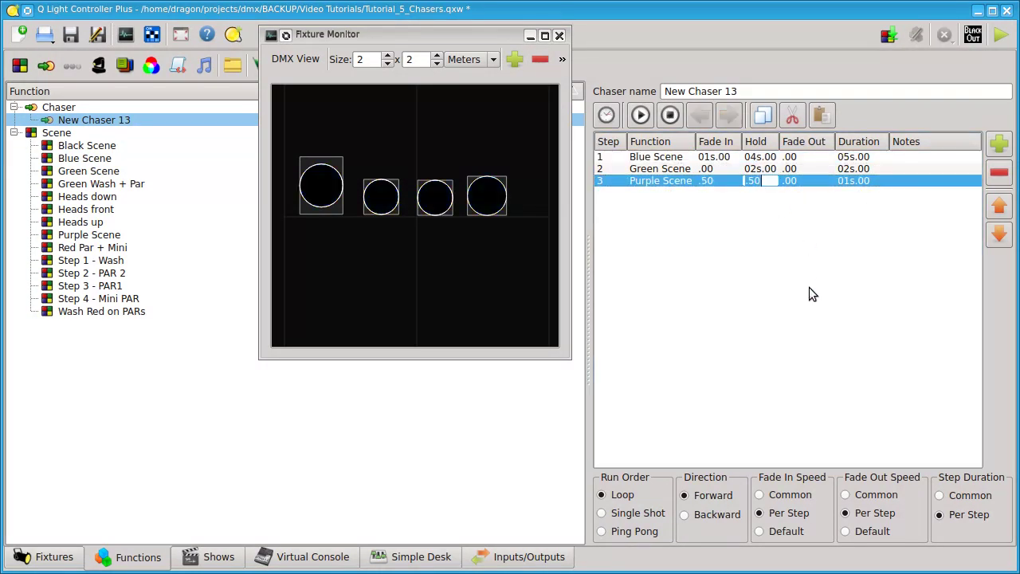
pyautogui.write('2')
pyautogui.press('Return')
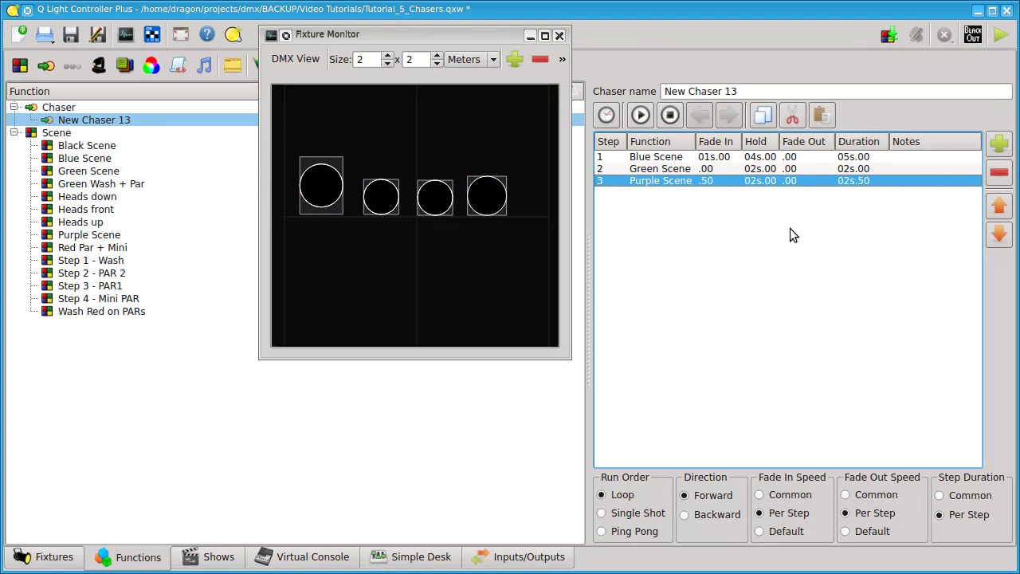
# Play the chaser to examine the Purple Scene's new hold time, stop it, and hide the Fixture Monitor
pyautogui.click(642, 114)
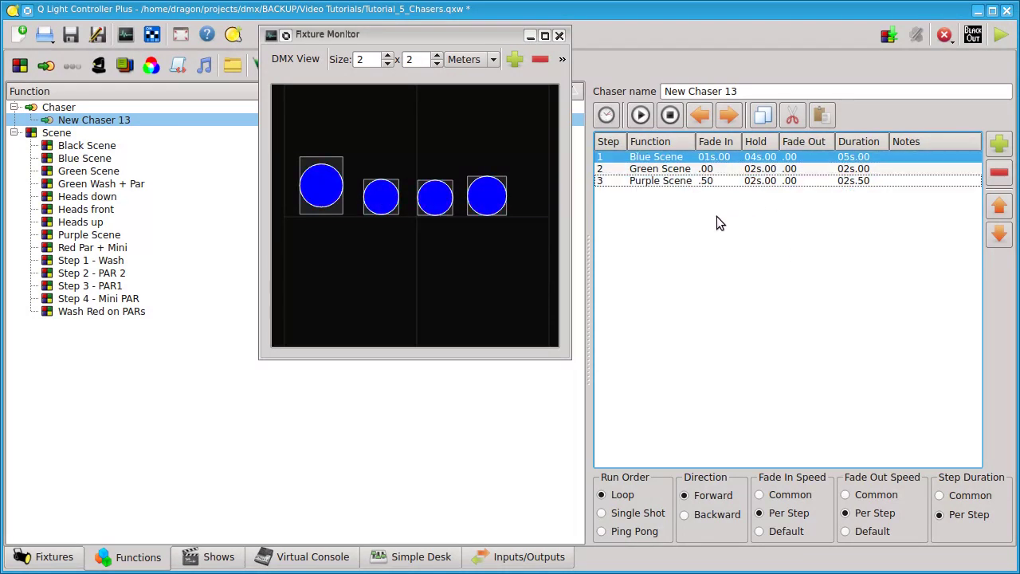
pyautogui.click(670, 114)
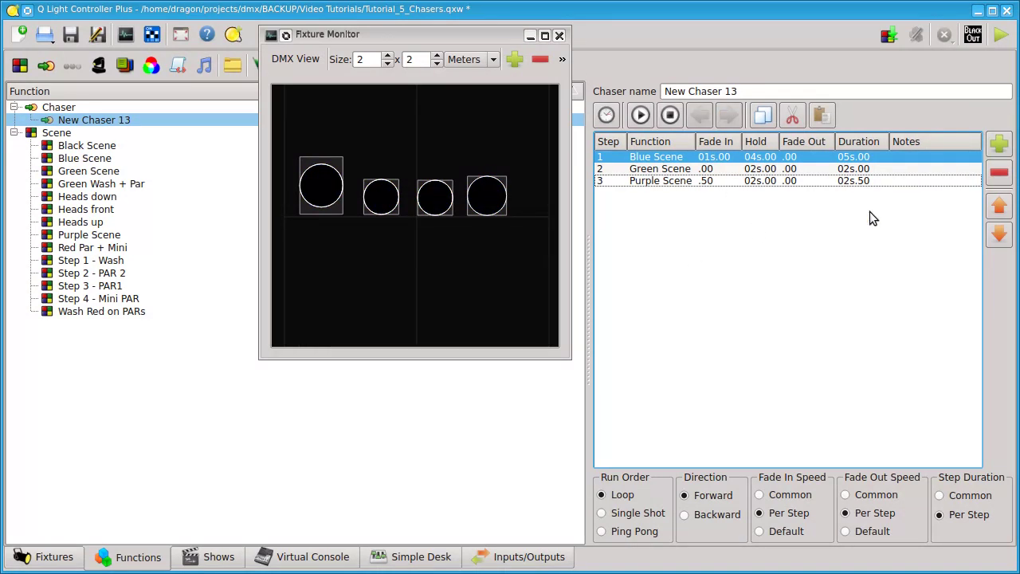
pyautogui.click(1019, 276)
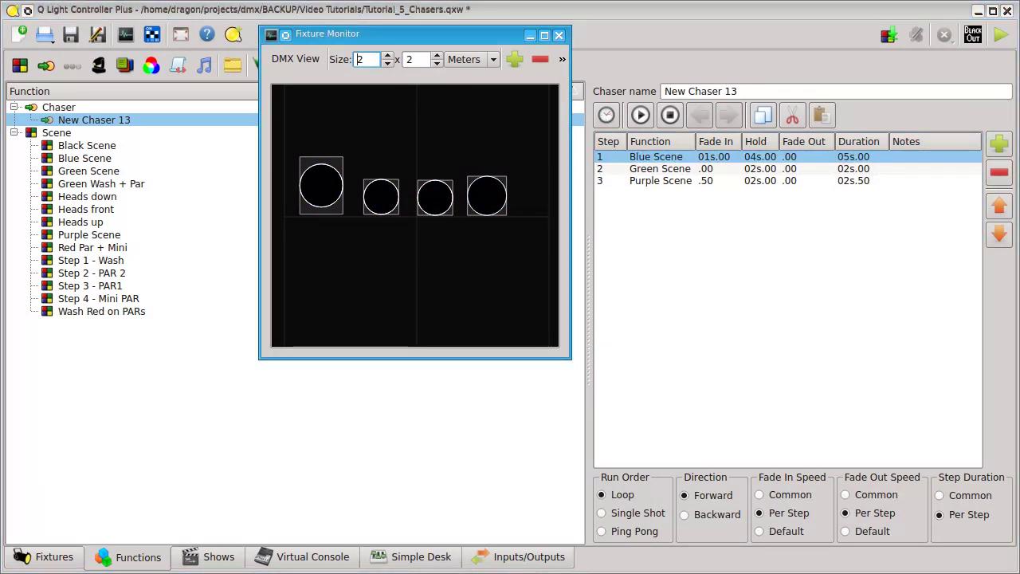
pyautogui.click(1019, 276)
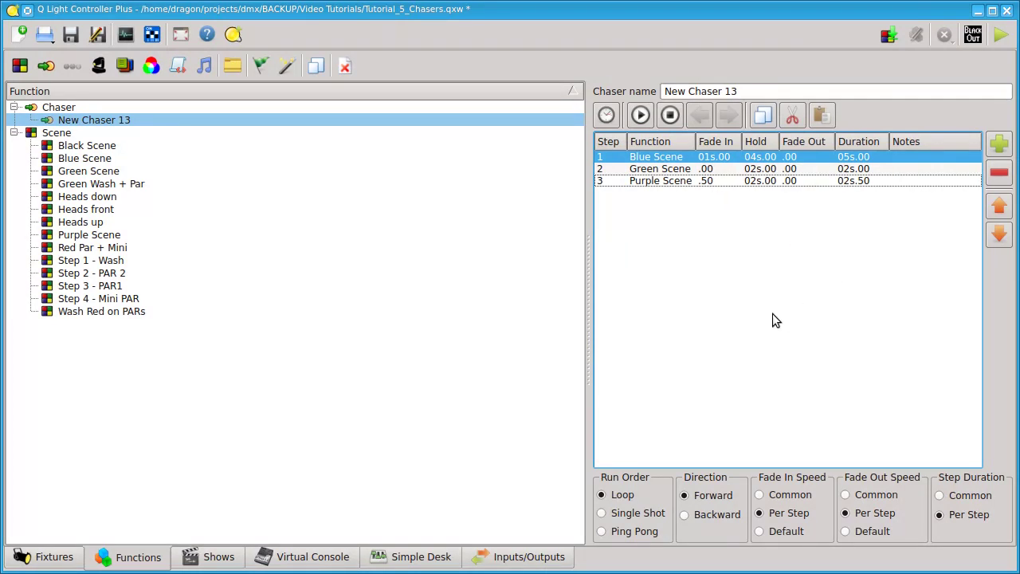
# Create a second chaser and add the Green Wash + Par and Red Par + Mini scenes as its steps
pyautogui.click(447, 346)
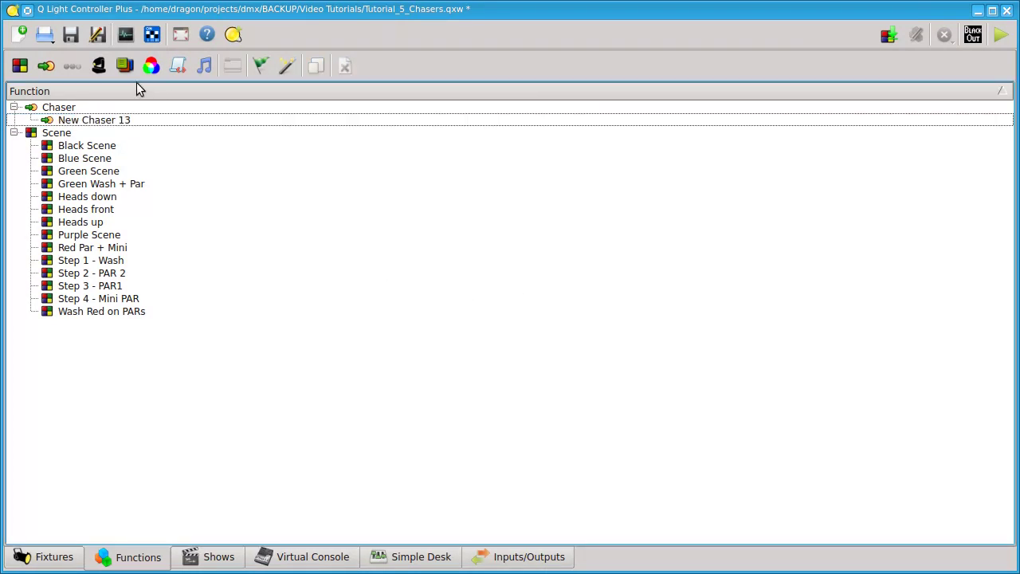
pyautogui.click(46, 65)
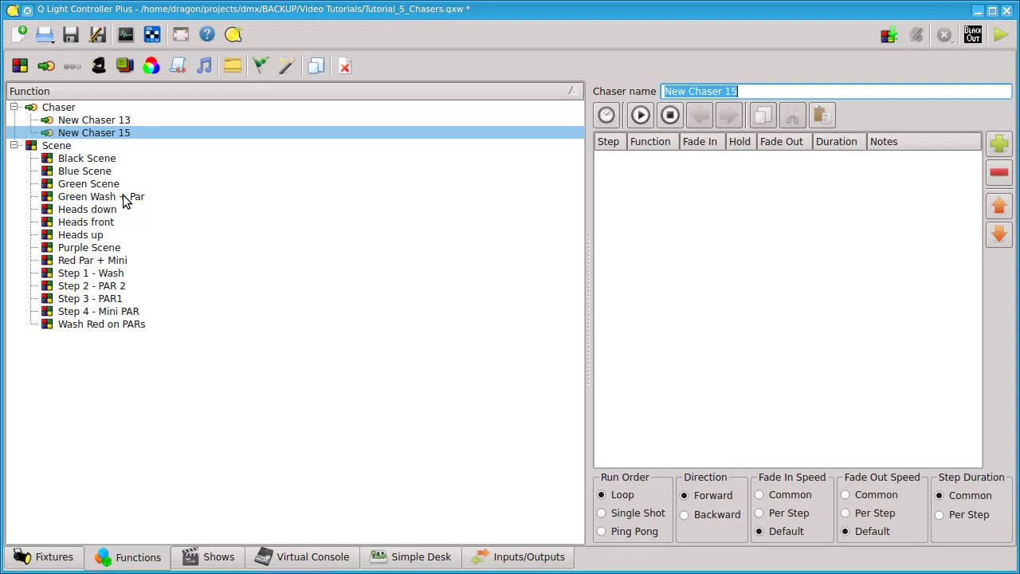
pyautogui.click(999, 144)
pyautogui.click(426, 283)
pyautogui.scroll(-1, 583, 265)
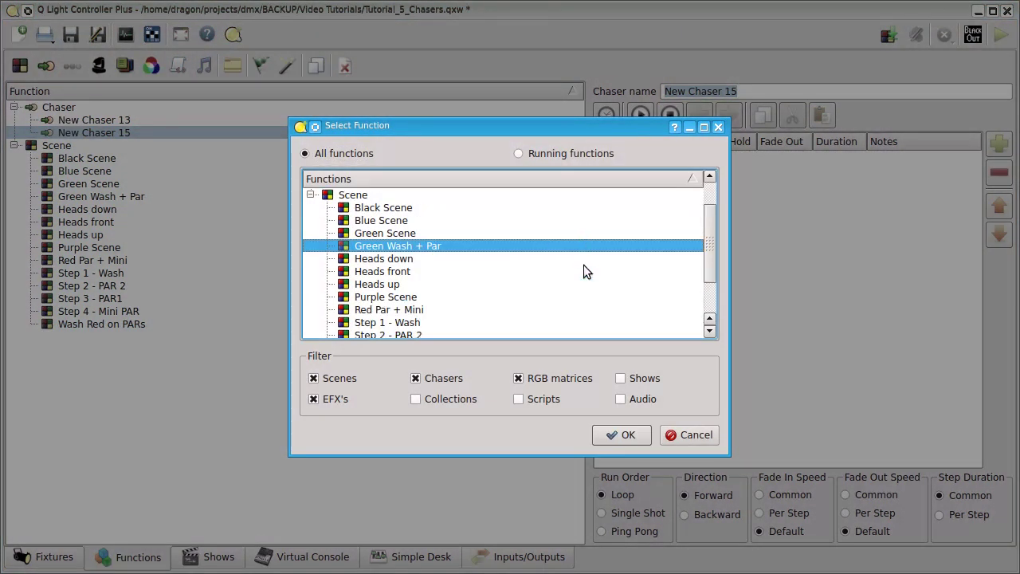
pyautogui.scroll(-1, 547, 271)
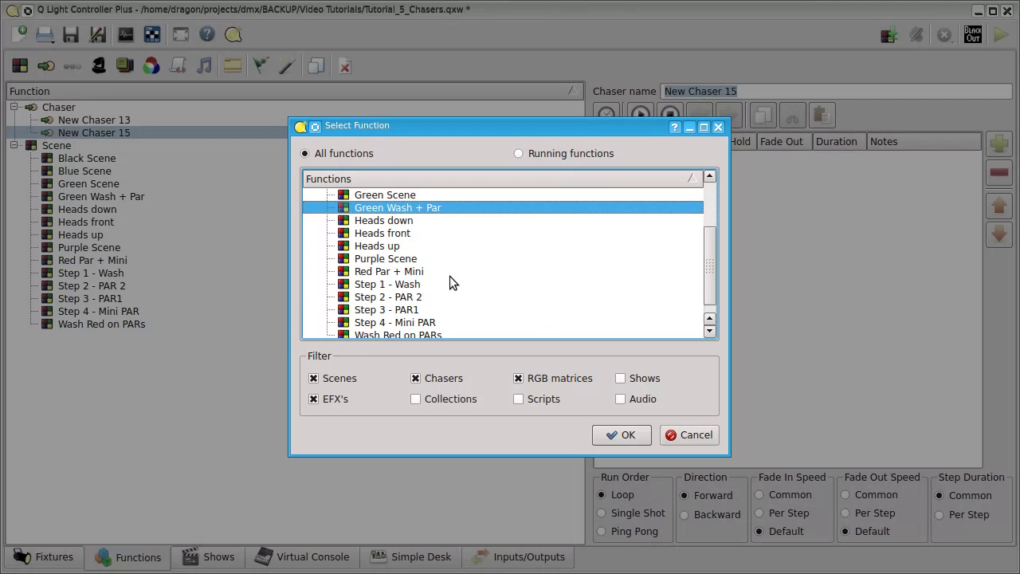
pyautogui.keyDown('ctrl'); pyautogui.click(415, 271); pyautogui.keyUp('ctrl')
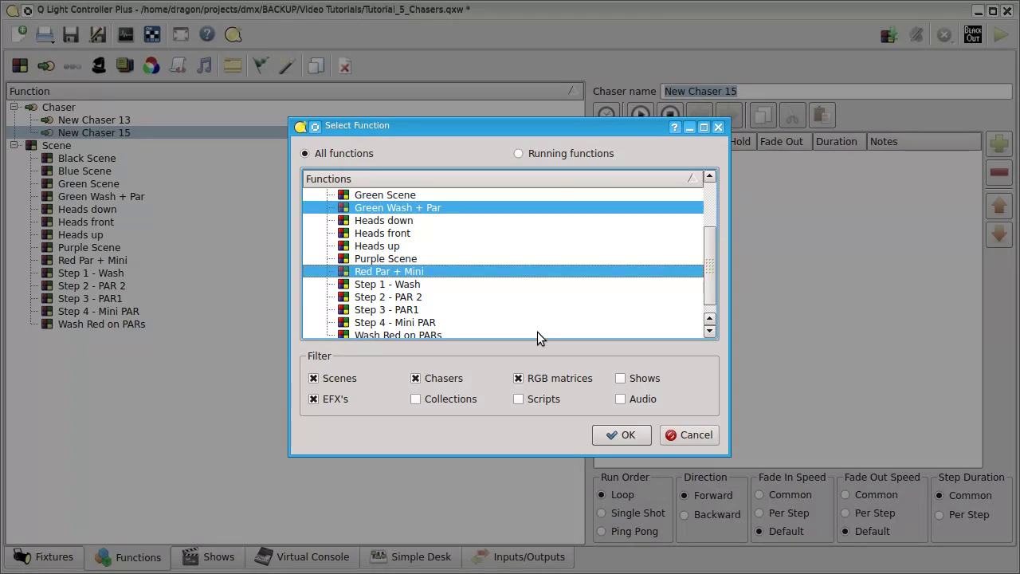
pyautogui.click(630, 435)
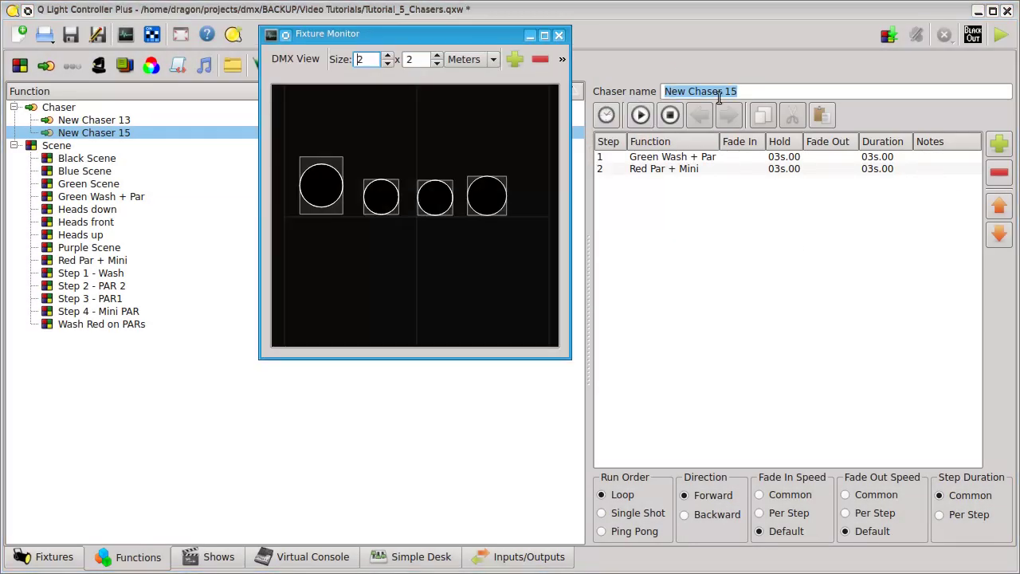
# Play the second chaser to examine its default fades in the Fixture Monitor, stop it, and select the Green Wash + Par step
pyautogui.click(644, 114)
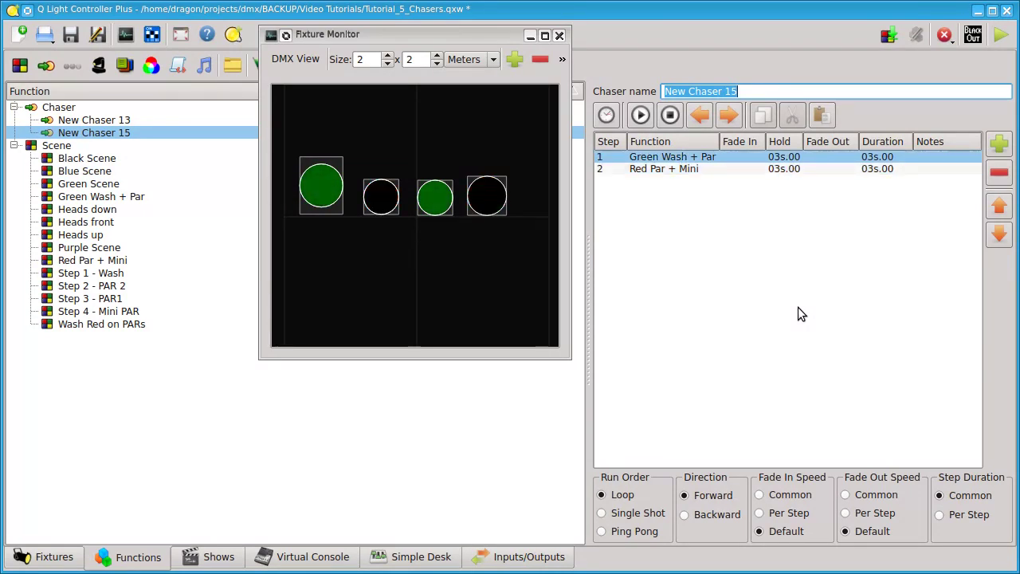
pyautogui.click(671, 116)
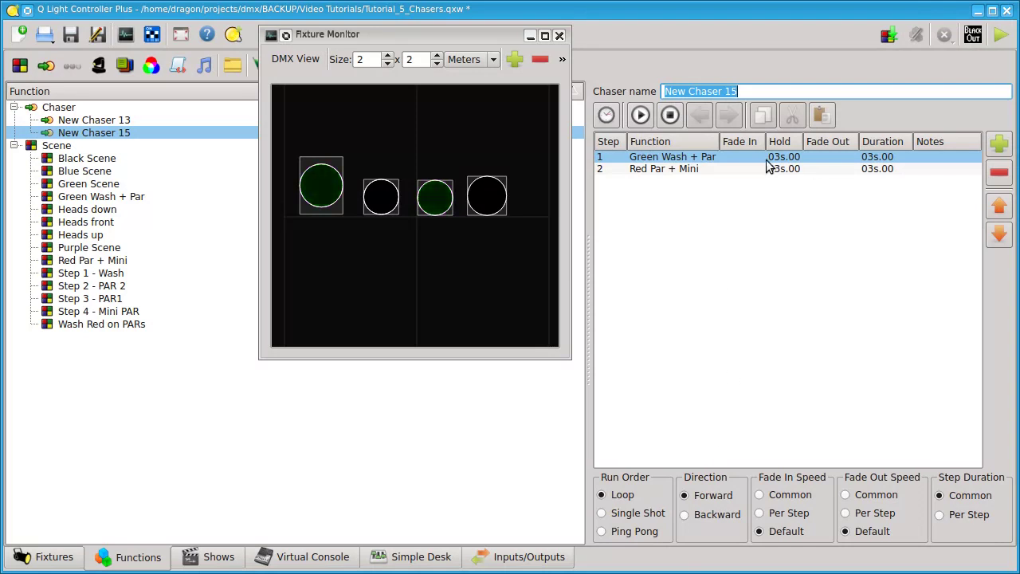
pyautogui.click(741, 156)
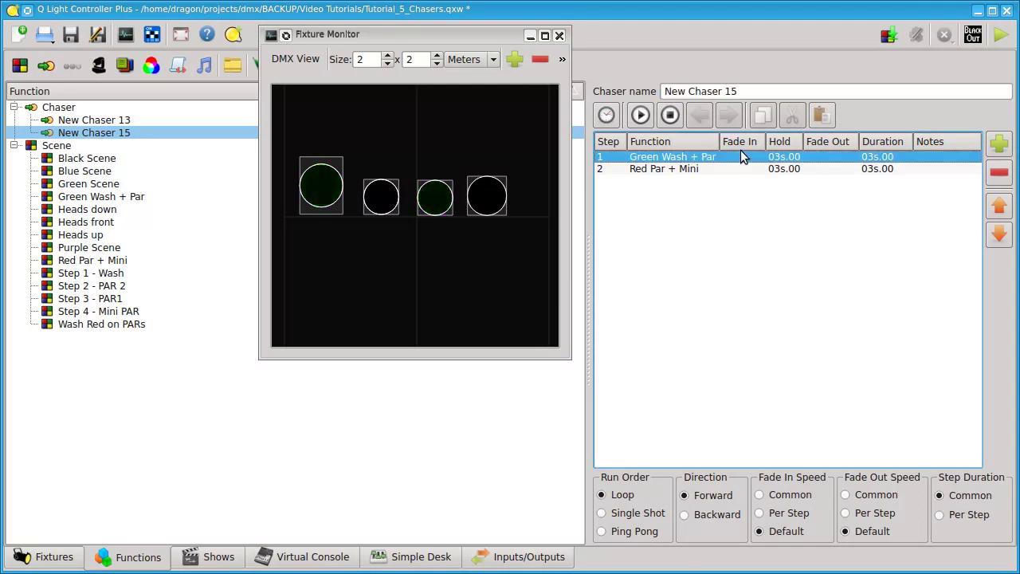
# Switch the second chaser's fade in speed to Common, play it to examine the fade in, and stop it
pyautogui.click(792, 495)
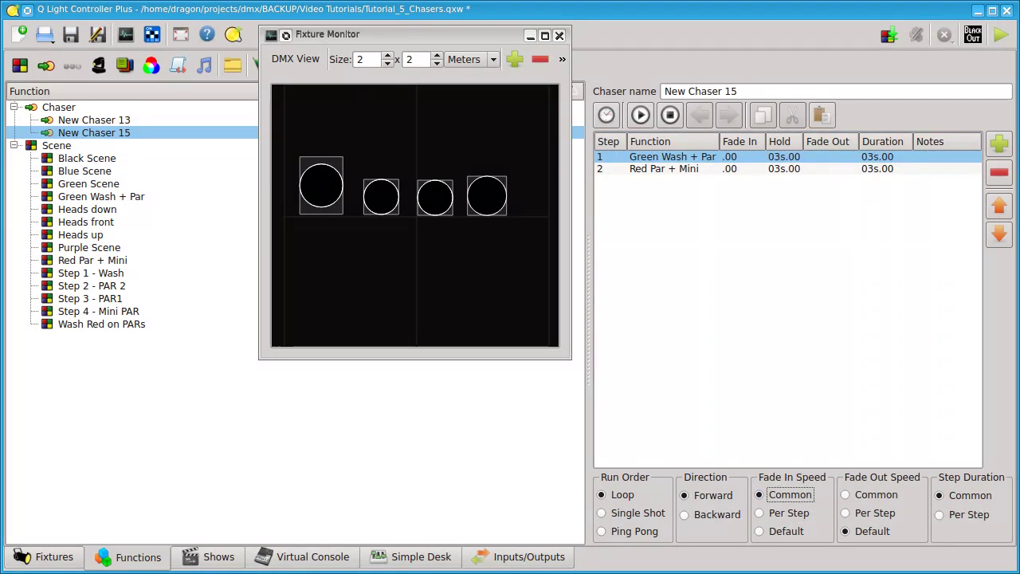
pyautogui.click(638, 117)
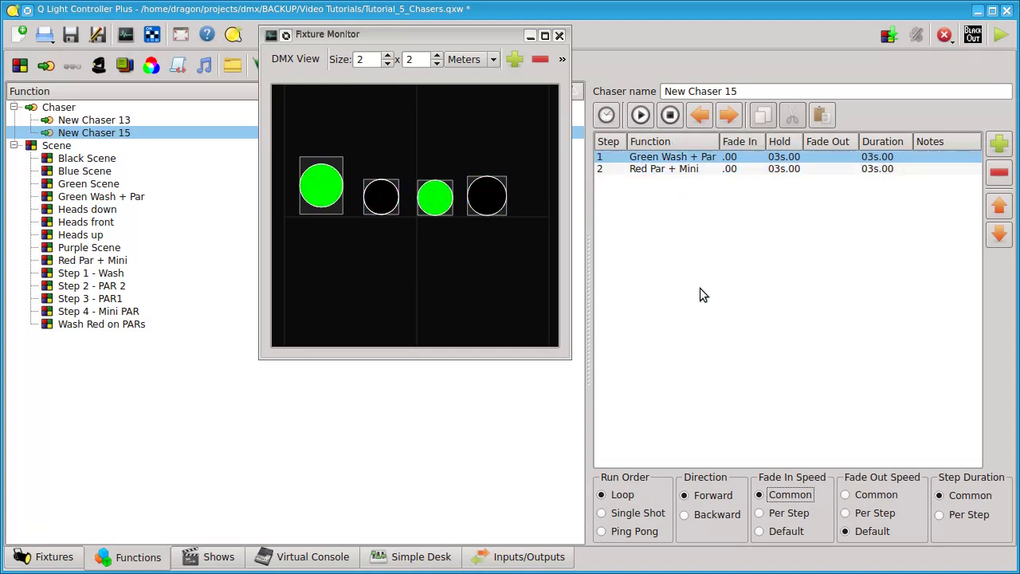
pyautogui.click(669, 115)
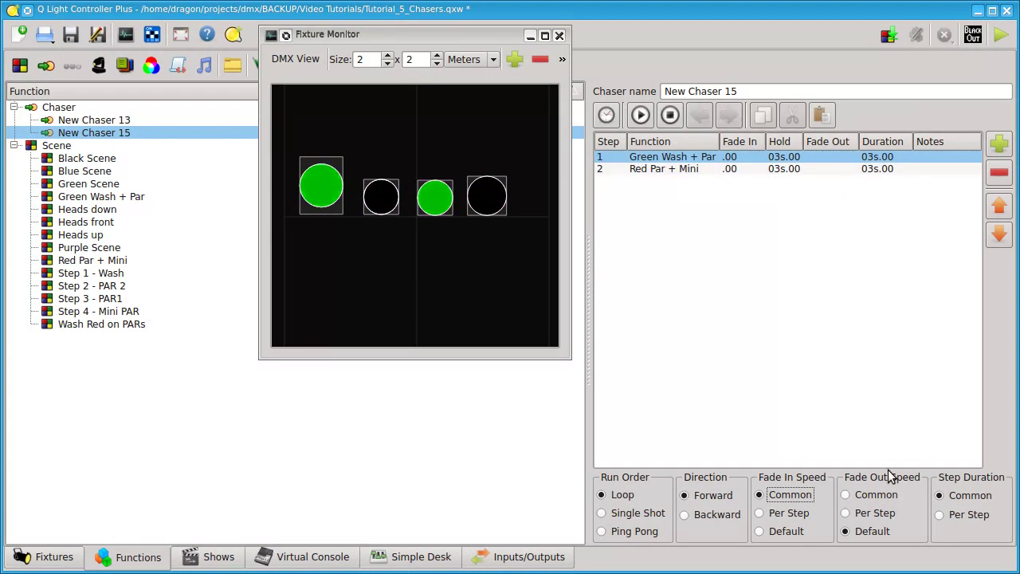
# Switch the second chaser's fade out speed to Common, play it to examine the fade out, and stop it
pyautogui.click(875, 497)
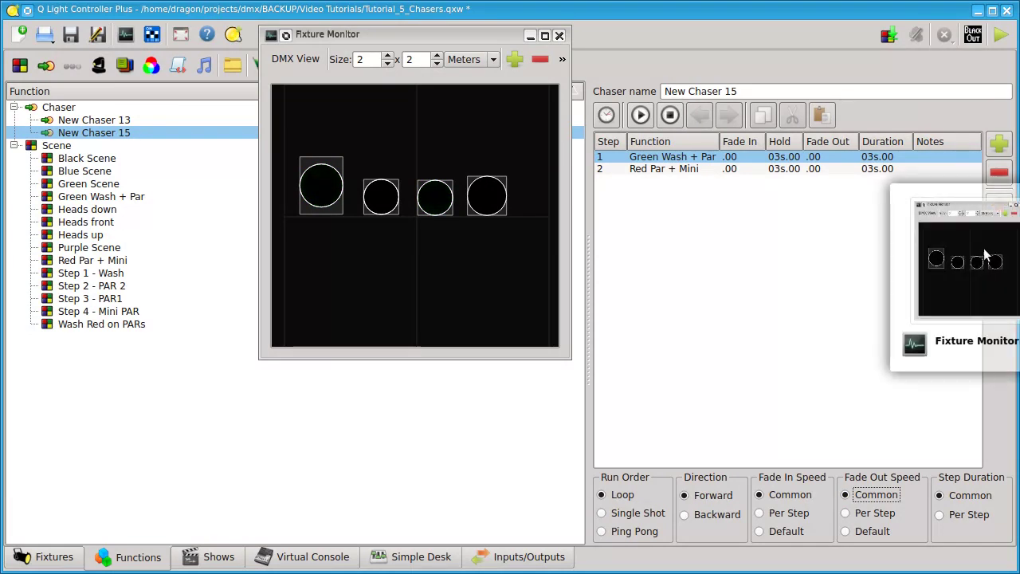
pyautogui.click(640, 115)
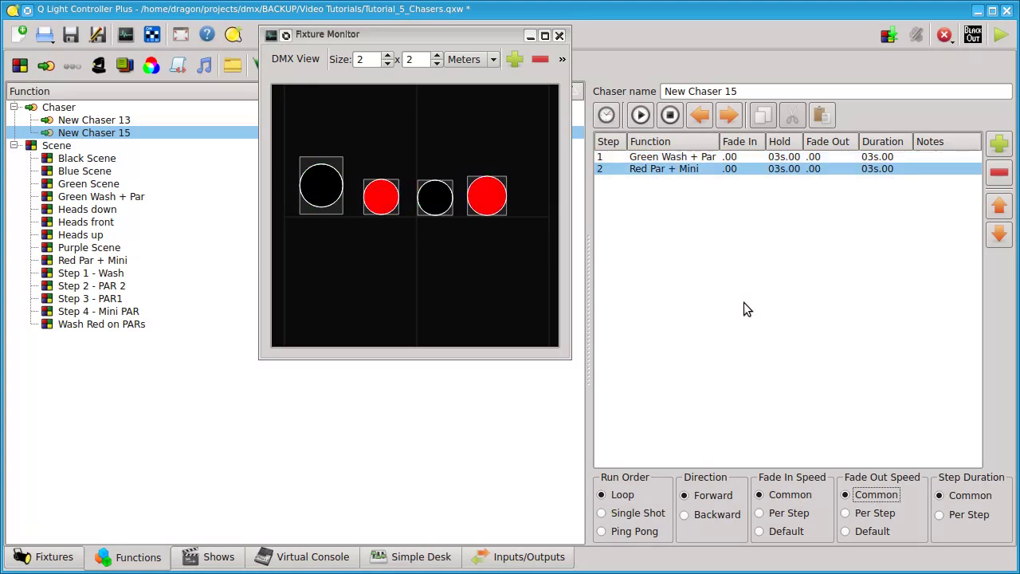
pyautogui.click(670, 115)
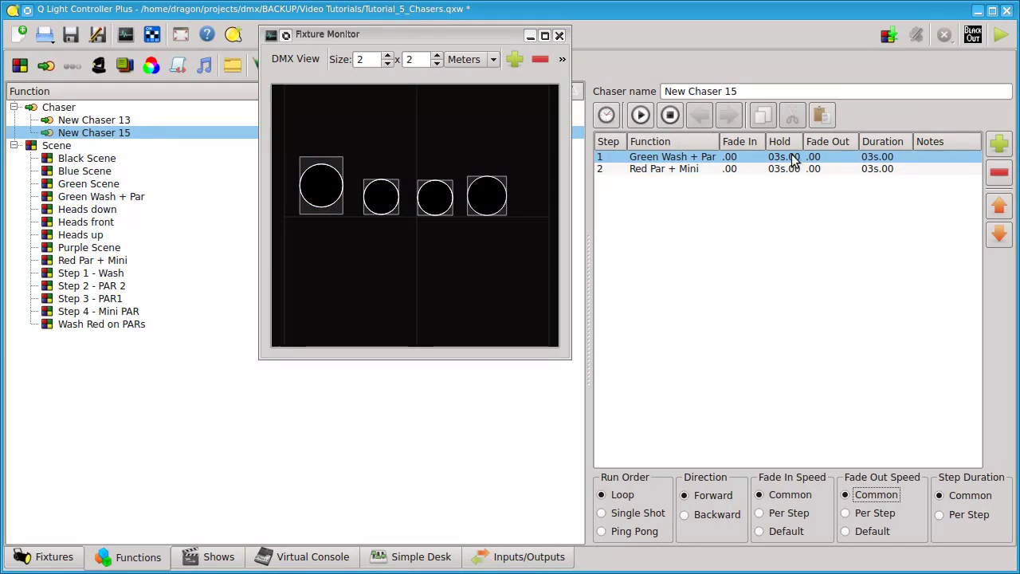
# Set the second chaser's common hold time to 1 s
pyautogui.doubleClick(881, 157)
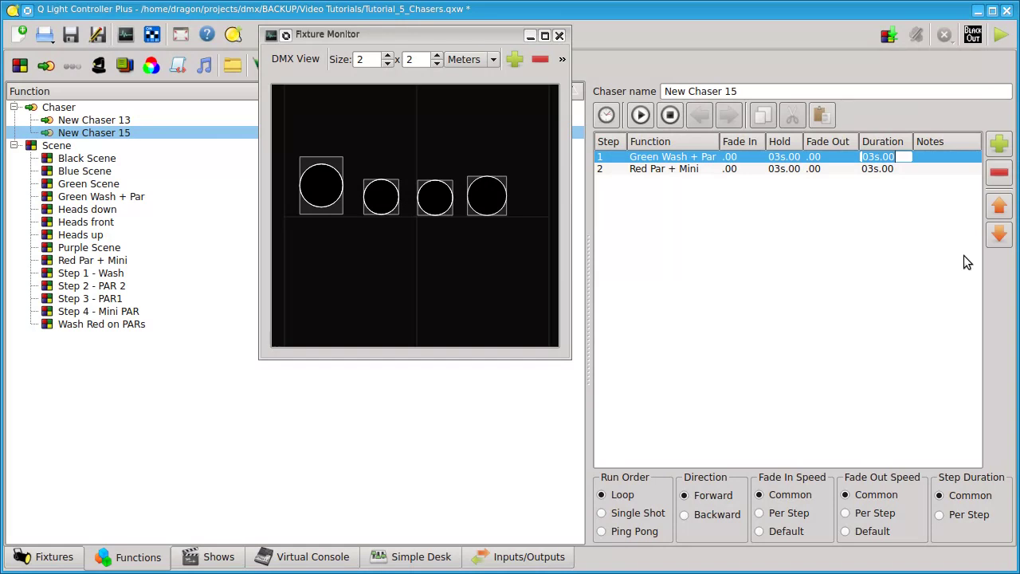
pyautogui.click(748, 230)
pyautogui.click(606, 115)
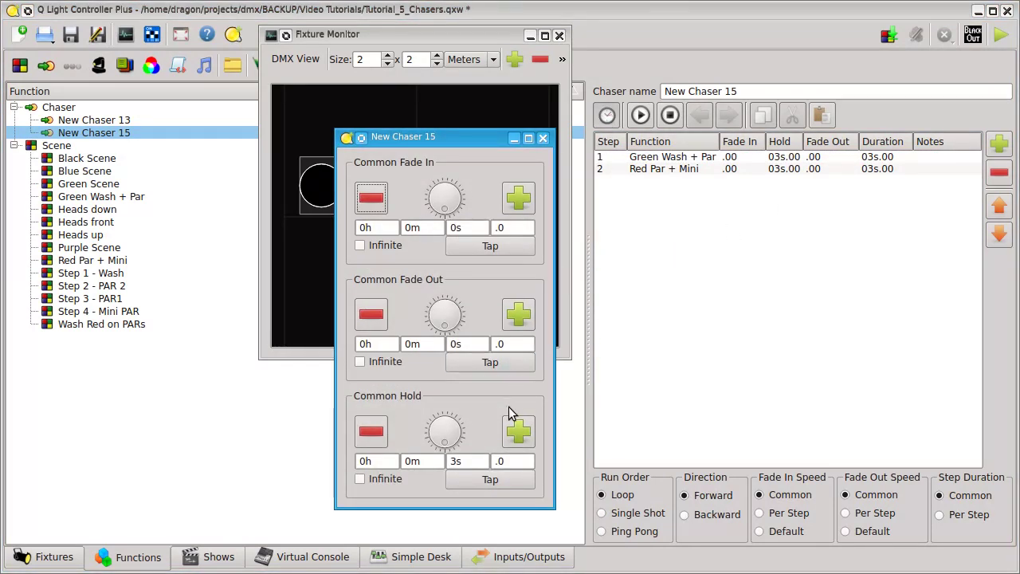
pyautogui.scroll(-2, 474, 460)
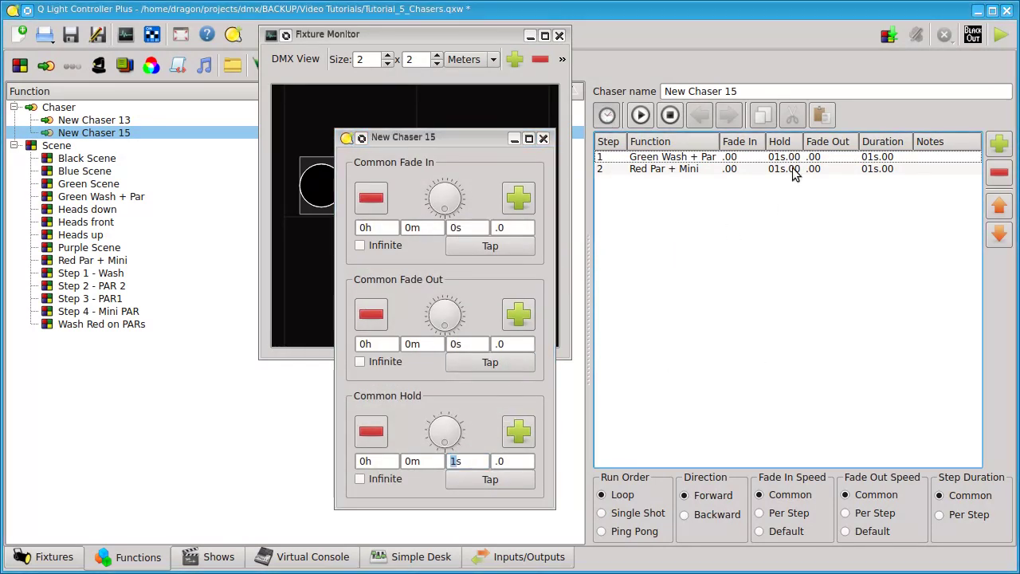
pyautogui.click(607, 116)
# Play the chaser to examine the shorter hold in the live camera view and the Fixture Monitor, and stop it
pyautogui.click(650, 110)
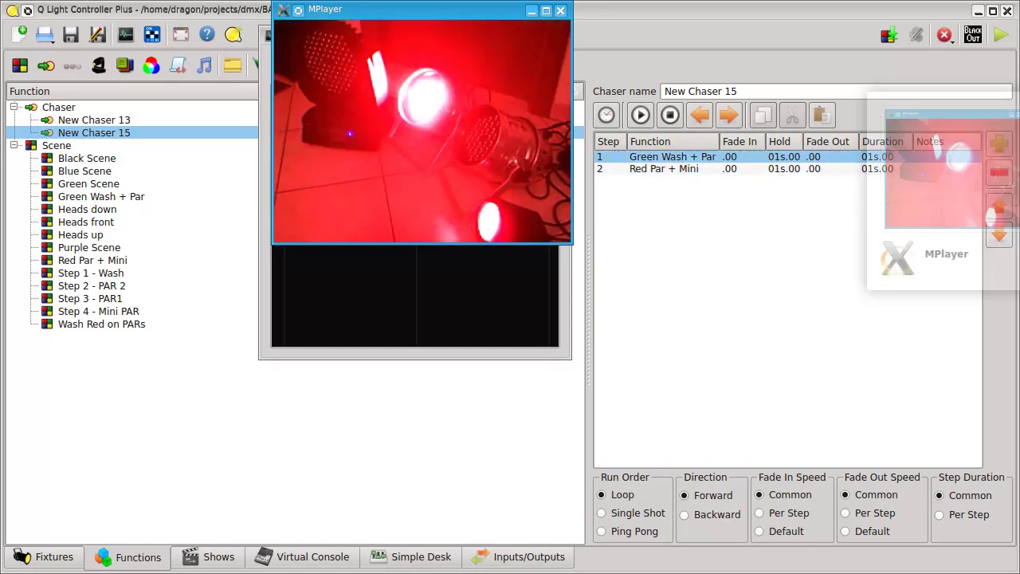
pyautogui.click(1019, 191)
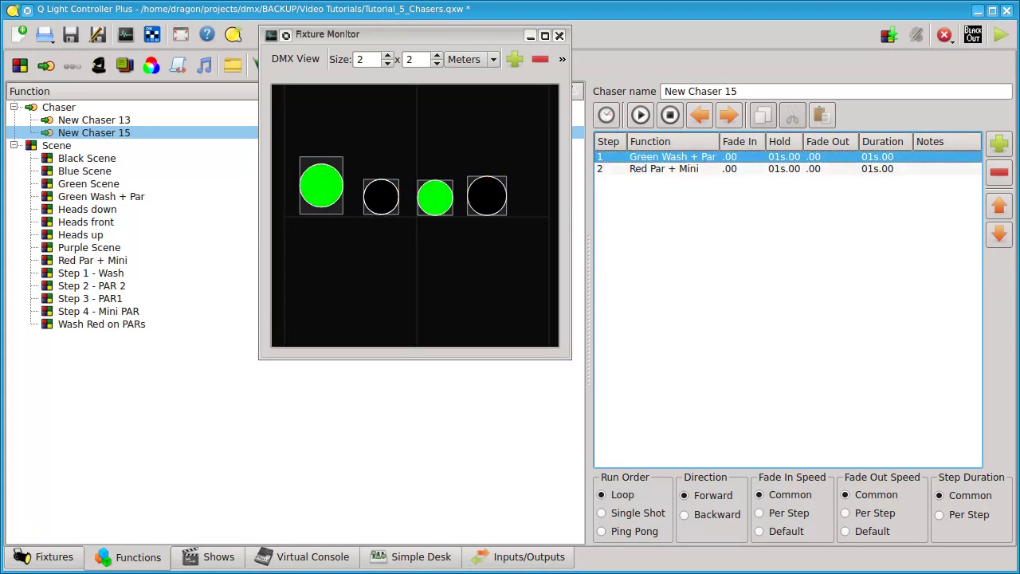
pyautogui.click(956, 247)
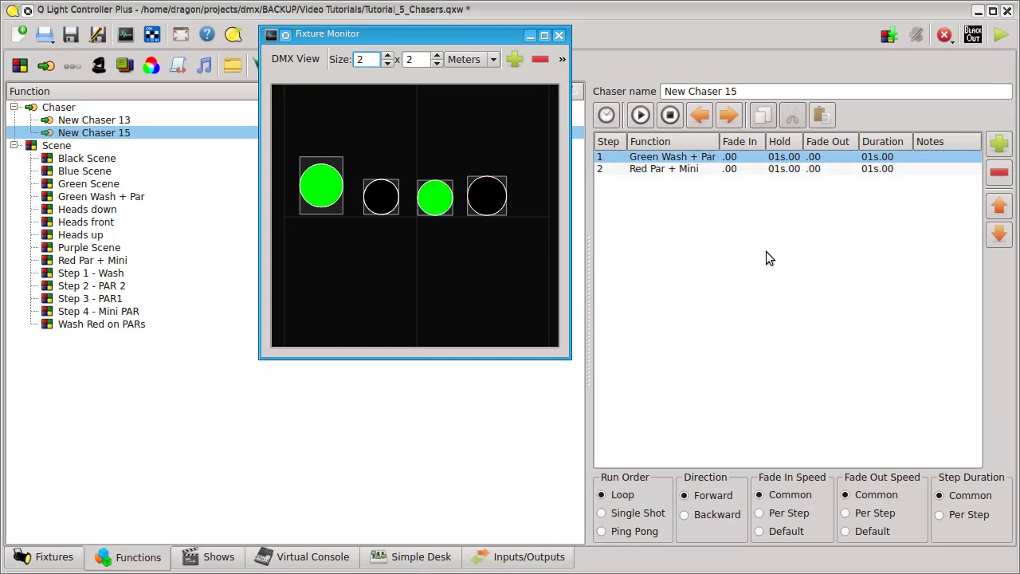
pyautogui.click(757, 324)
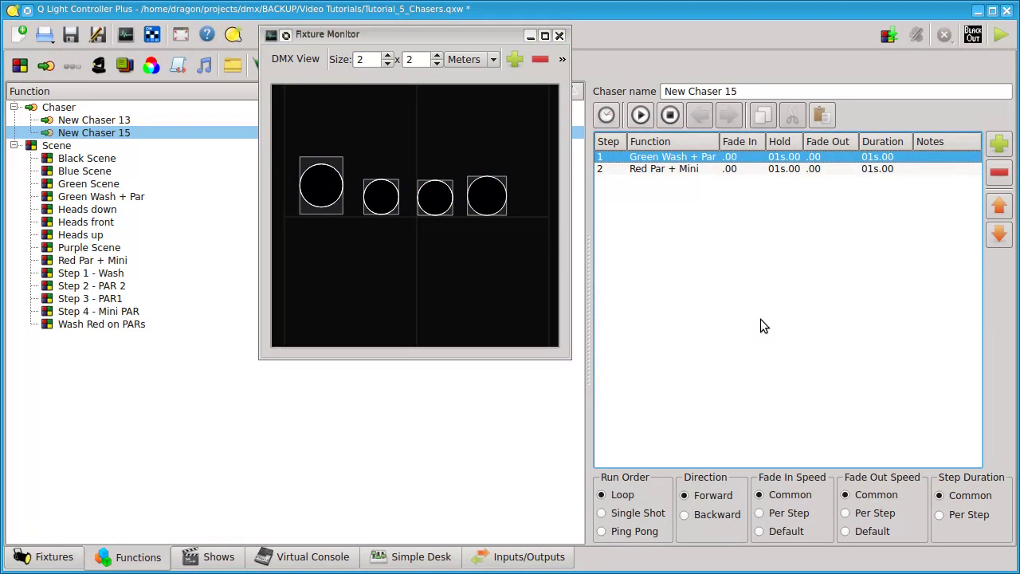
# Hide the Fixture Monitor and move the Green Wash + Par step below the Red Par + Mini step
pyautogui.click(531, 35)
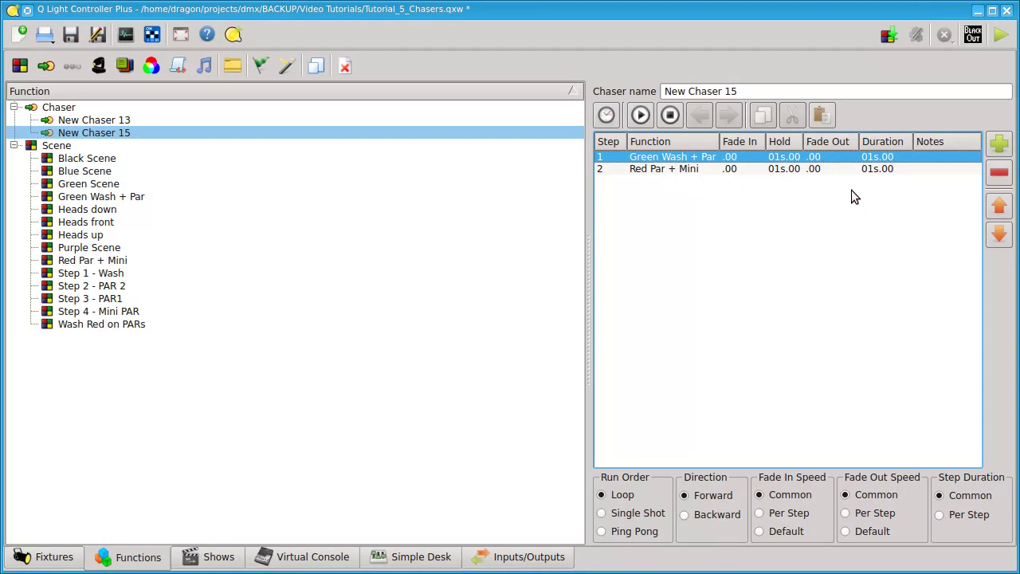
pyautogui.click(693, 160)
pyautogui.click(998, 232)
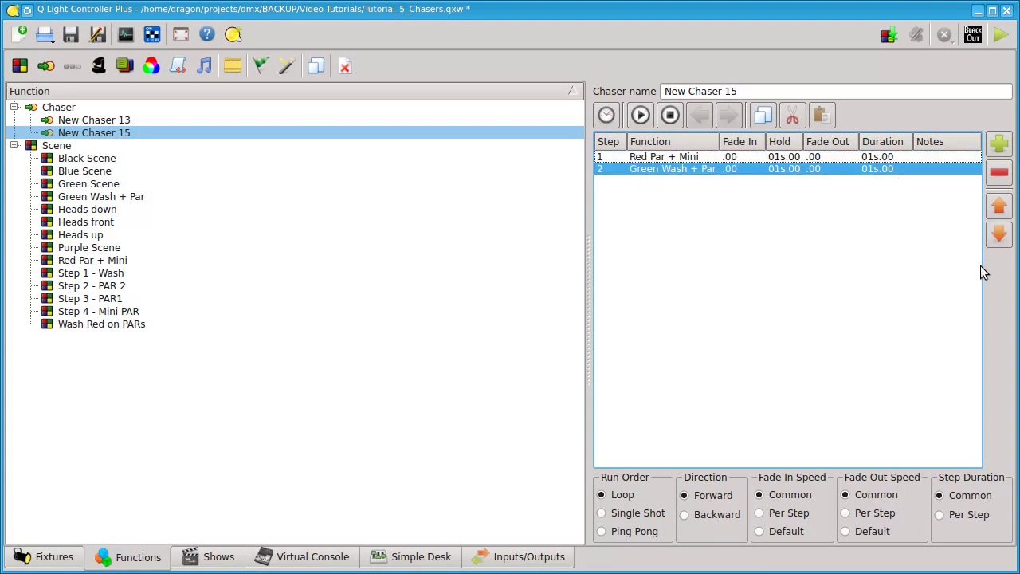
# Show the Fixture Monitor, play the reordered chaser, replay it from the Red Par + Mini step to examine the sequence, and stop it
pyautogui.hotkey('ctrl', 'm')
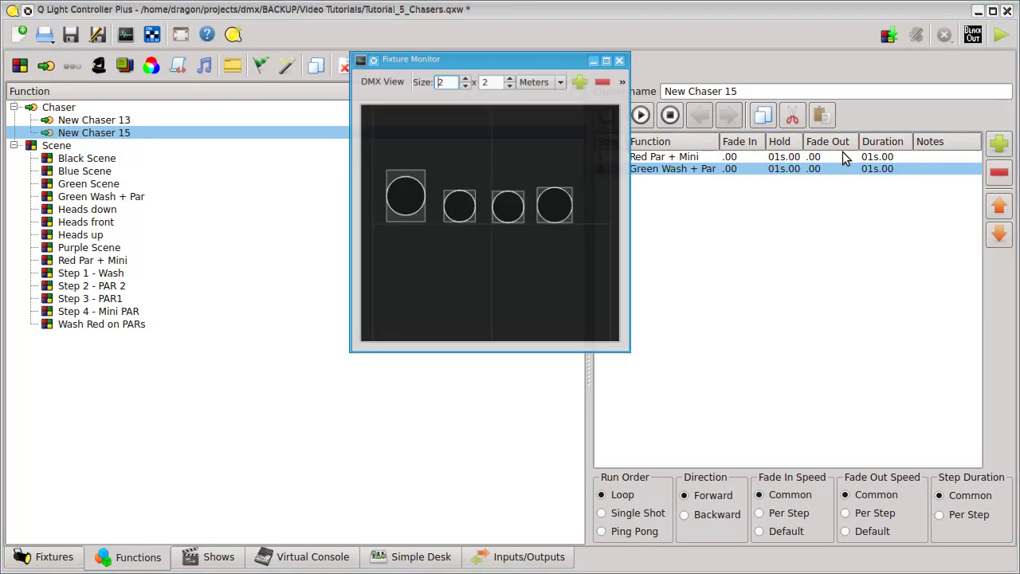
pyautogui.click(641, 116)
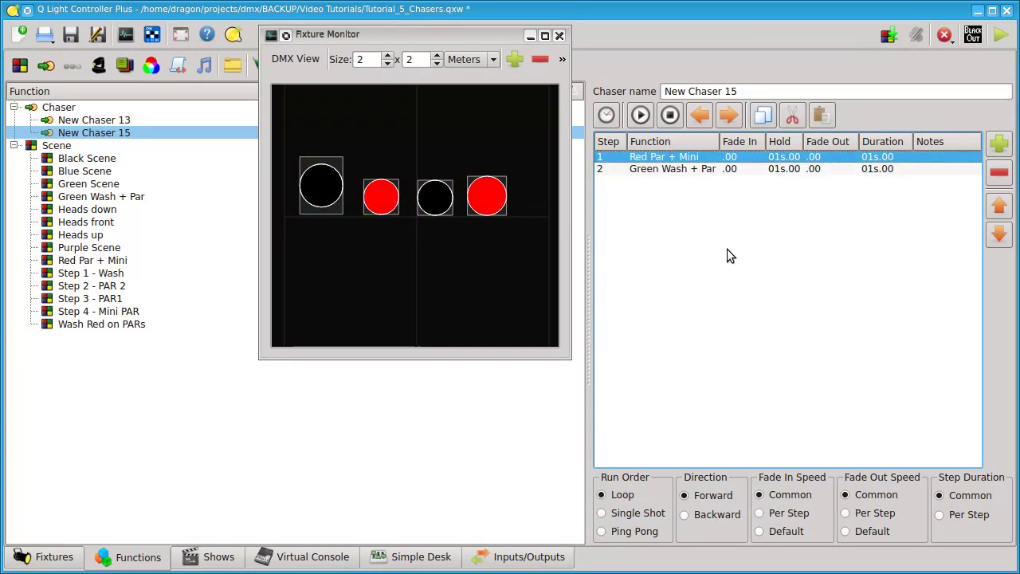
pyautogui.click(669, 115)
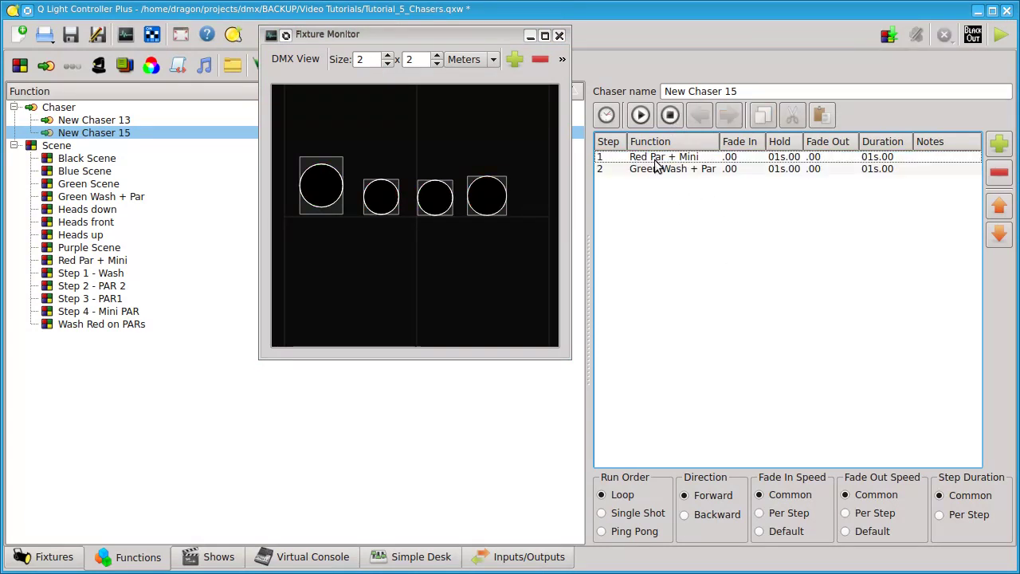
pyautogui.click(654, 159)
pyautogui.click(641, 116)
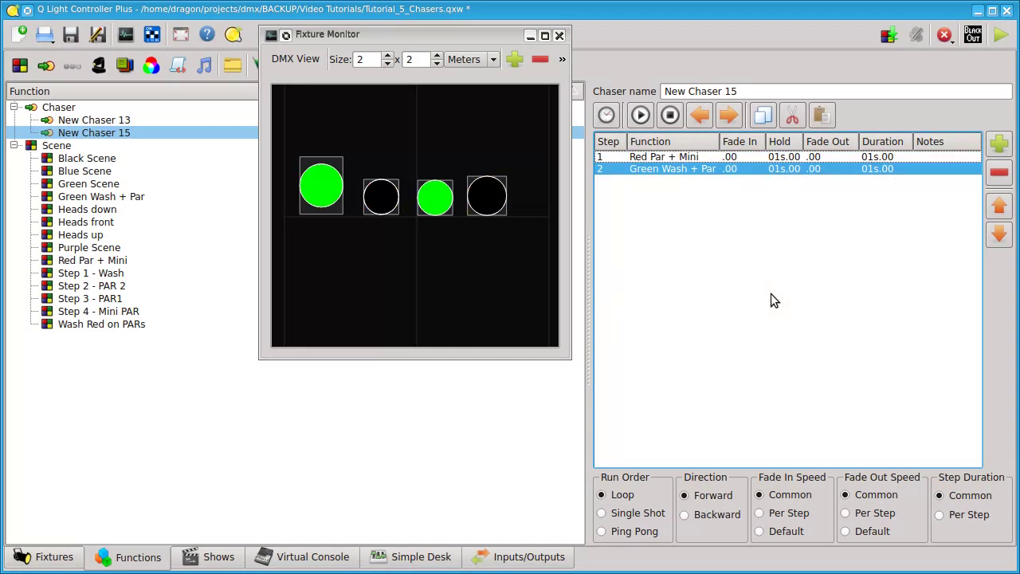
pyautogui.click(670, 114)
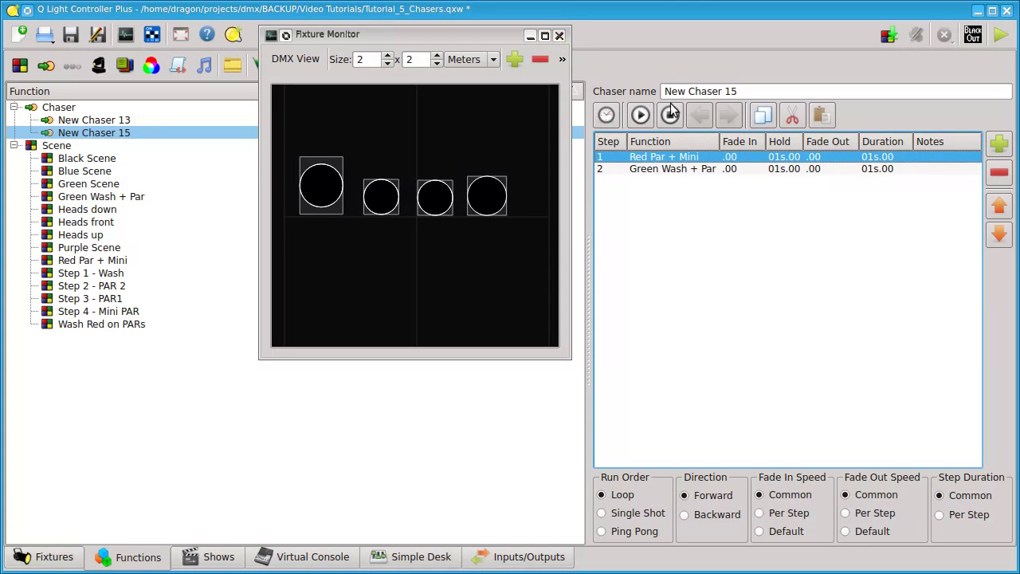
# Copy both chaser steps and paste the pair four times after the Green Wash + Par step
pyautogui.click(833, 210)
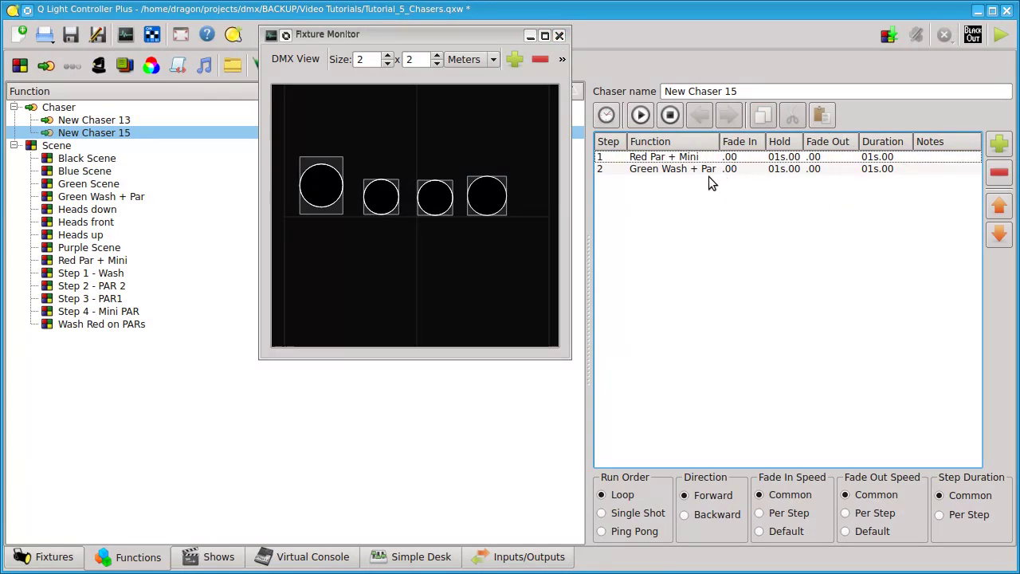
pyautogui.hotkey('ctrl', 'a')
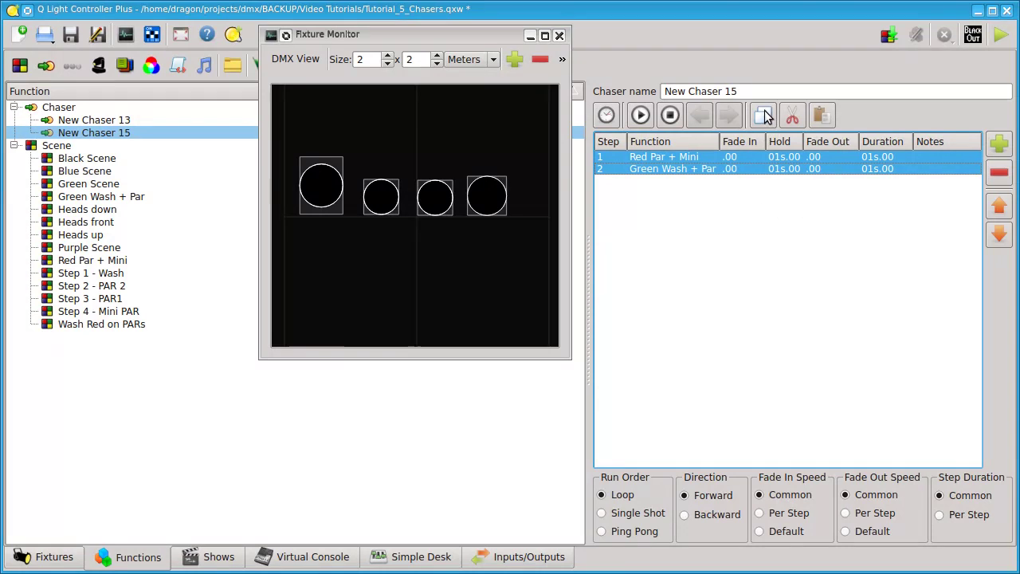
pyautogui.click(788, 219)
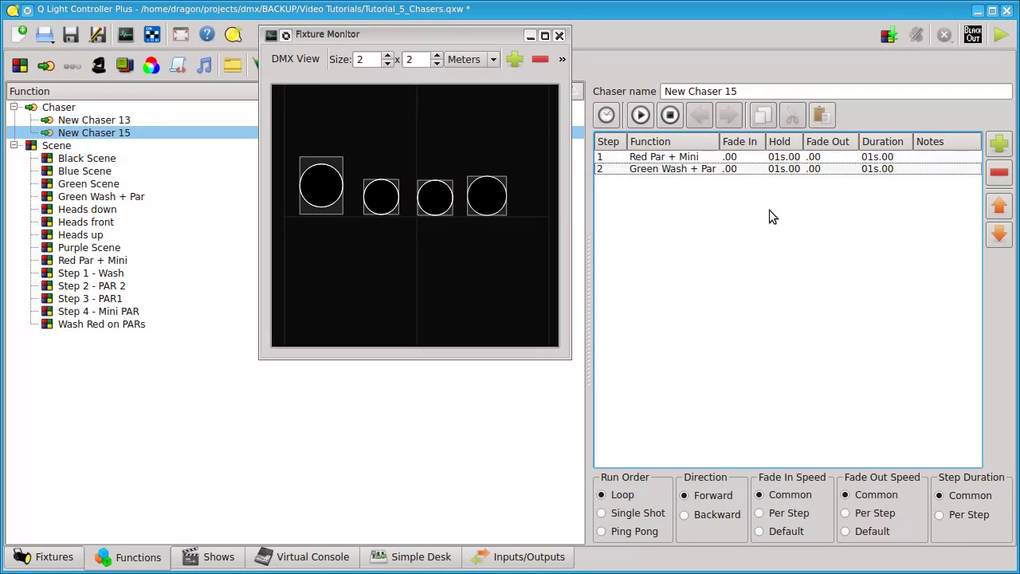
pyautogui.click(692, 168)
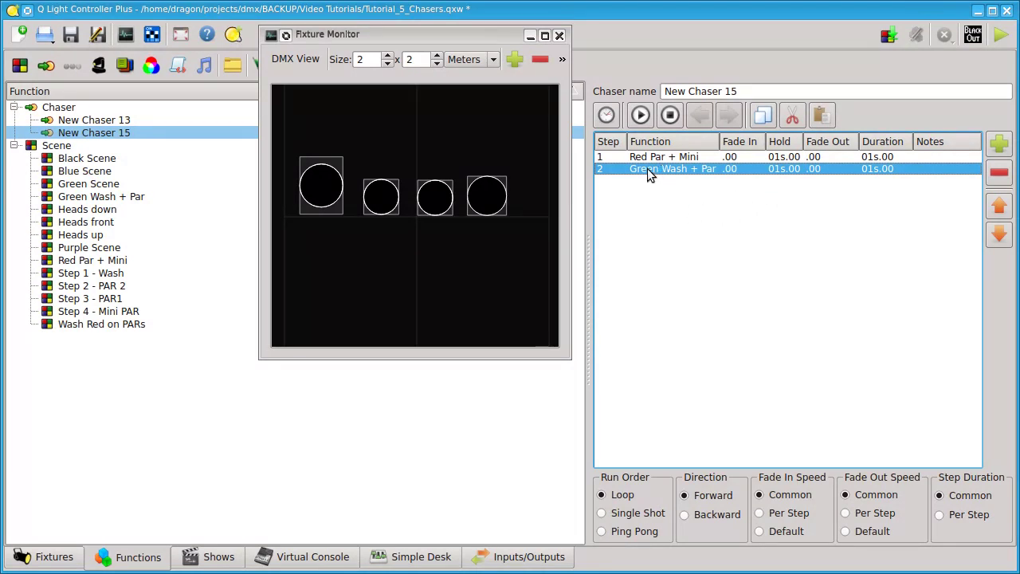
pyautogui.click(825, 115)
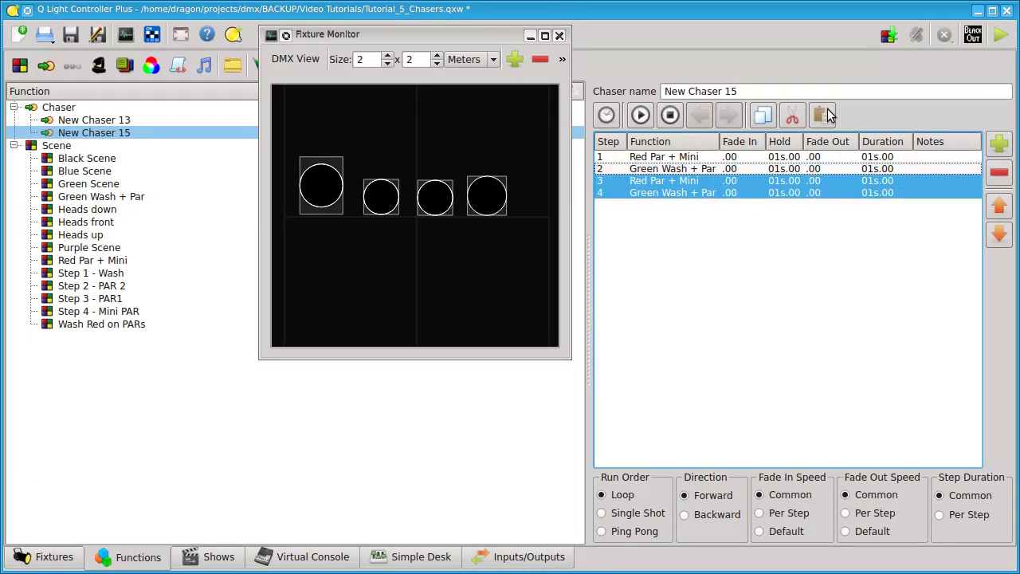
pyautogui.click(826, 113)
pyautogui.click(826, 114)
pyautogui.click(826, 114)
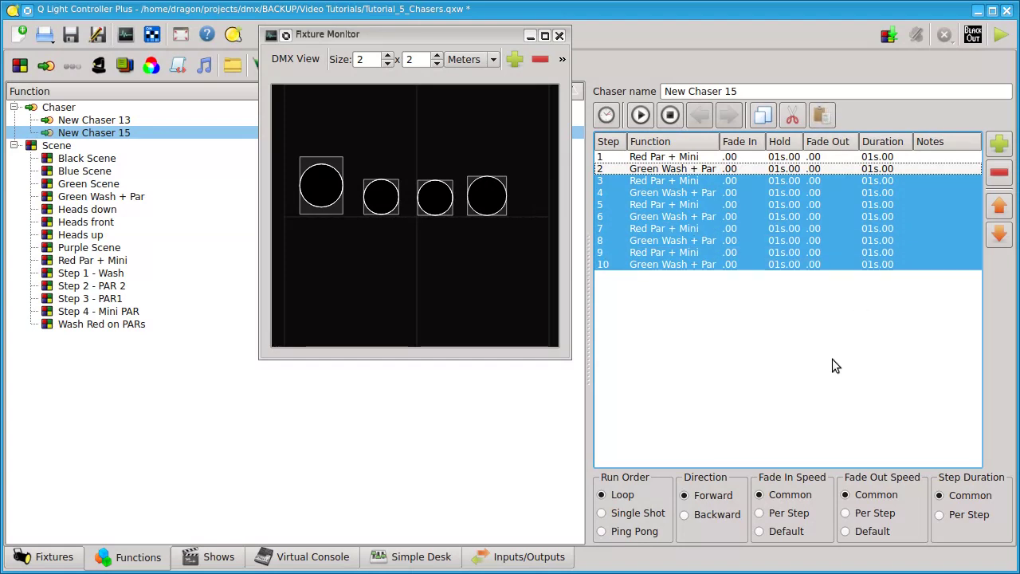
# Deselect the pasted steps, play the ten-step chaser to examine its sequence in the Fixture Monitor, and stop it
pyautogui.click(835, 357)
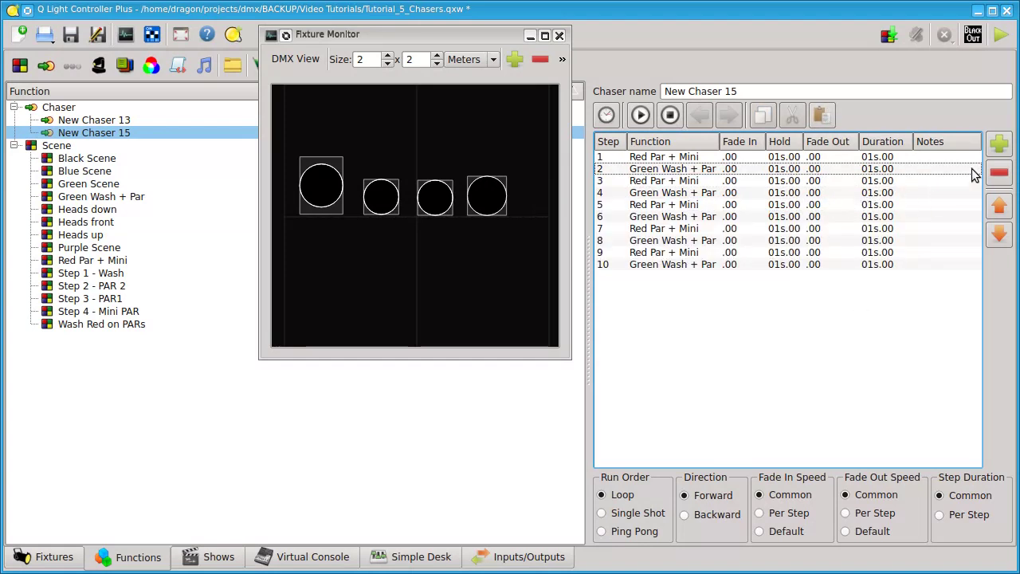
pyautogui.click(642, 116)
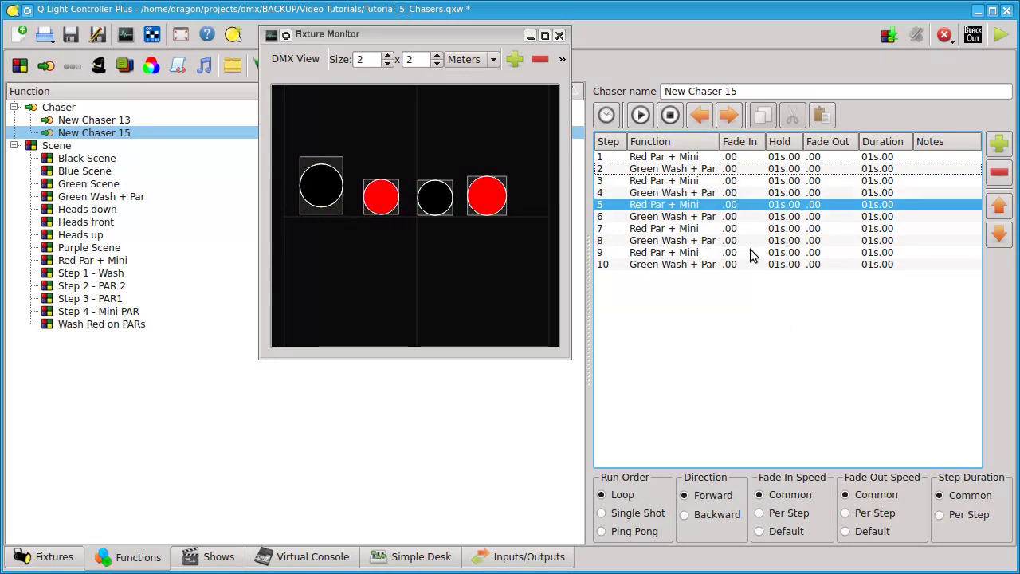
pyautogui.click(671, 116)
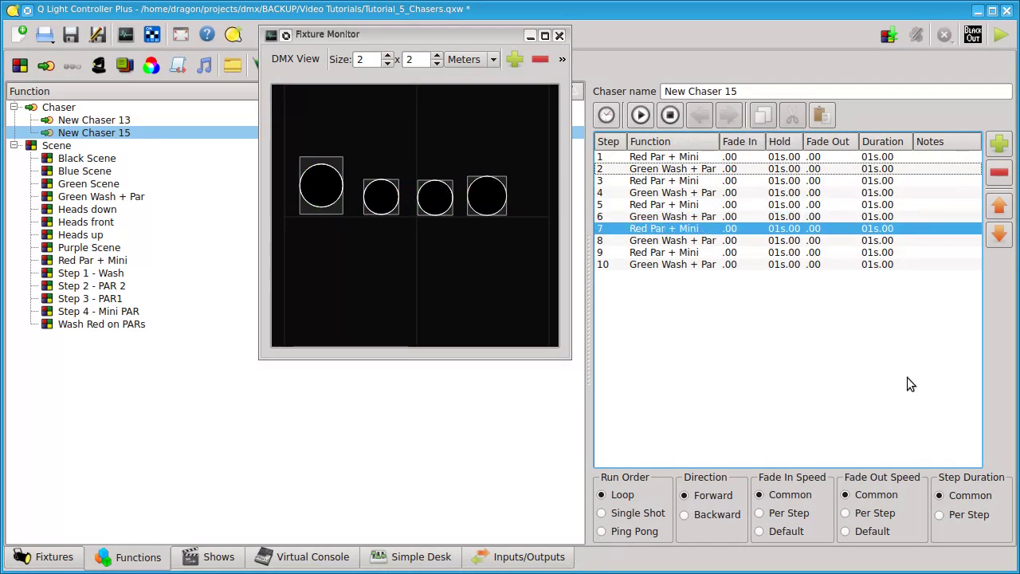
# Switch the step duration to Per Step and set durations of 1 s for steps 1, 2 and 5 and 2 s for steps 3 and 4
pyautogui.click(971, 517)
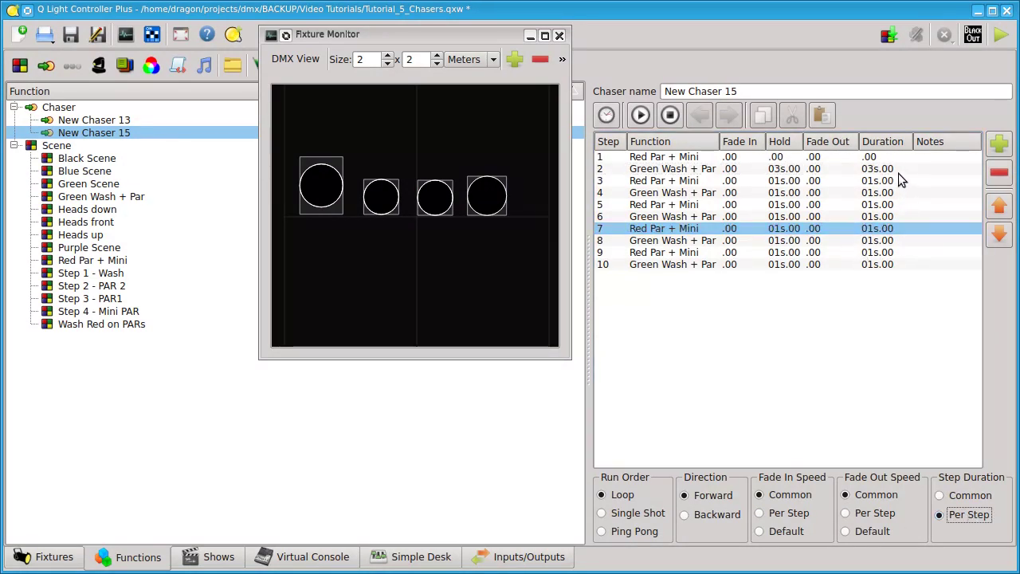
pyautogui.doubleClick(880, 158)
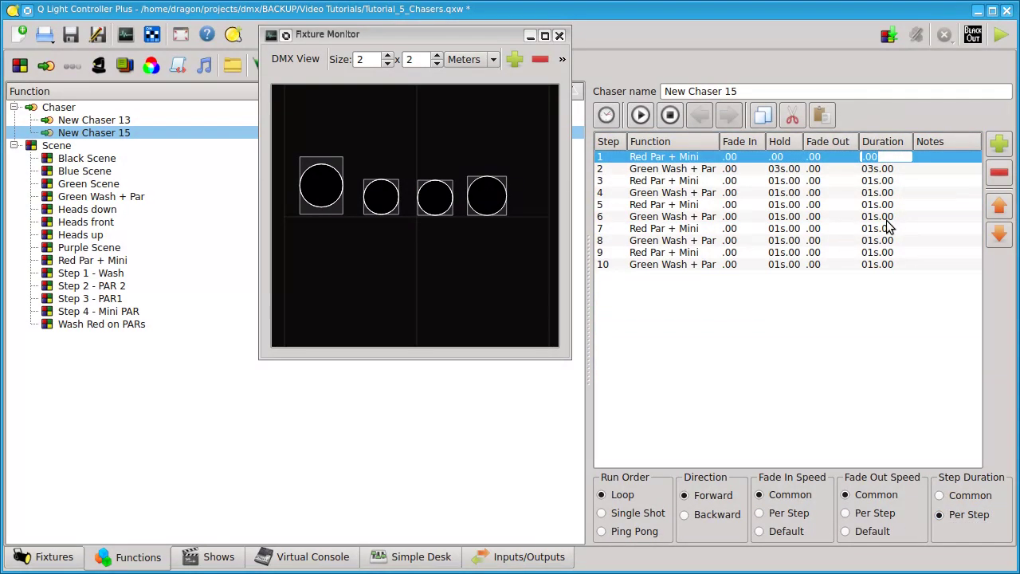
pyautogui.write('1')
pyautogui.press('Return')
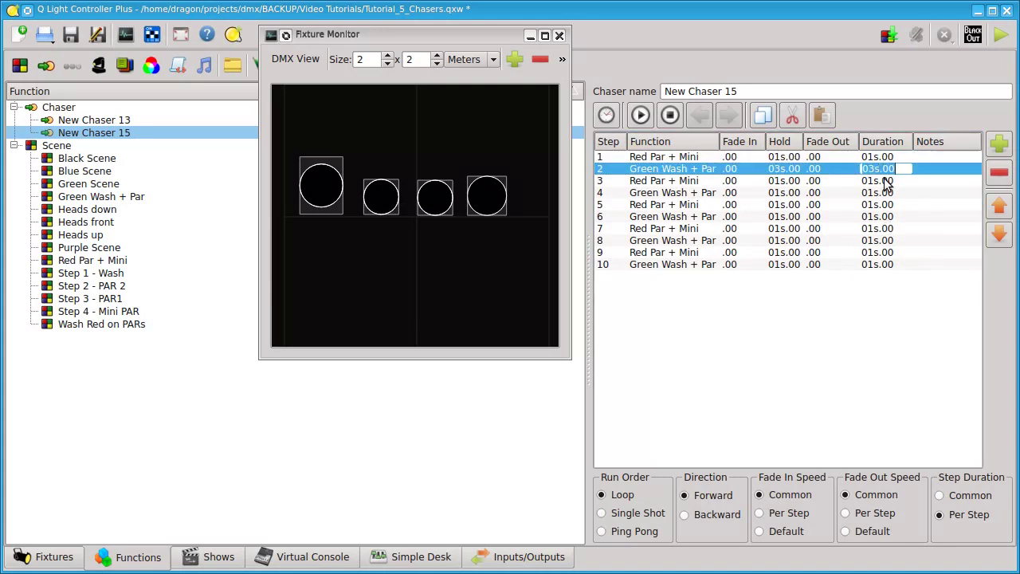
pyautogui.write('1')
pyautogui.press('Return')
pyautogui.write('2')
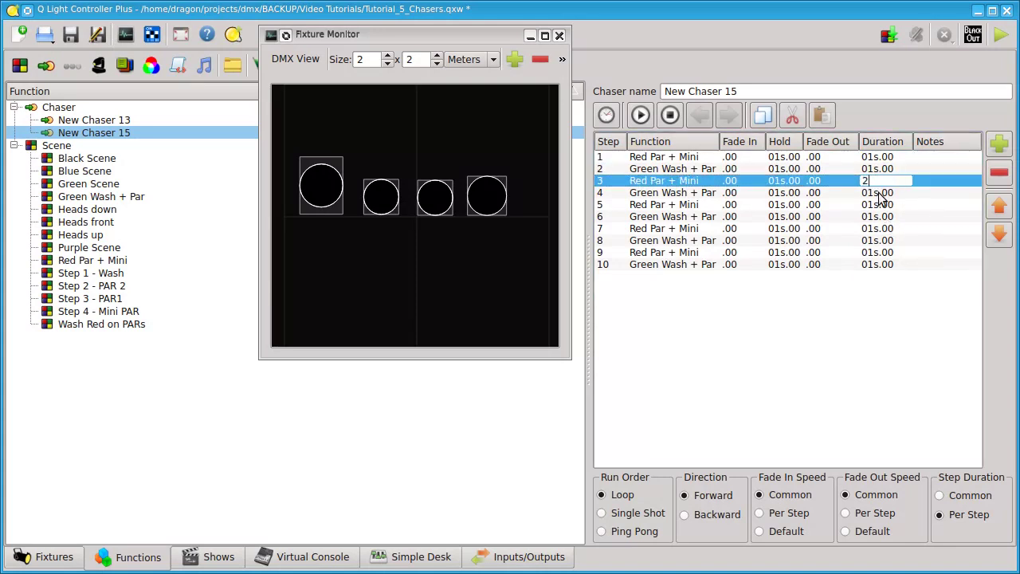
pyautogui.press('Return')
pyautogui.write('2')
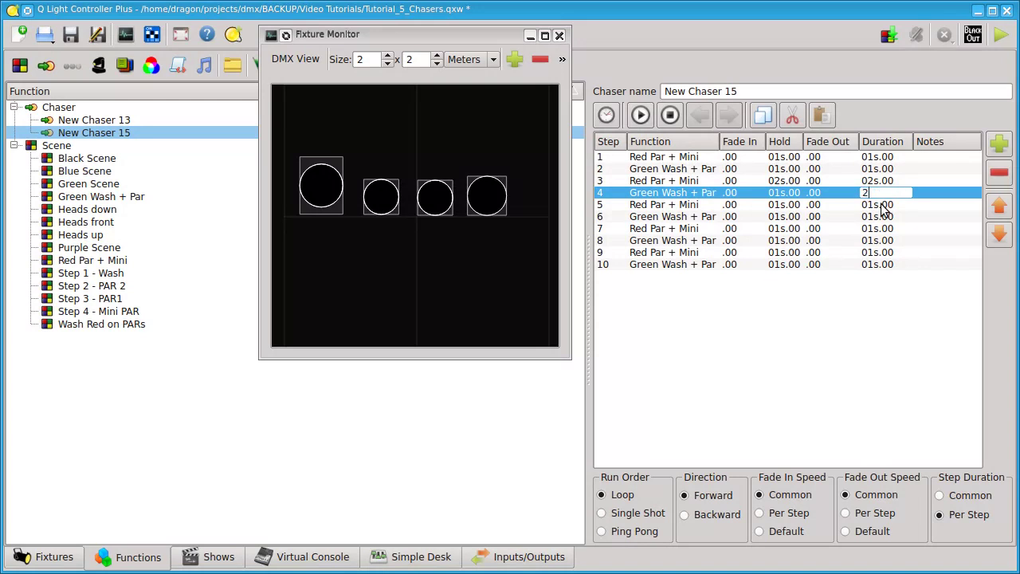
pyautogui.press('Return')
pyautogui.write('1')
pyautogui.press('Return')
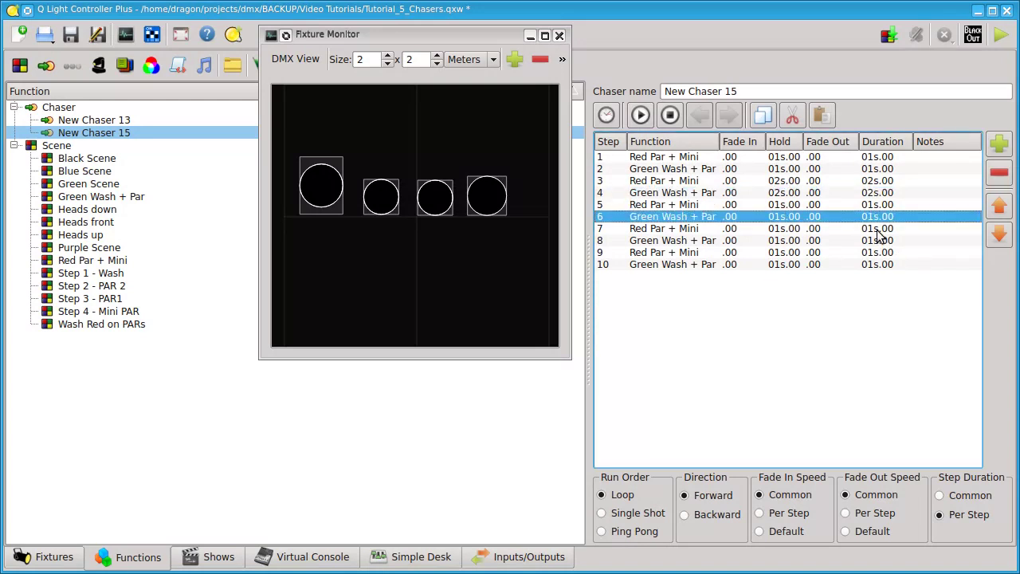
# Play the chaser, replay it from step 1 to examine the per-step durations in the Fixture Monitor, and stop it
pyautogui.click(647, 118)
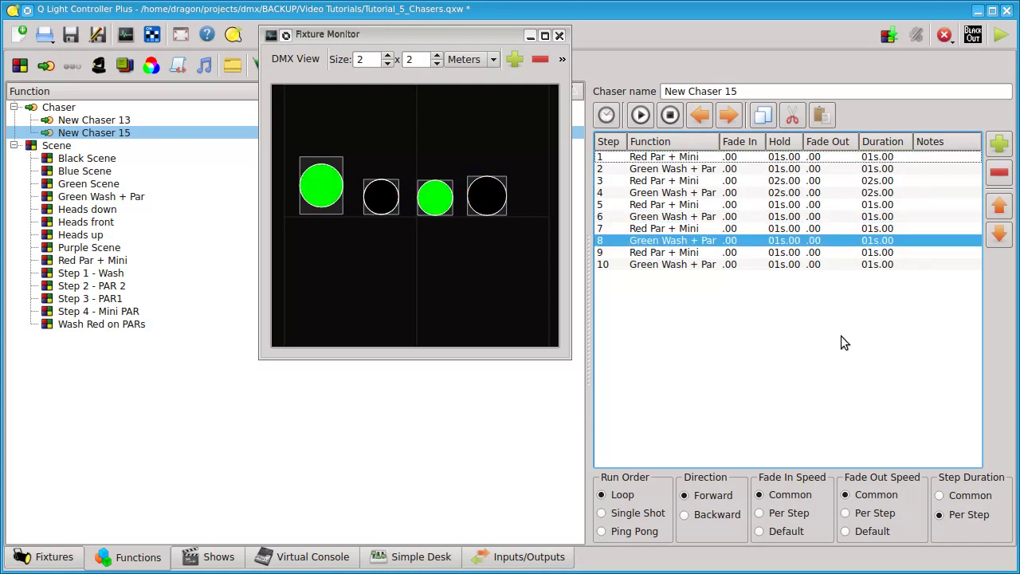
pyautogui.click(674, 118)
pyautogui.click(700, 157)
pyautogui.click(647, 117)
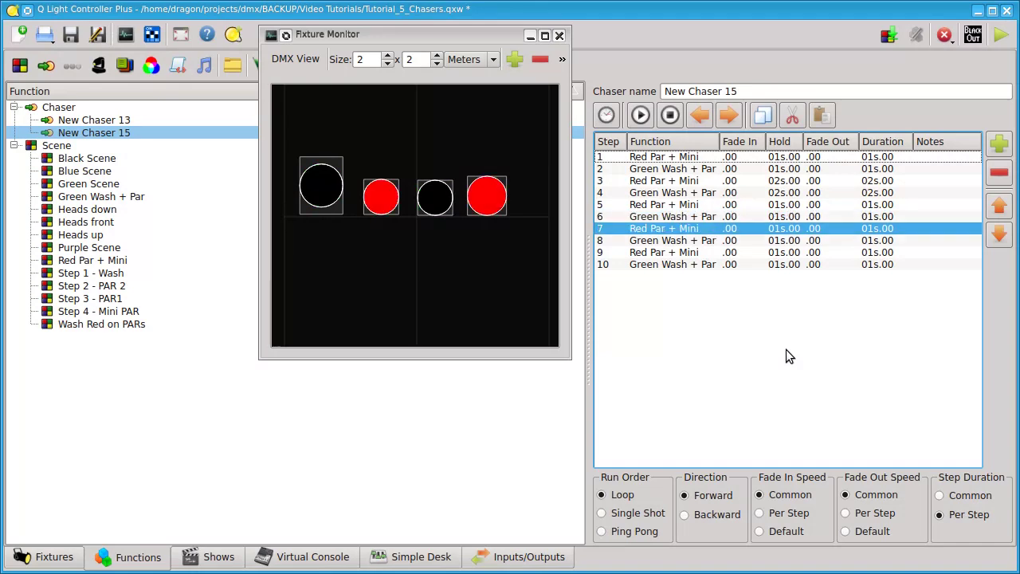
pyautogui.click(671, 115)
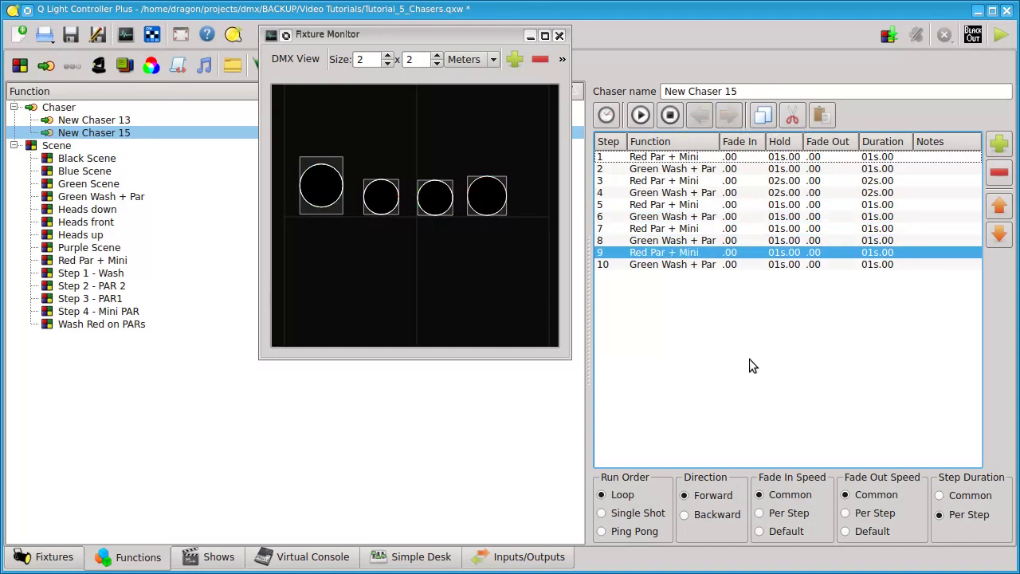
# Cut steps 3 to 10 from the chaser and close the Fixture Monitor
pyautogui.click(477, 37)
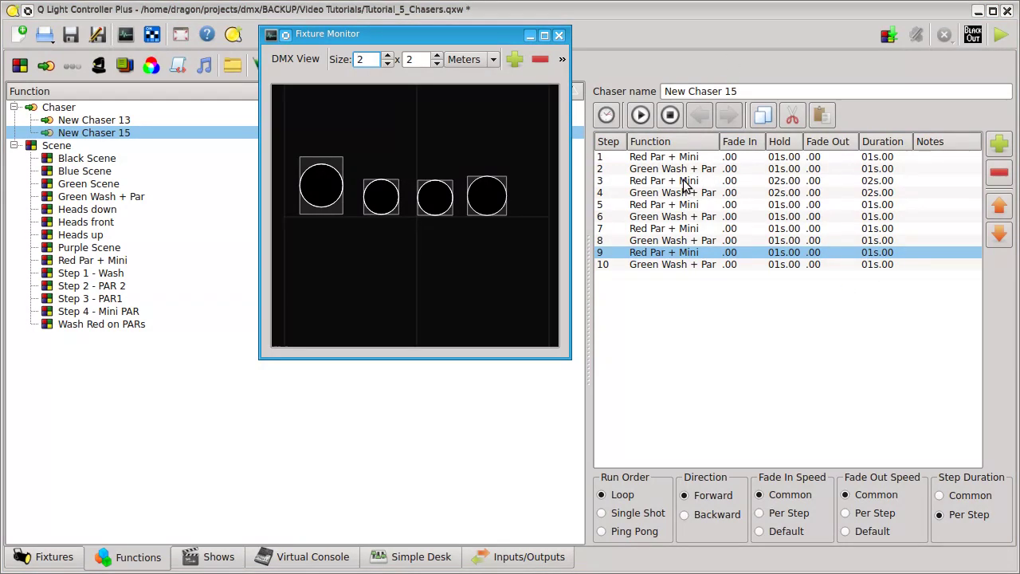
pyautogui.moveTo(689, 181); pyautogui.dragTo(696, 314)
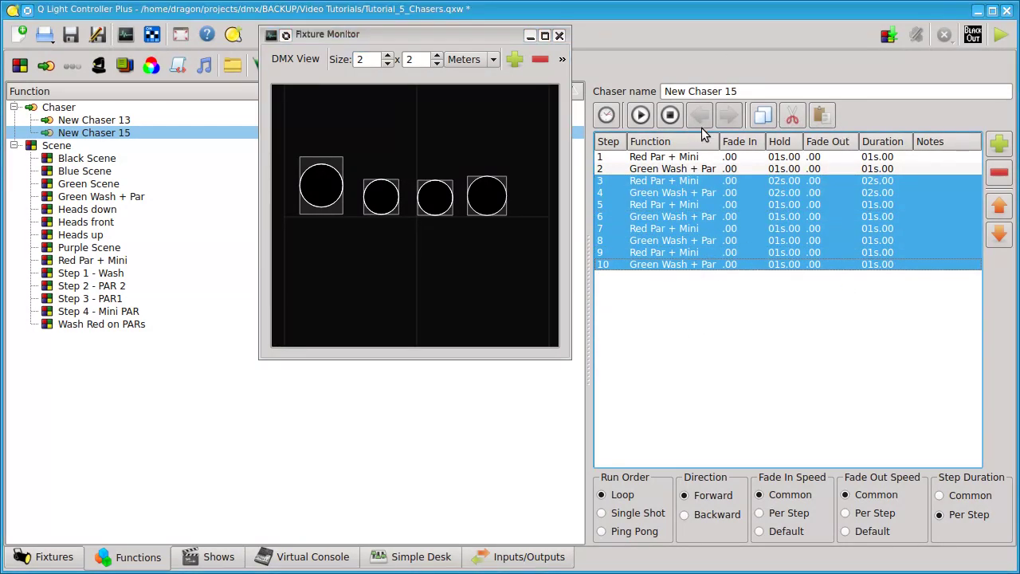
pyautogui.click(793, 116)
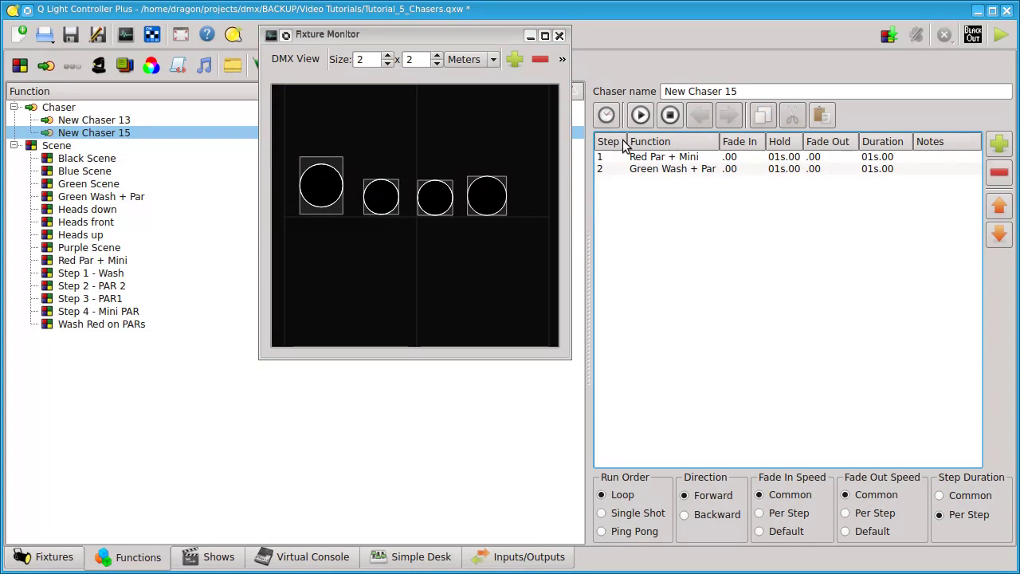
pyautogui.click(498, 35)
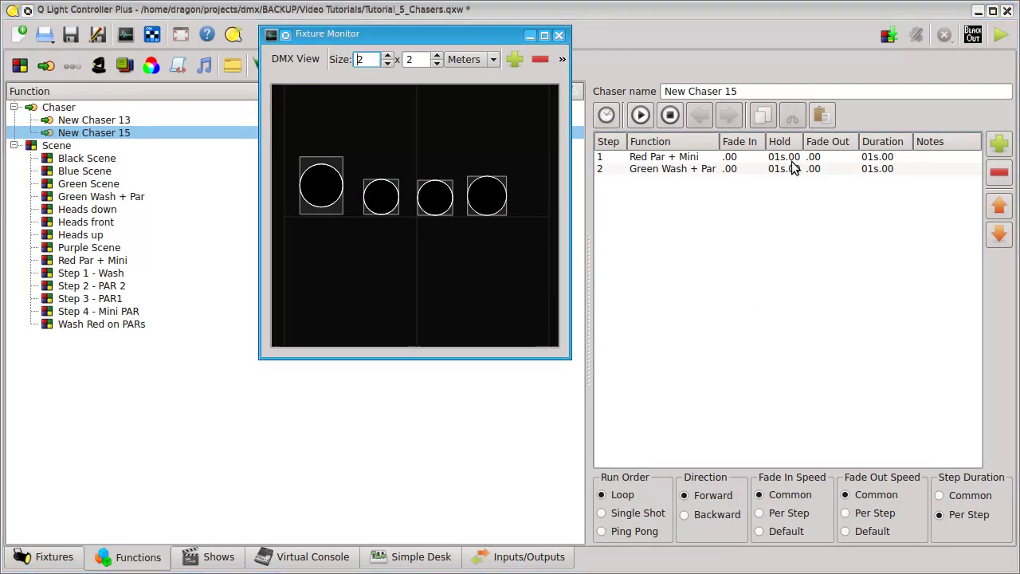
pyautogui.moveTo(499, 35); pyautogui.dragTo(508, 36)
pyautogui.click(569, 36)
# Create a new, empty chaser in the function list
pyautogui.click(438, 288)
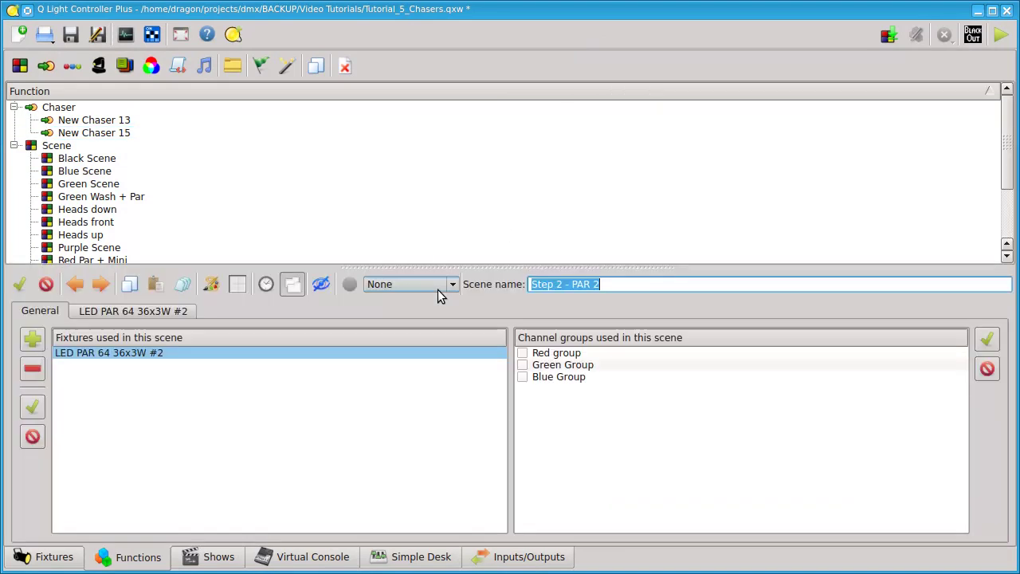
pyautogui.scroll(1, 262, 171)
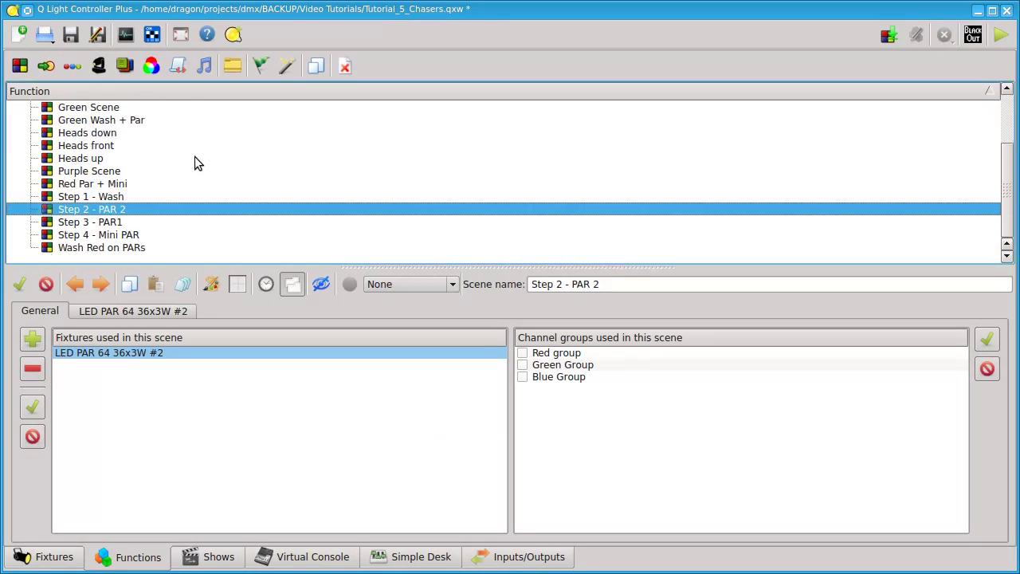
pyautogui.scroll(2, 194, 164)
pyautogui.click(45, 66)
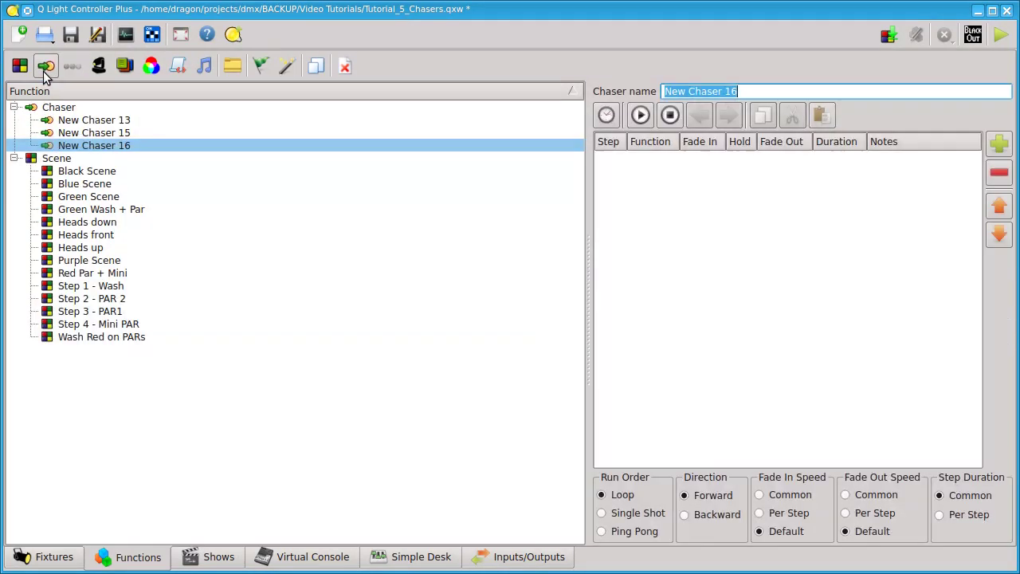
pyautogui.click(132, 150)
# Add Blue Scene, Green Scene and Purple Scene as steps of the new chaser
pyautogui.click(999, 144)
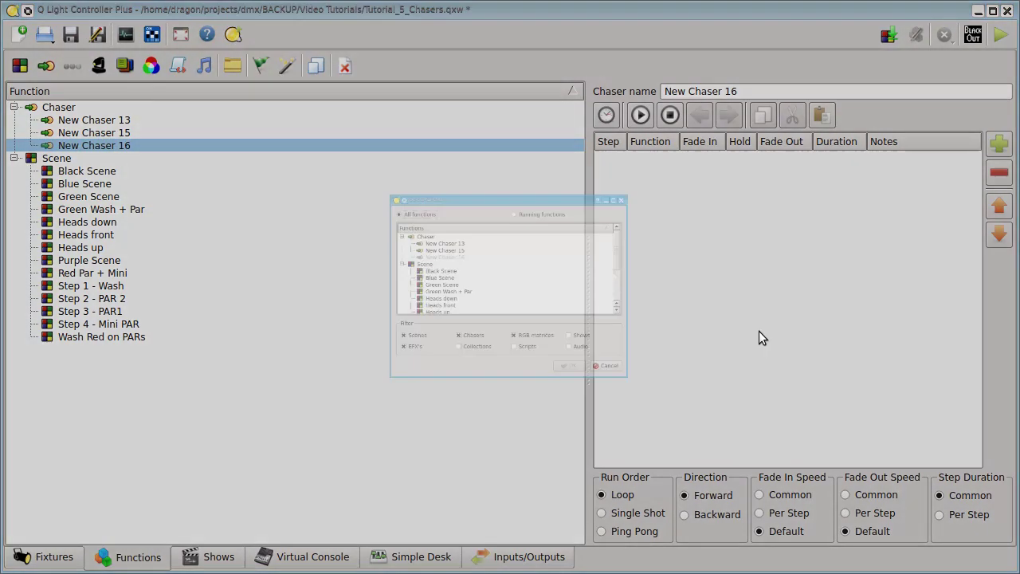
pyautogui.scroll(-1, 451, 247)
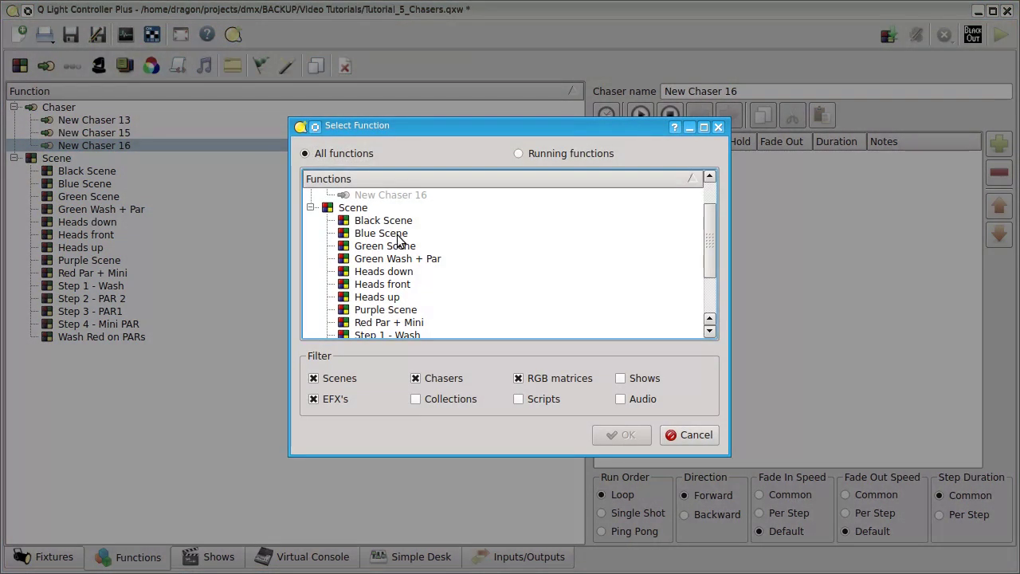
pyautogui.moveTo(397, 233); pyautogui.dragTo(399, 252)
pyautogui.scroll(-1, 445, 269)
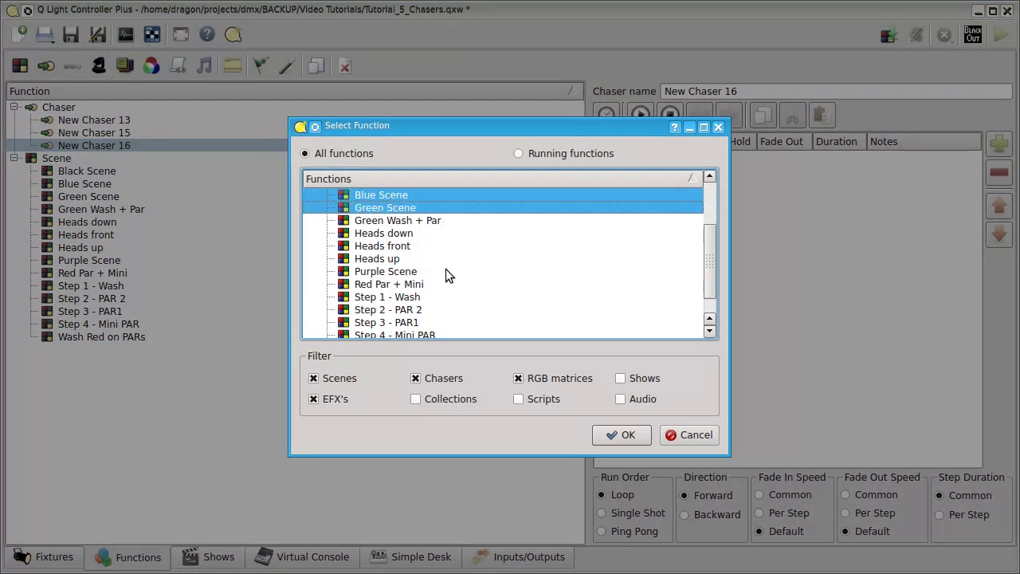
pyautogui.keyDown('ctrl'); pyautogui.click(402, 272); pyautogui.keyUp('ctrl')
pyautogui.click(629, 434)
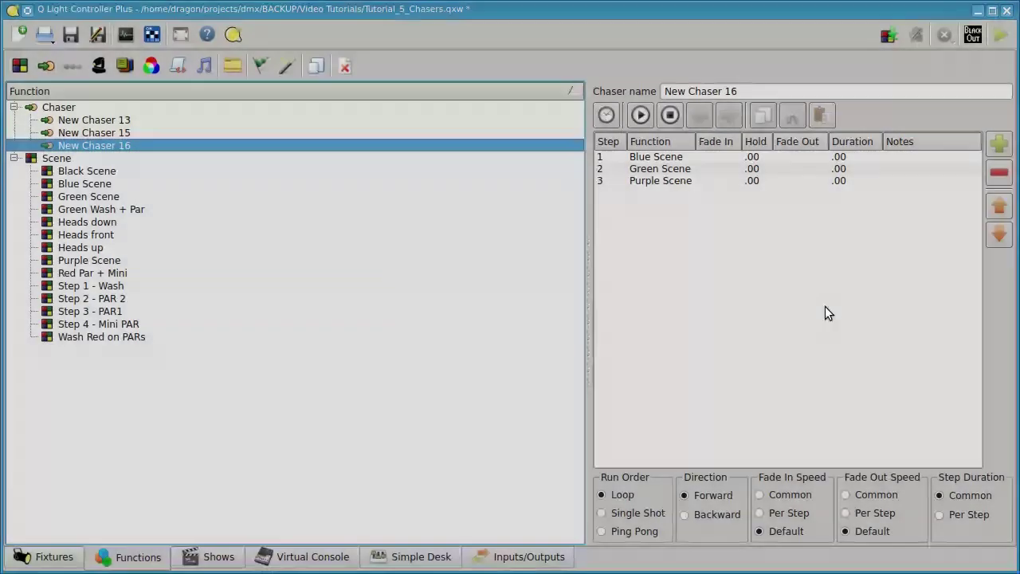
# Set the common hold time of the chaser's steps to Infinite
pyautogui.click(607, 115)
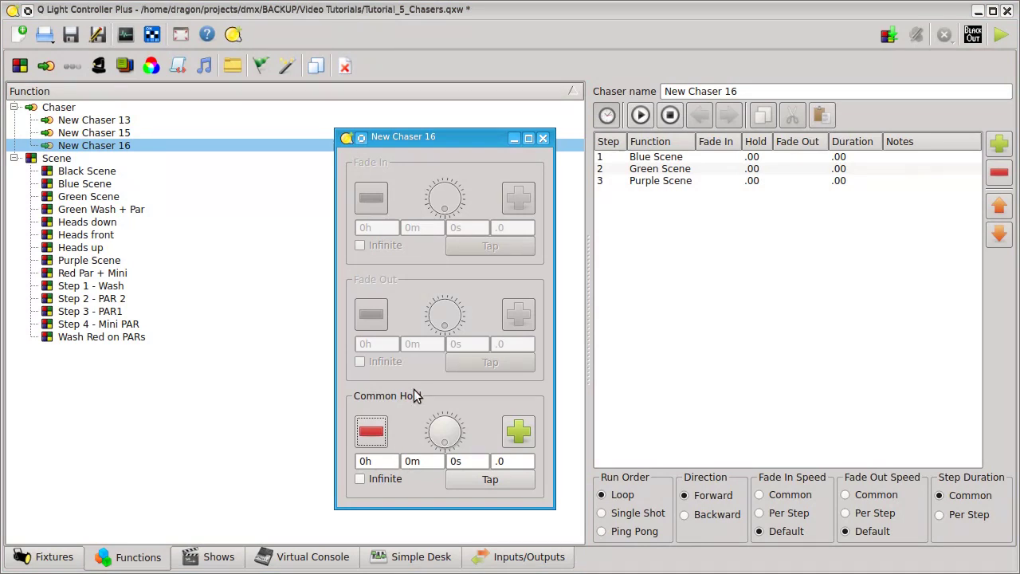
pyautogui.click(387, 479)
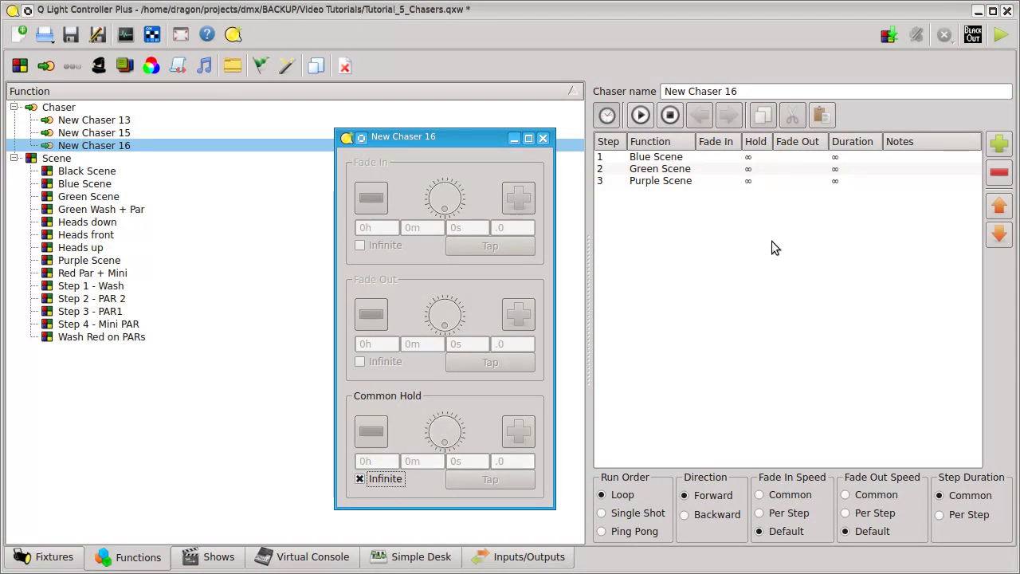
pyautogui.click(697, 279)
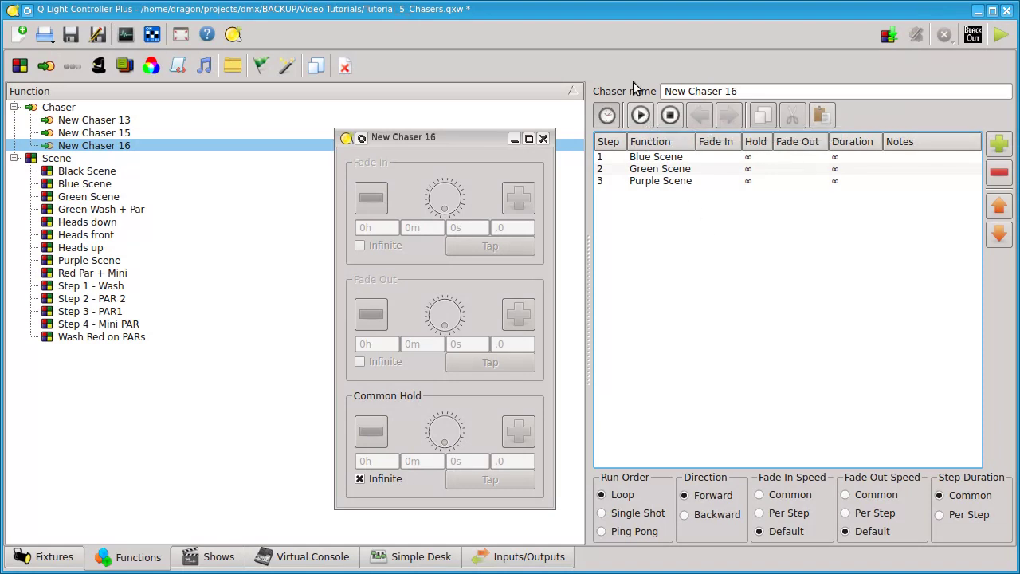
# Play the infinite-hold chaser, advance manually from Blue to Green to Purple Scene in the Fixture Monitor, then stop it and close the monitor
pyautogui.click(645, 118)
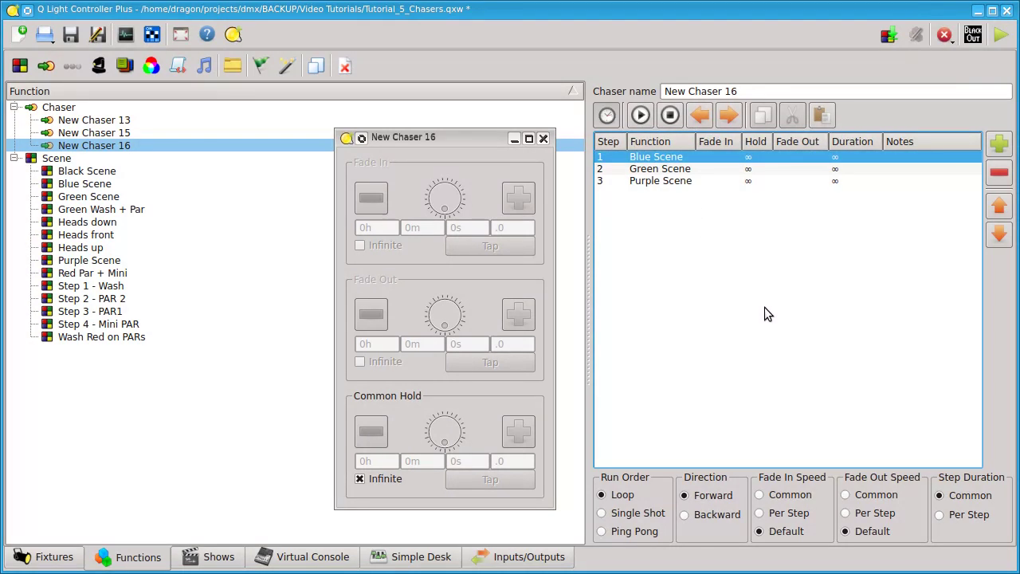
pyautogui.hotkey('alt', 'Tab')
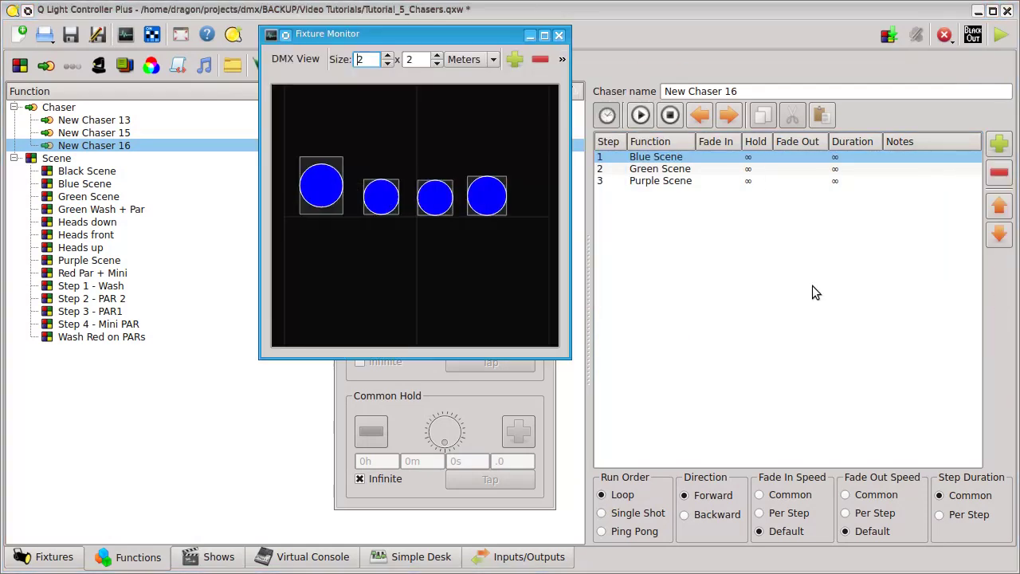
pyautogui.click(614, 118)
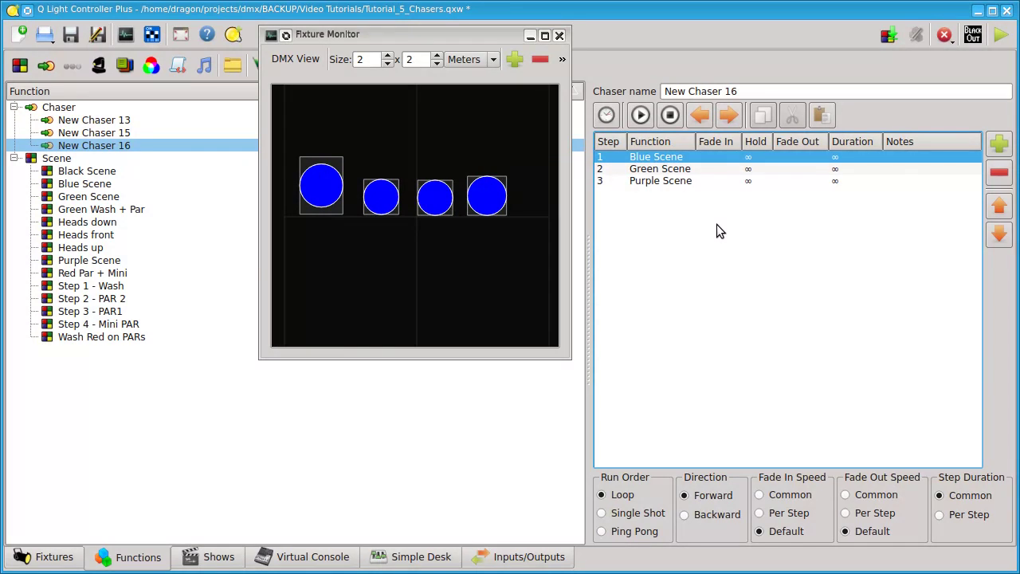
pyautogui.click(730, 116)
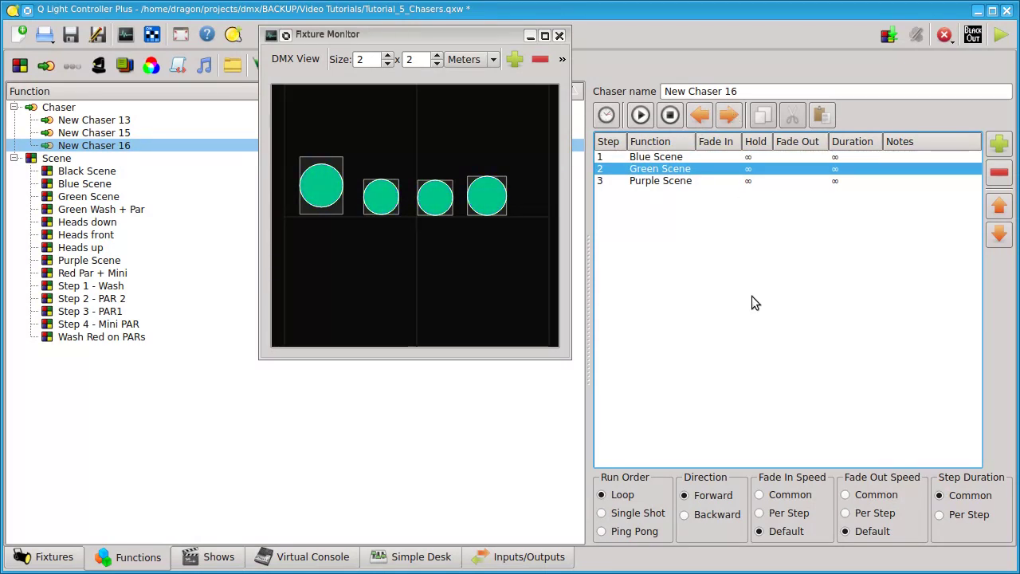
pyautogui.click(725, 116)
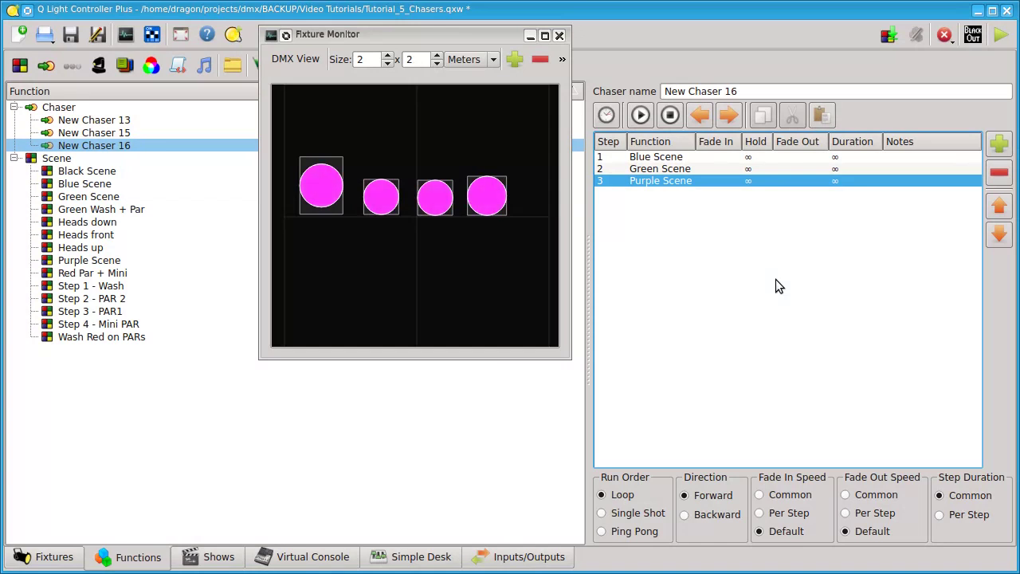
pyautogui.click(670, 115)
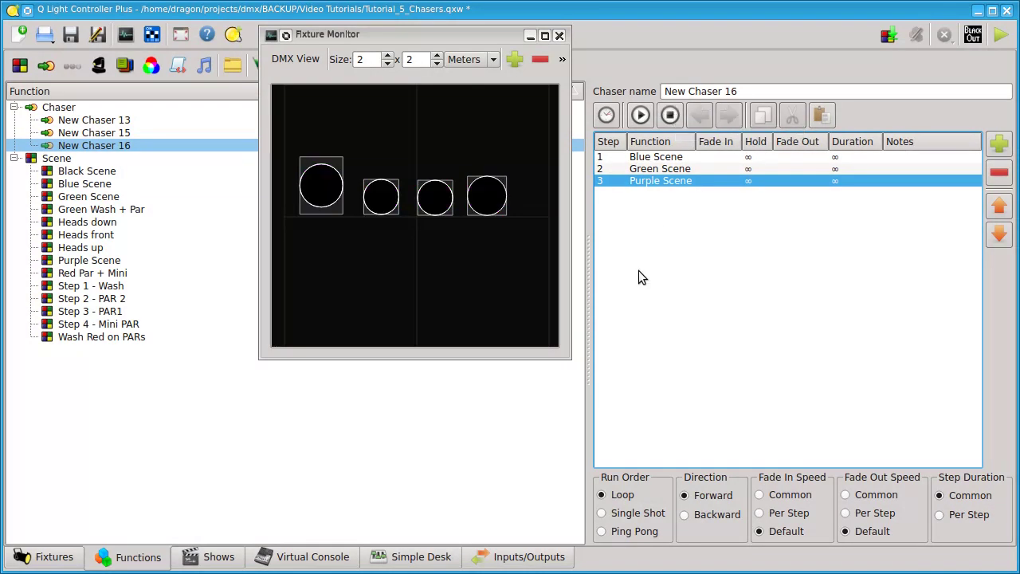
pyautogui.click(450, 427)
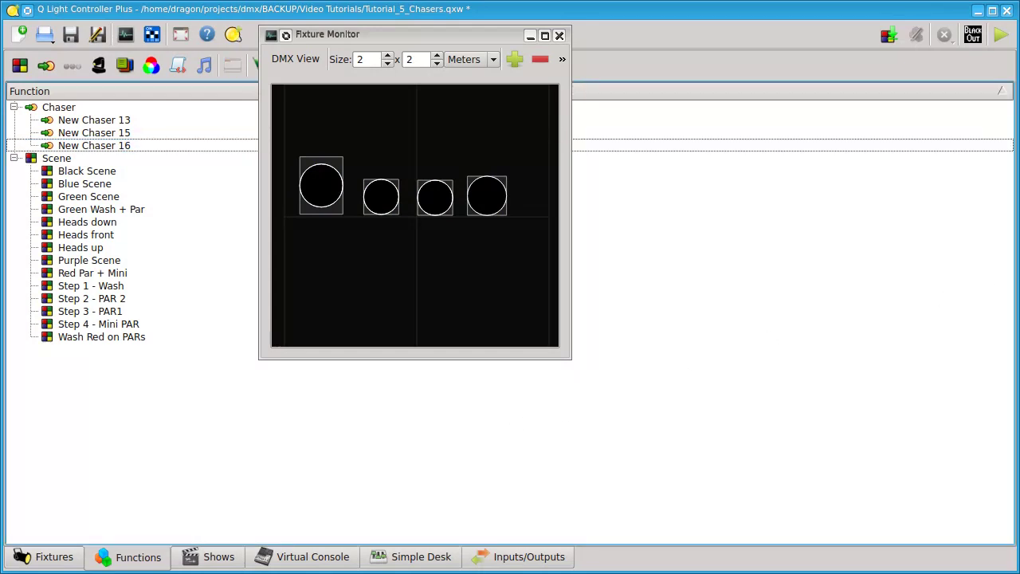
pyautogui.click(560, 36)
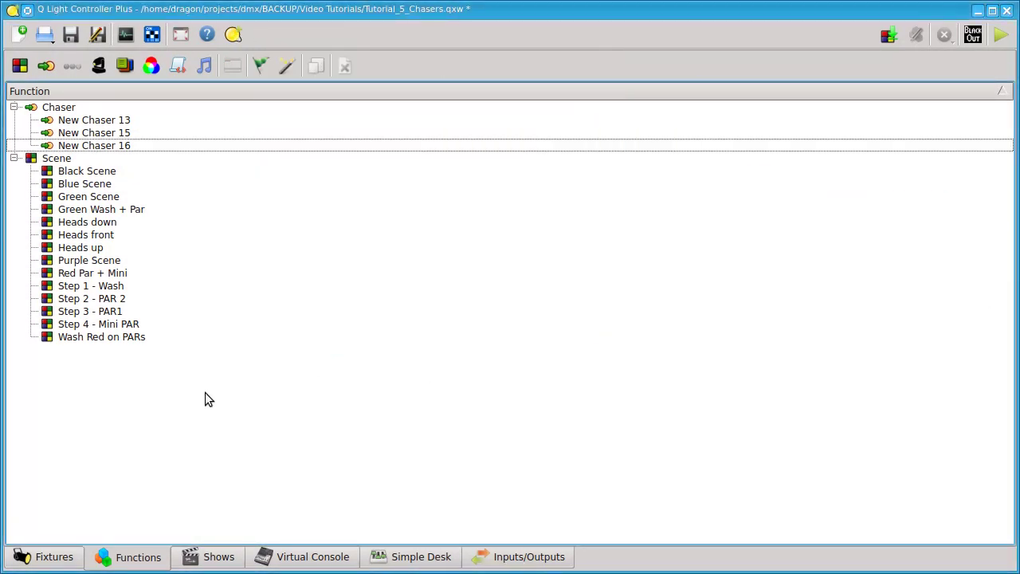
# Rename New Chaser 13 as "Fade Colors"
pyautogui.click(135, 122)
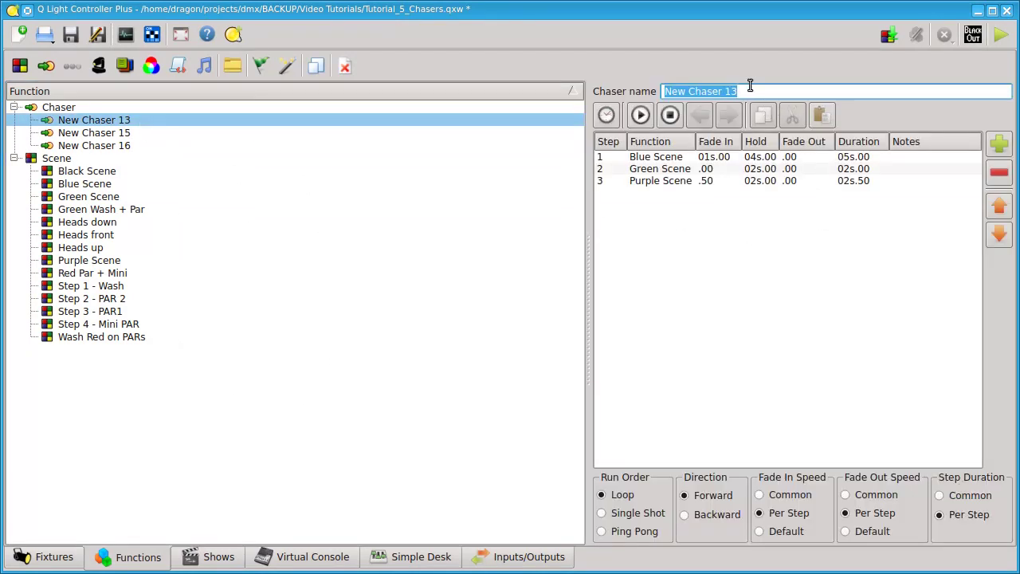
pyautogui.moveTo(754, 85); pyautogui.dragTo(540, 78)
pyautogui.write('Fade ')
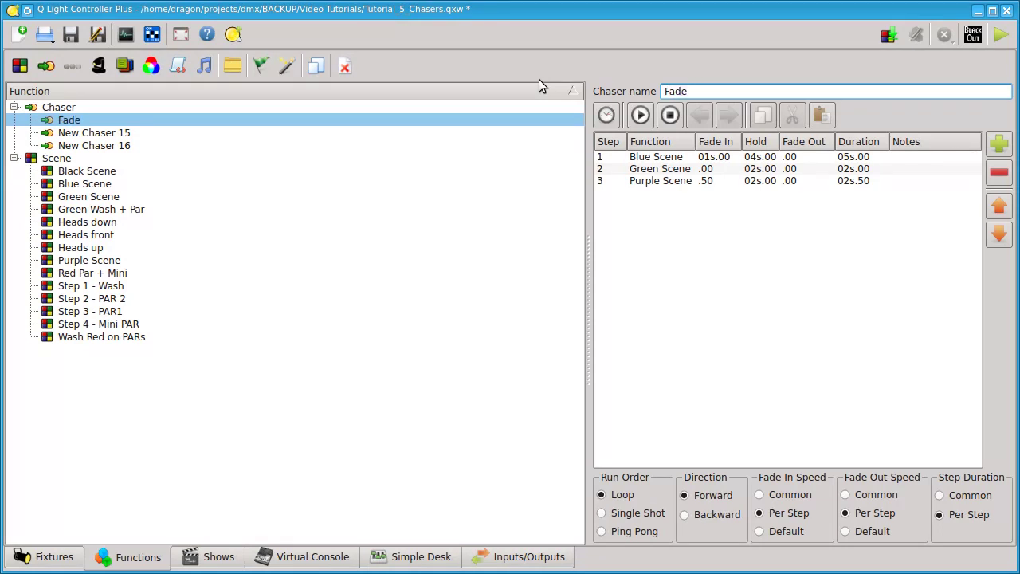
pyautogui.write('Colors')
# Rename New Chaser 15 as "Two + Two" and New Chaser 16 as "Infinite colors"
pyautogui.click(151, 136)
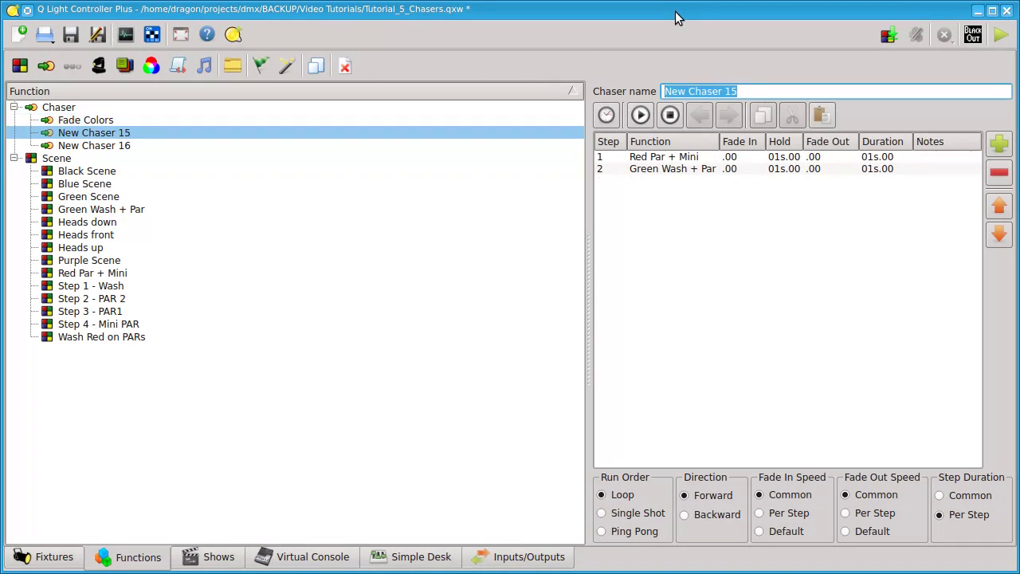
pyautogui.write('T')
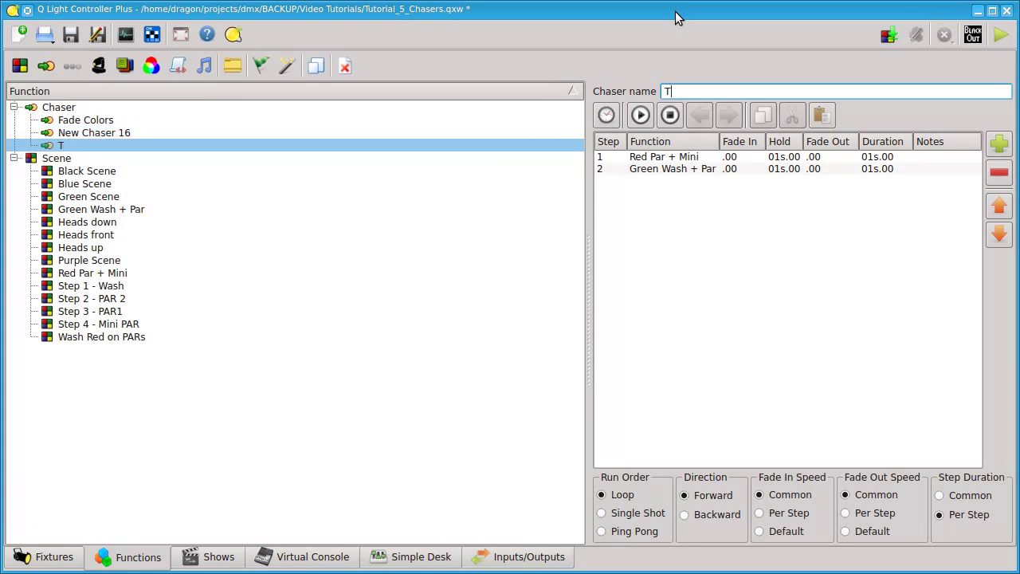
pyautogui.write('wo + Two')
pyautogui.click(114, 133)
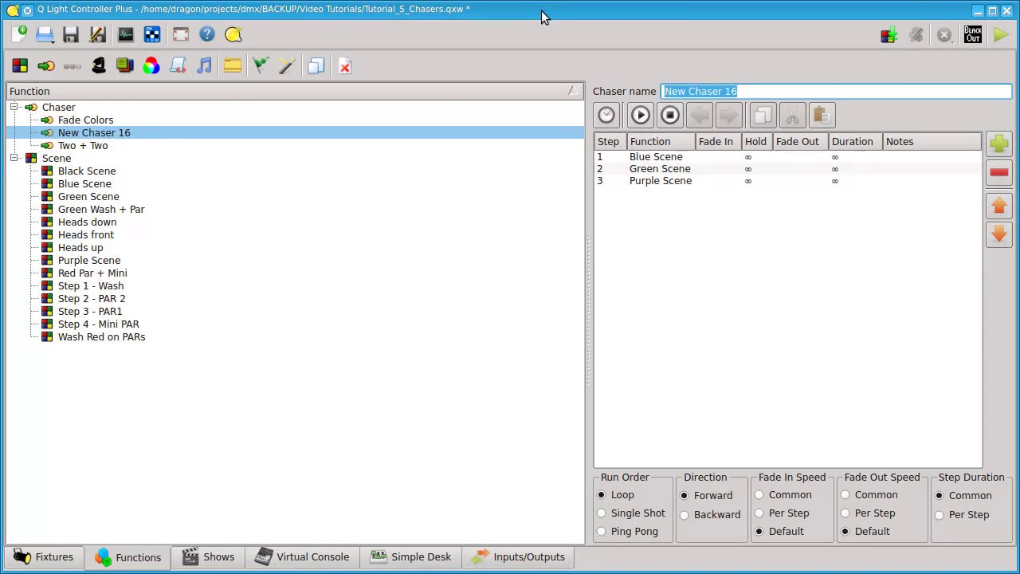
pyautogui.write('Infinite co')
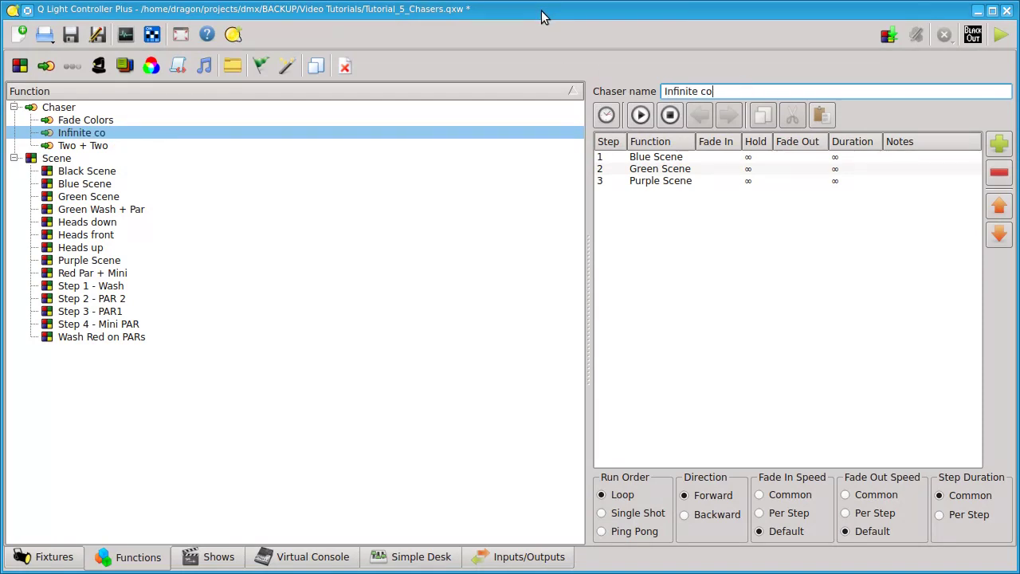
pyautogui.write('lors')
pyautogui.click(176, 447)
# Add a new button to the Virtual Console below the Heads up button and enlarge it
pyautogui.click(320, 564)
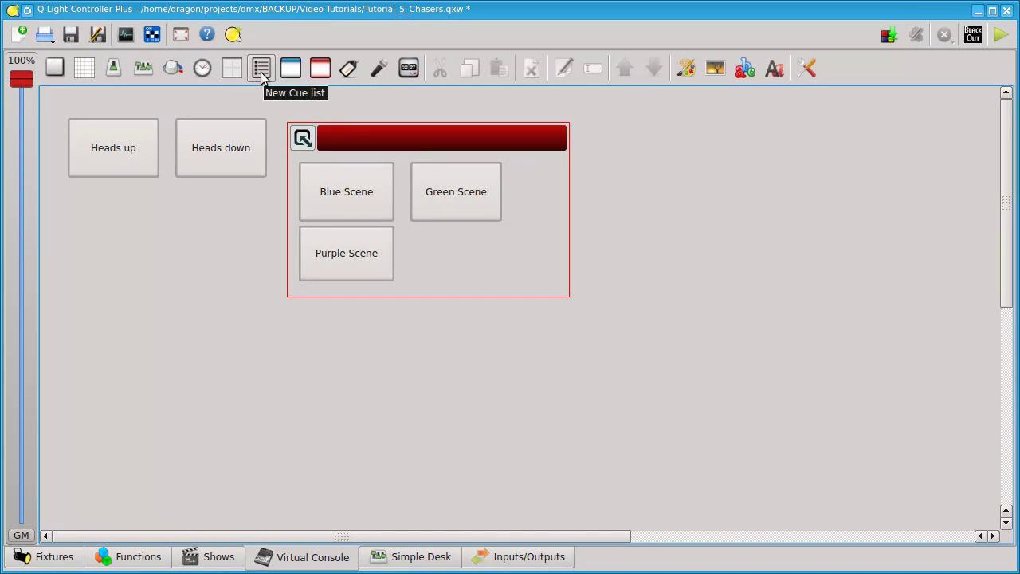
pyautogui.click(57, 71)
pyautogui.moveTo(192, 234); pyautogui.dragTo(170, 274)
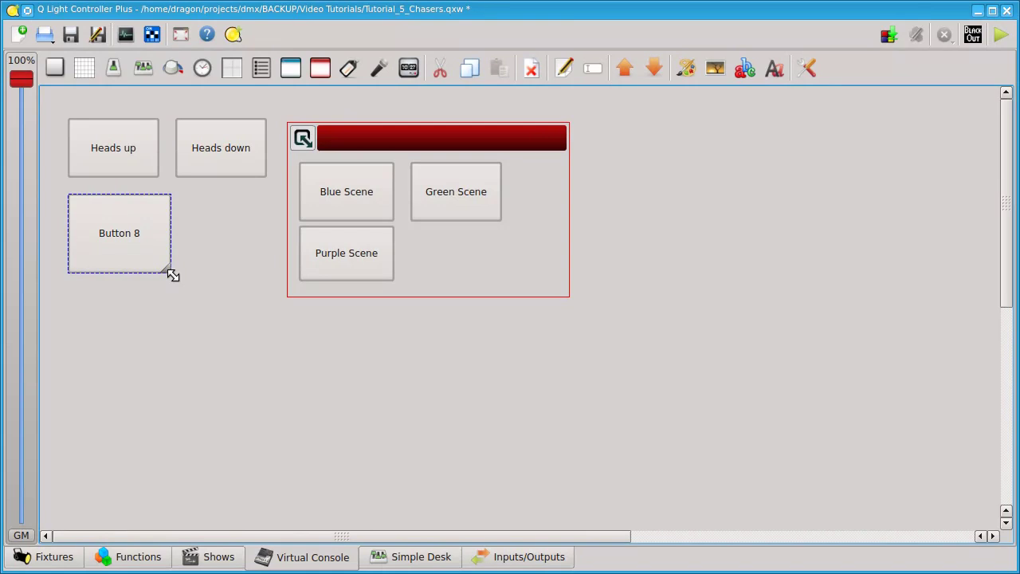
# Attach the Two + Two chaser to the new button as its function
pyautogui.doubleClick(141, 240)
pyautogui.click(512, 165)
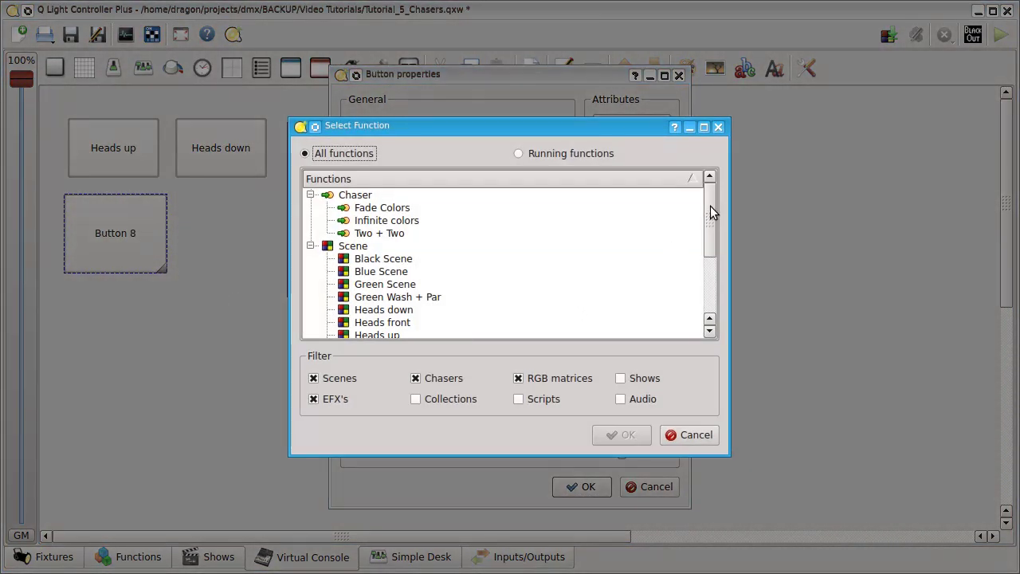
pyautogui.moveTo(710, 206); pyautogui.dragTo(728, 294)
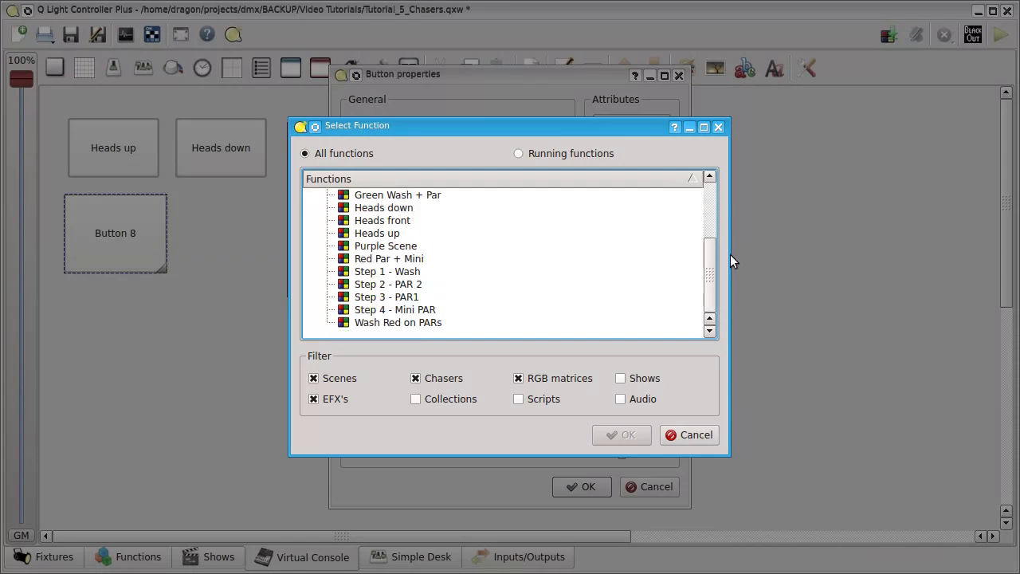
pyautogui.moveTo(730, 256); pyautogui.dragTo(679, 226)
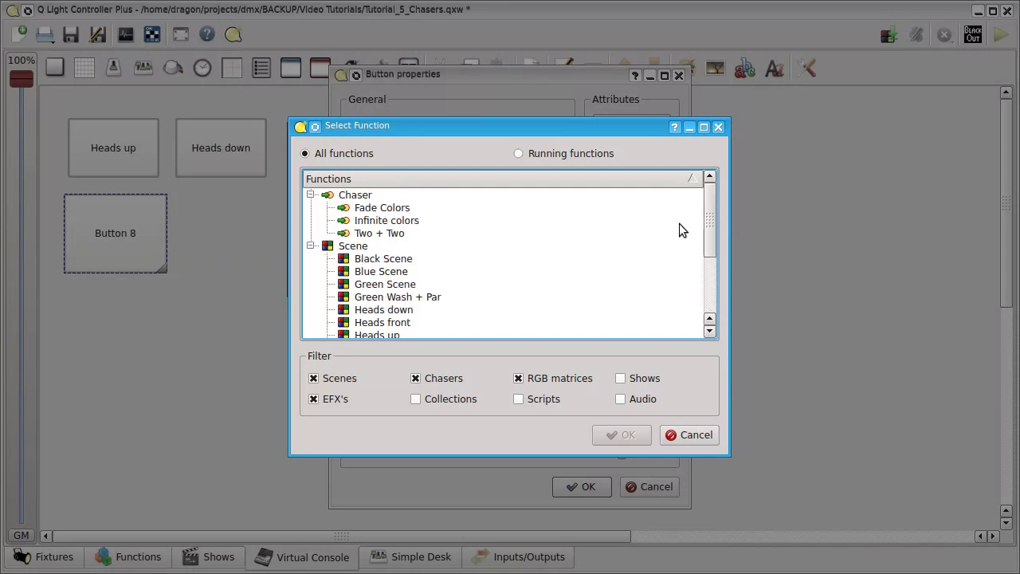
pyautogui.click(393, 233)
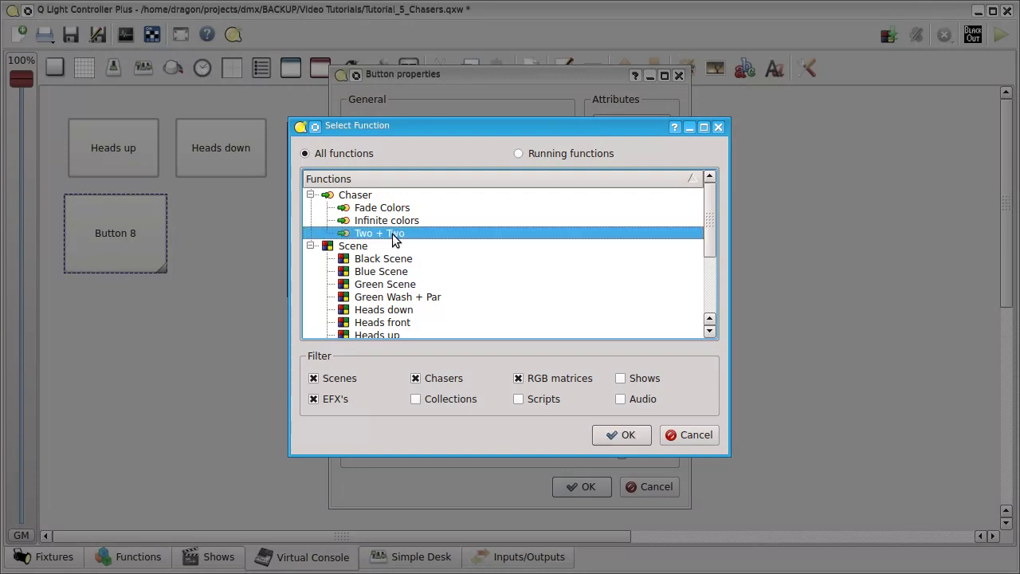
pyautogui.click(622, 435)
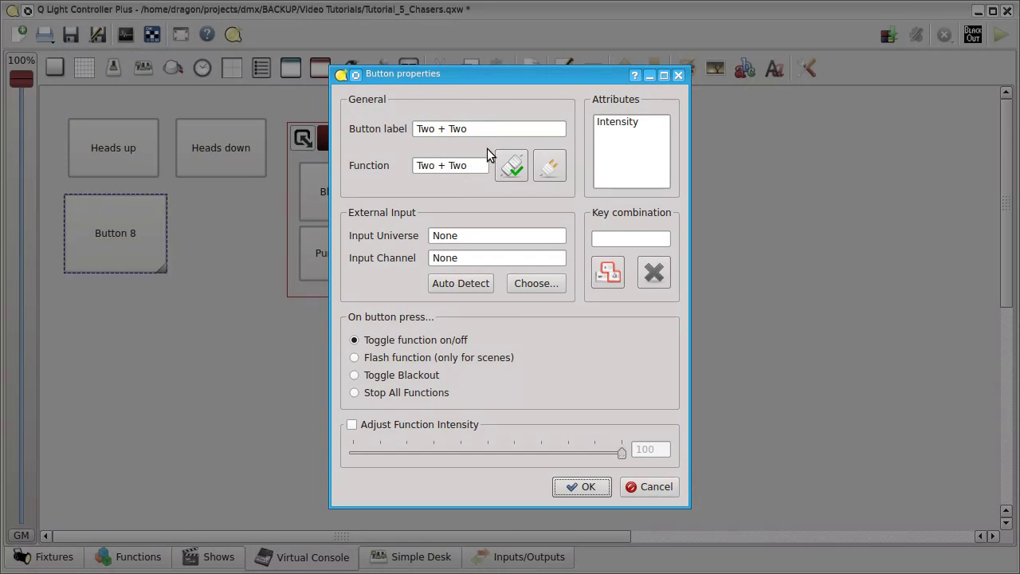
# Accept the new button's properties and start the Two + Two chaser from that button in operate mode
pyautogui.click(581, 486)
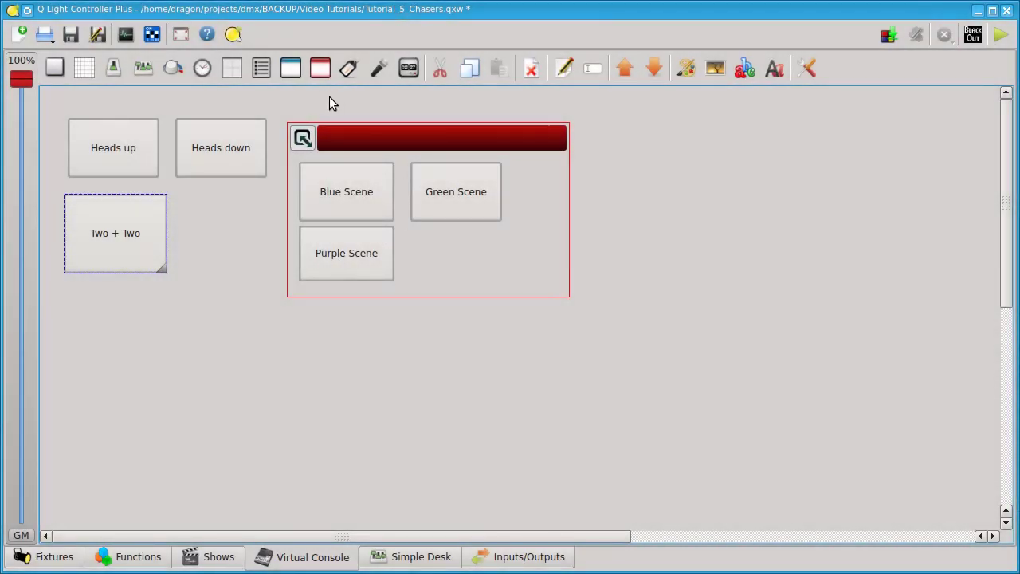
pyautogui.click(998, 36)
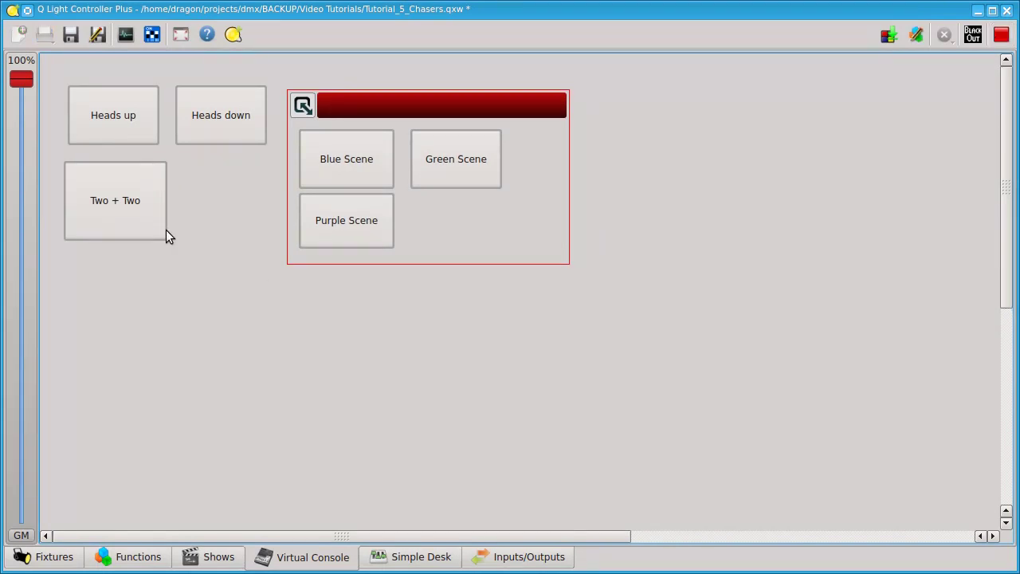
pyautogui.click(124, 204)
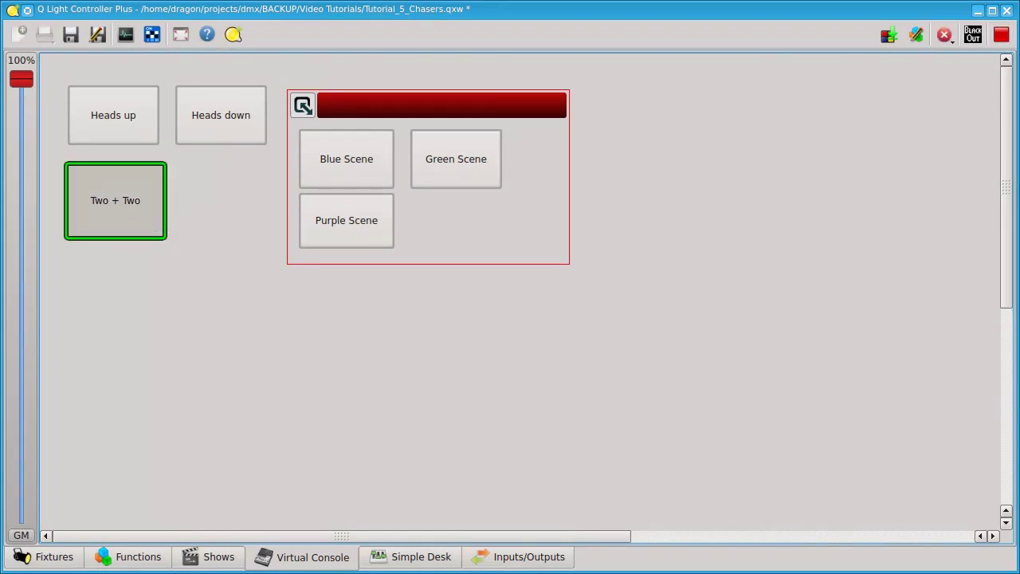
# Watch the running Two + Two chaser in the Fixture Monitor beside the console widgets, stop it, and close the monitor
pyautogui.hotkey('ctrl', 'm')
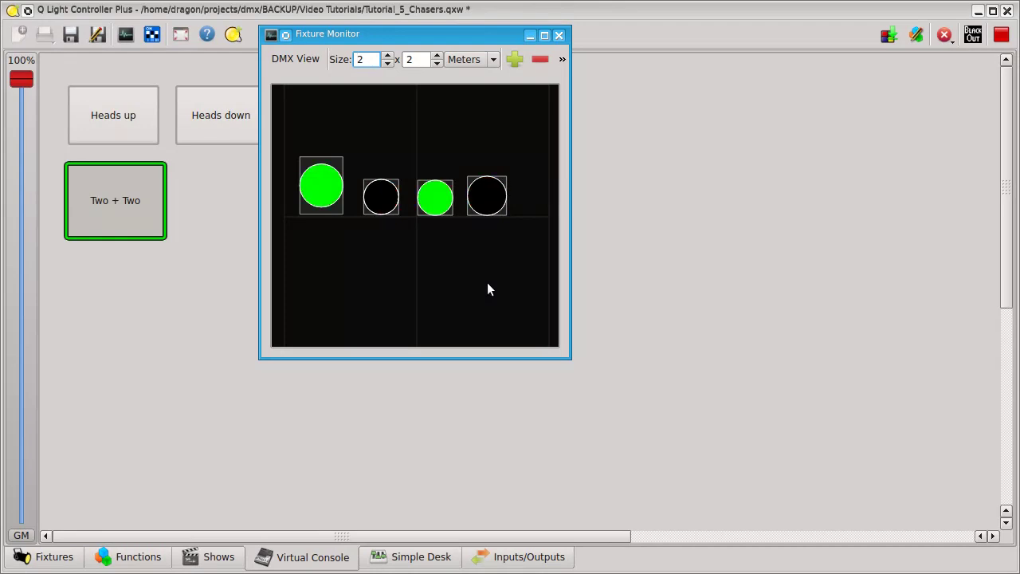
pyautogui.moveTo(419, 35); pyautogui.dragTo(771, 110)
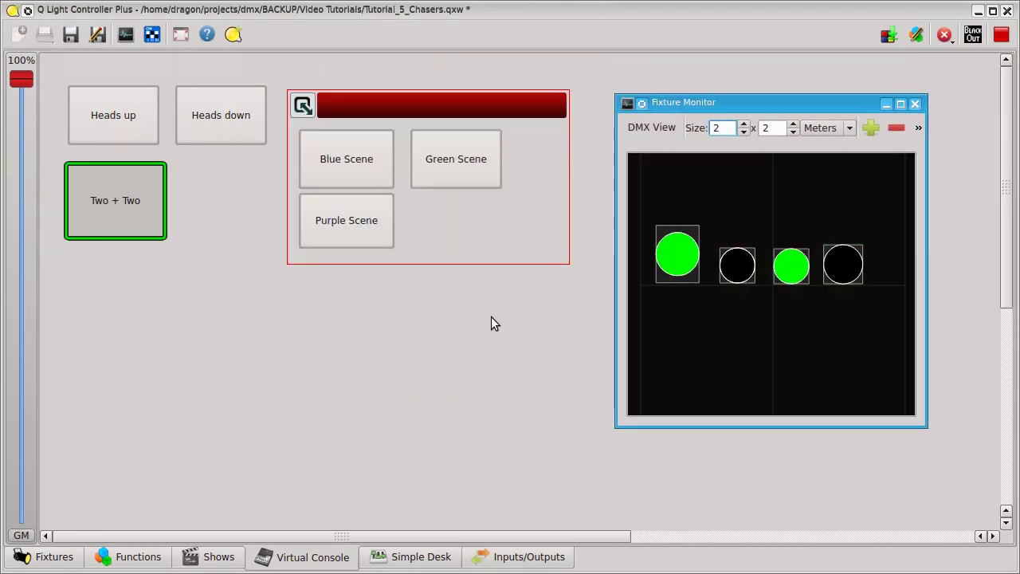
pyautogui.click(115, 209)
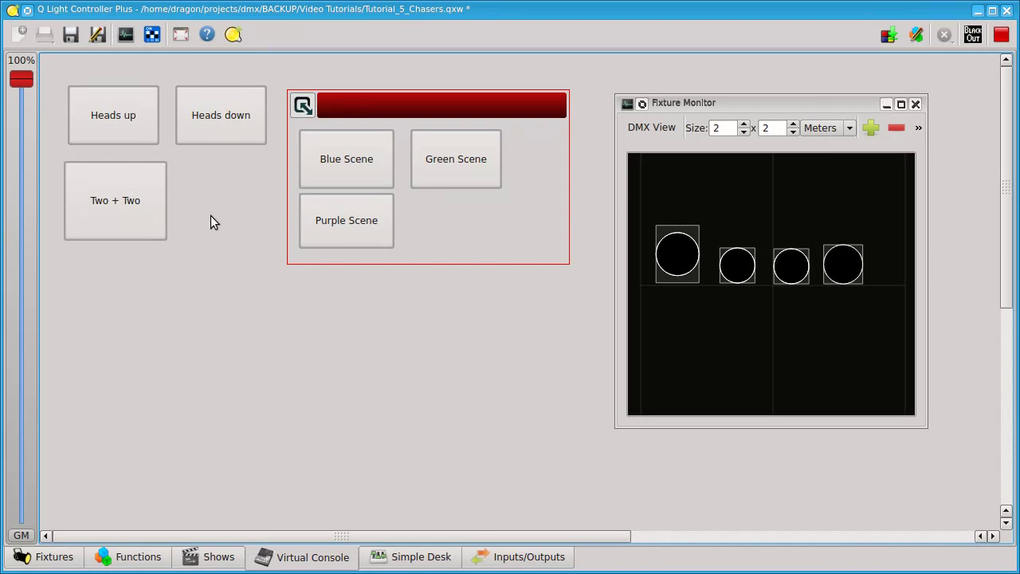
pyautogui.click(916, 105)
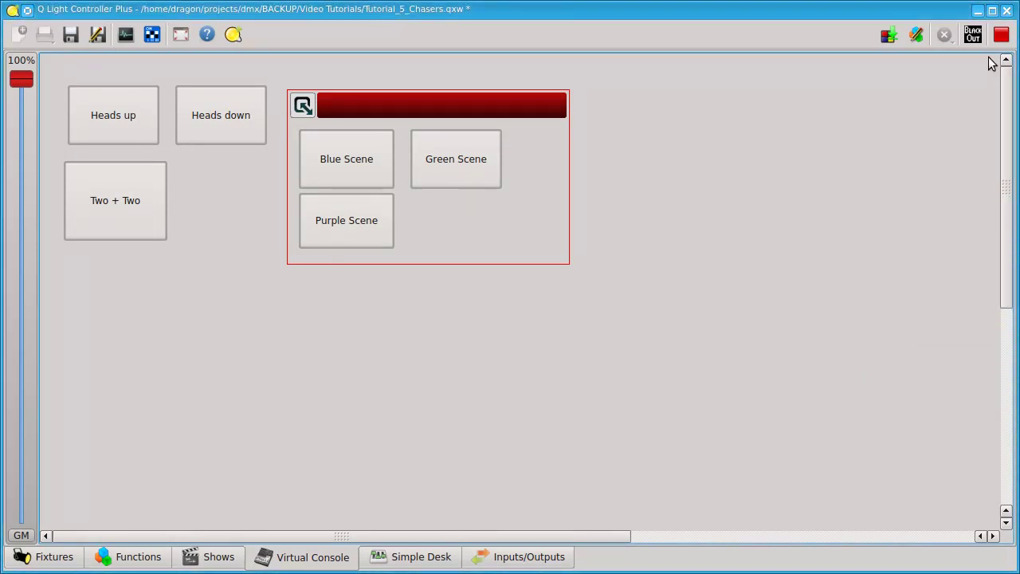
# Return to design mode and align and shrink the Two + Two button to match the width of the Heads up button
pyautogui.click(1002, 34)
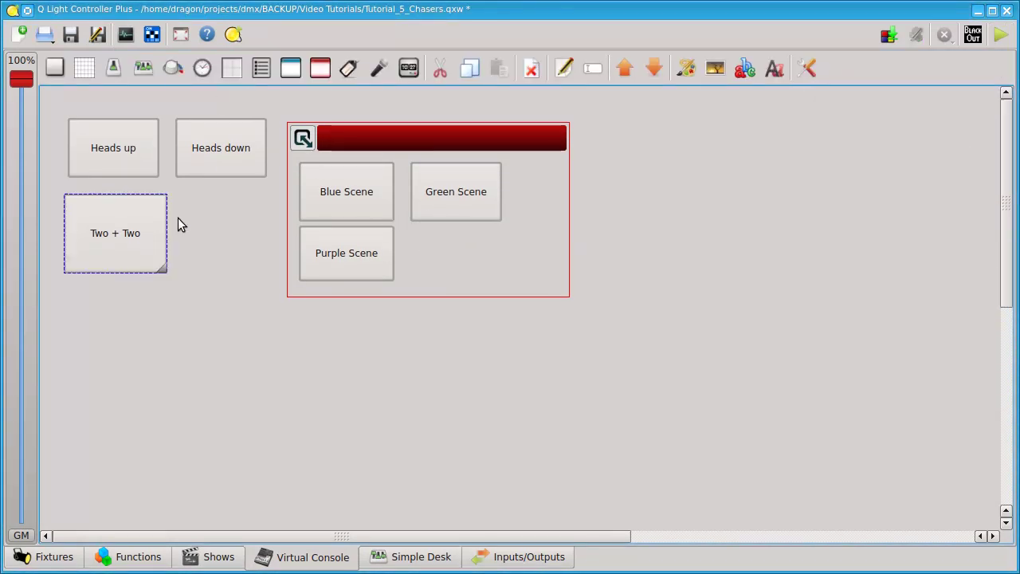
pyautogui.moveTo(146, 230); pyautogui.dragTo(149, 230)
pyautogui.moveTo(168, 271)
pyautogui.mouseDown()
pyautogui.moveTo(154, 252)
pyautogui.moveTo(161, 260)
pyautogui.mouseUp()
pyautogui.click(222, 251)
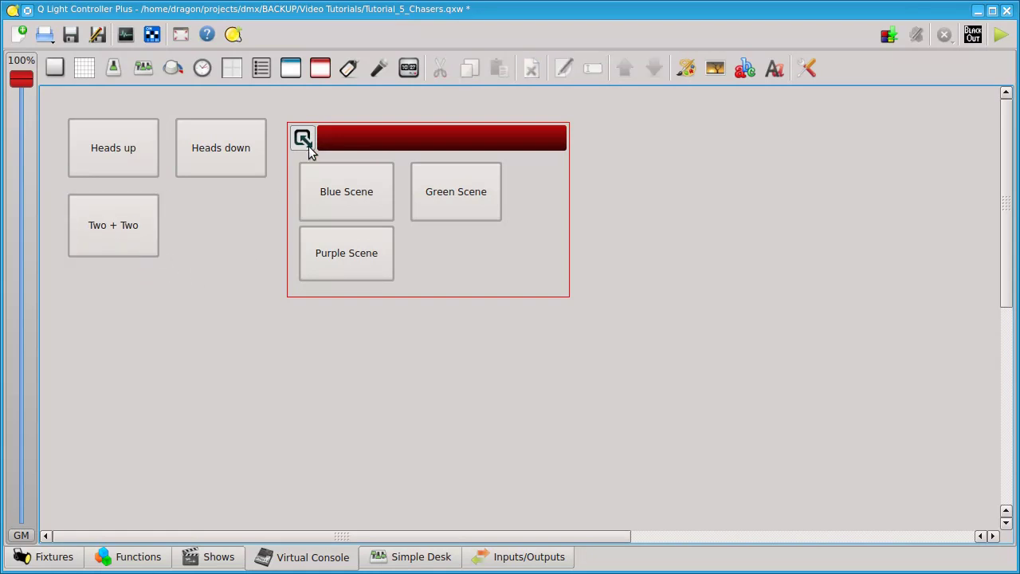
# Add a cue list to the Virtual Console and place it beside the red frame of scene buttons
pyautogui.click(263, 70)
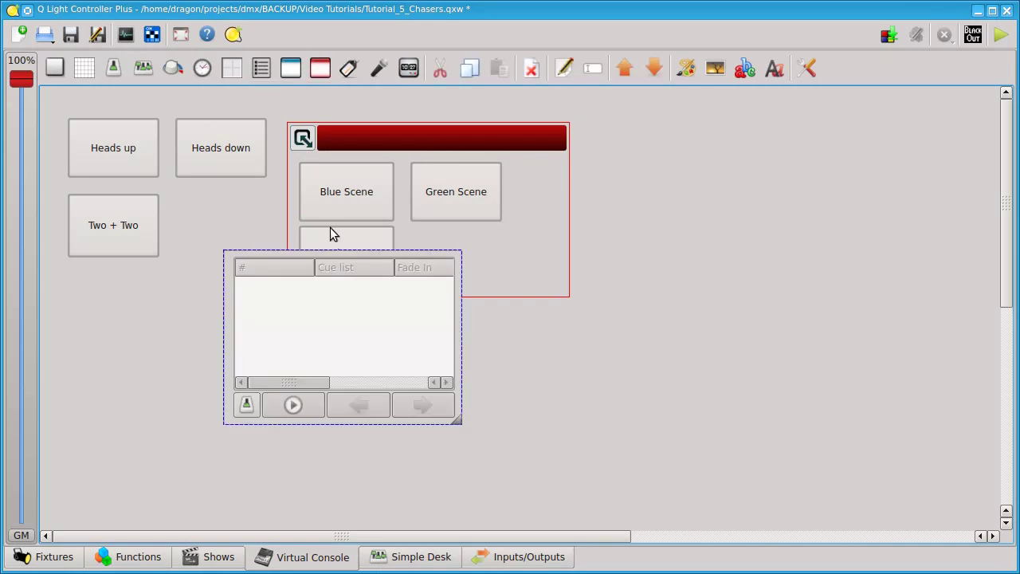
pyautogui.moveTo(324, 292); pyautogui.dragTo(680, 174)
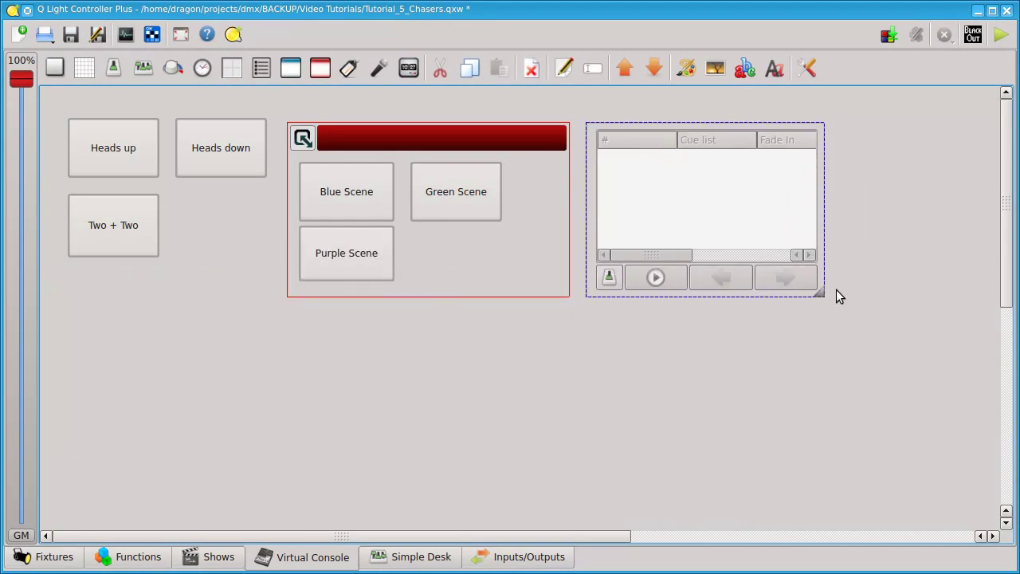
pyautogui.doubleClick(745, 200)
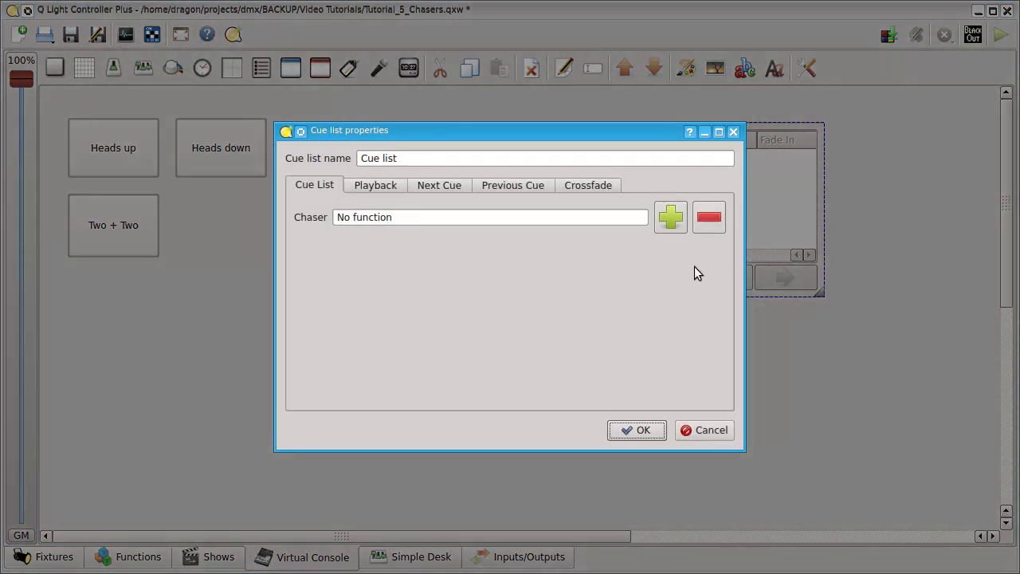
pyautogui.click(733, 133)
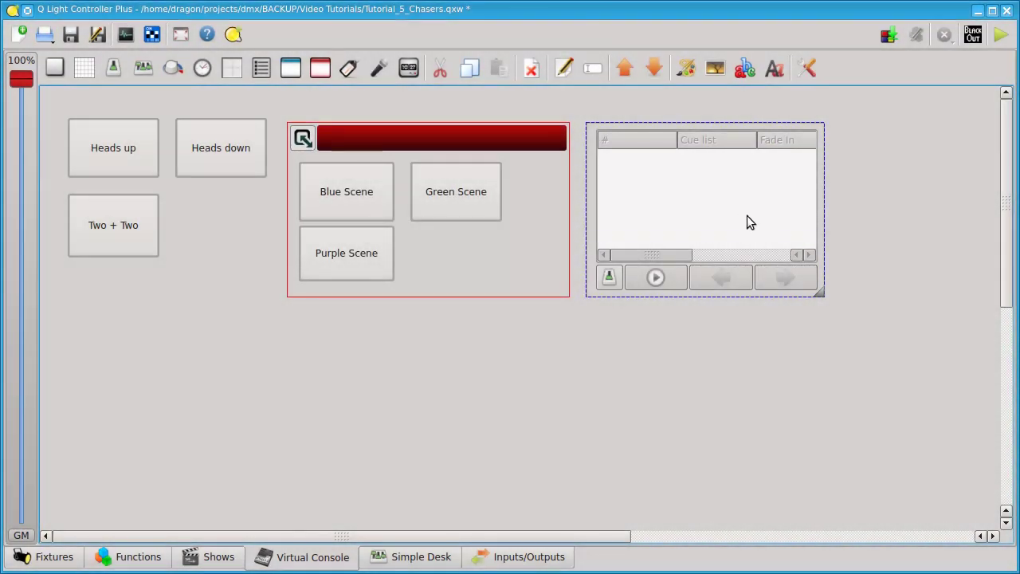
# Select the Infinite colors chaser as the cue list's chaser in its properties
pyautogui.doubleClick(747, 216)
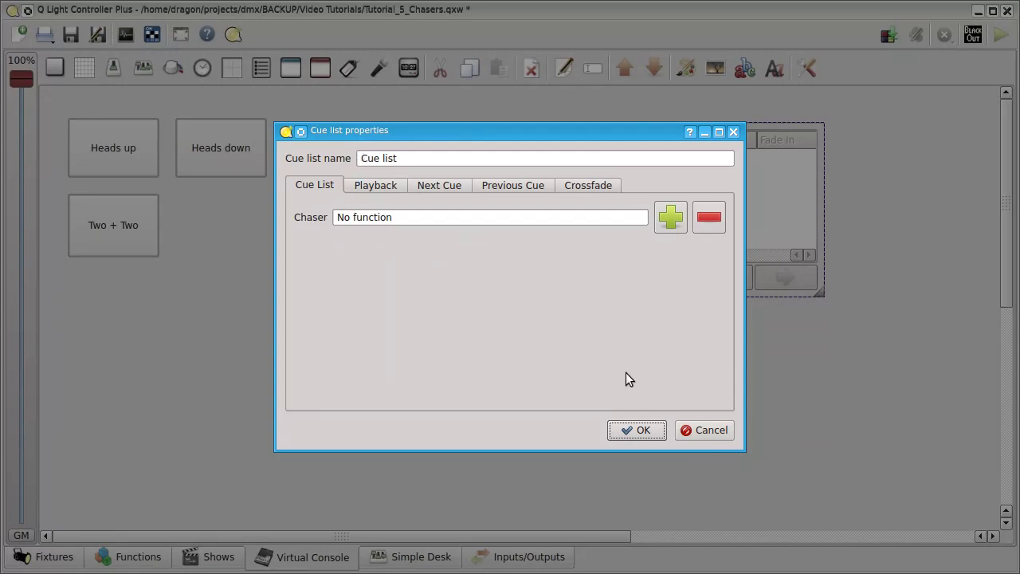
pyautogui.click(674, 229)
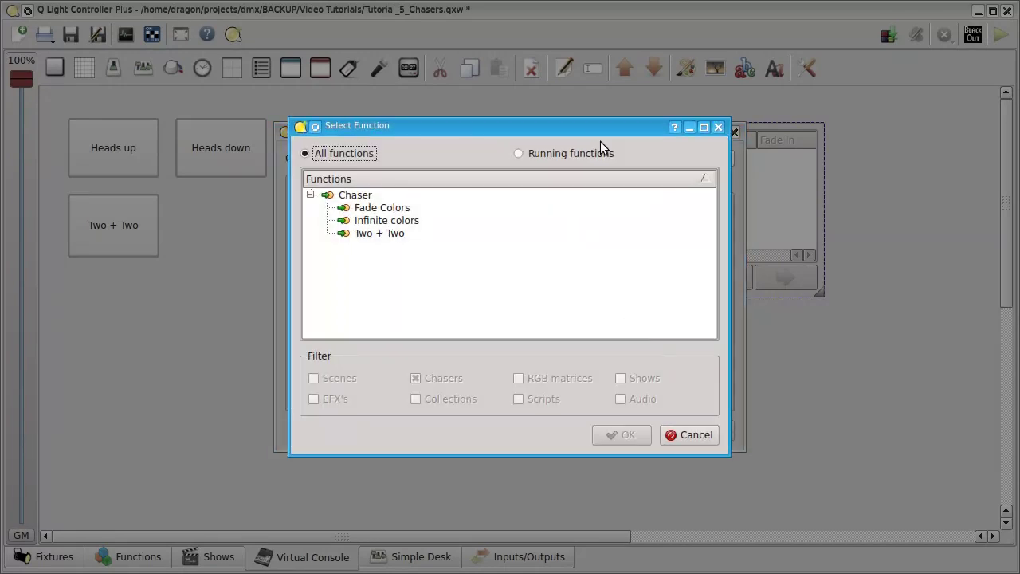
pyautogui.moveTo(600, 144); pyautogui.dragTo(565, 140)
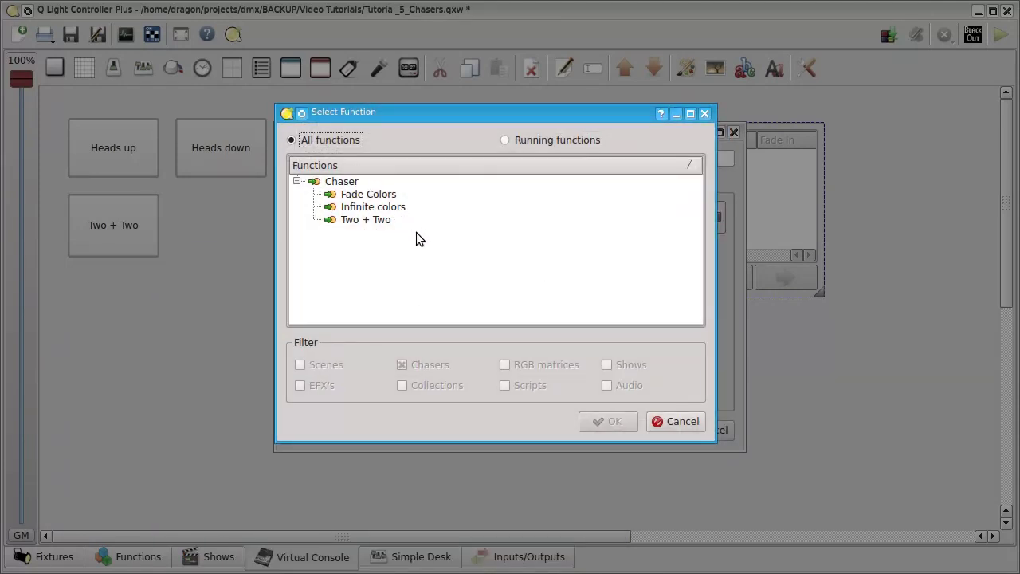
pyautogui.click(400, 209)
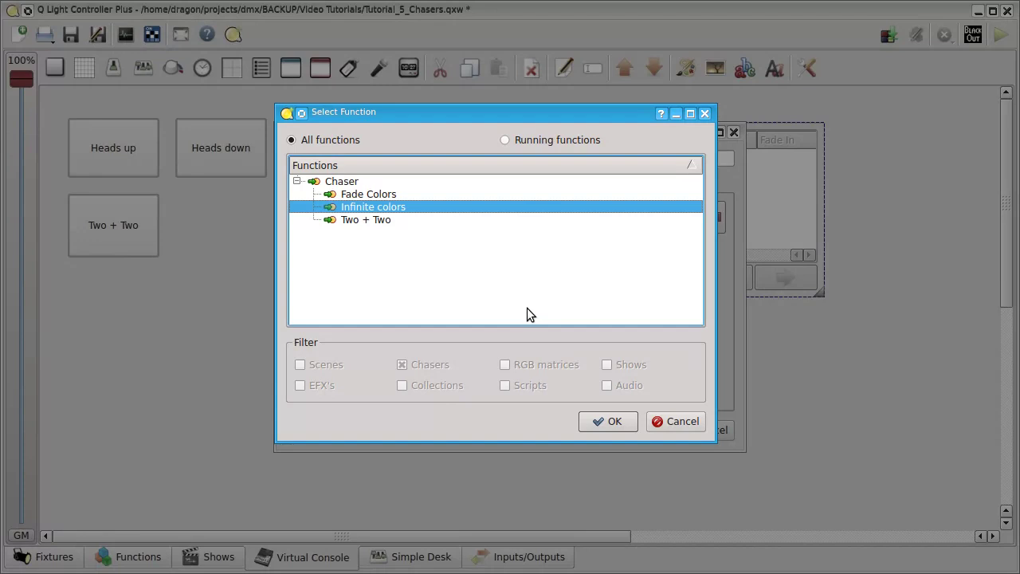
pyautogui.click(615, 422)
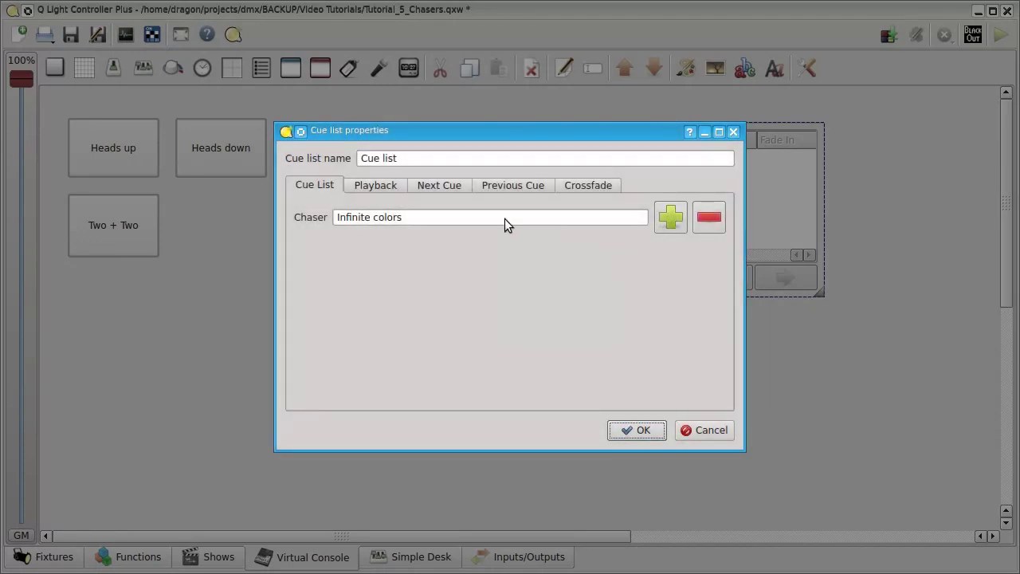
# Examine the cue list's key combination and external input settings for playback, next cue, previous cue and crossfade
pyautogui.click(388, 184)
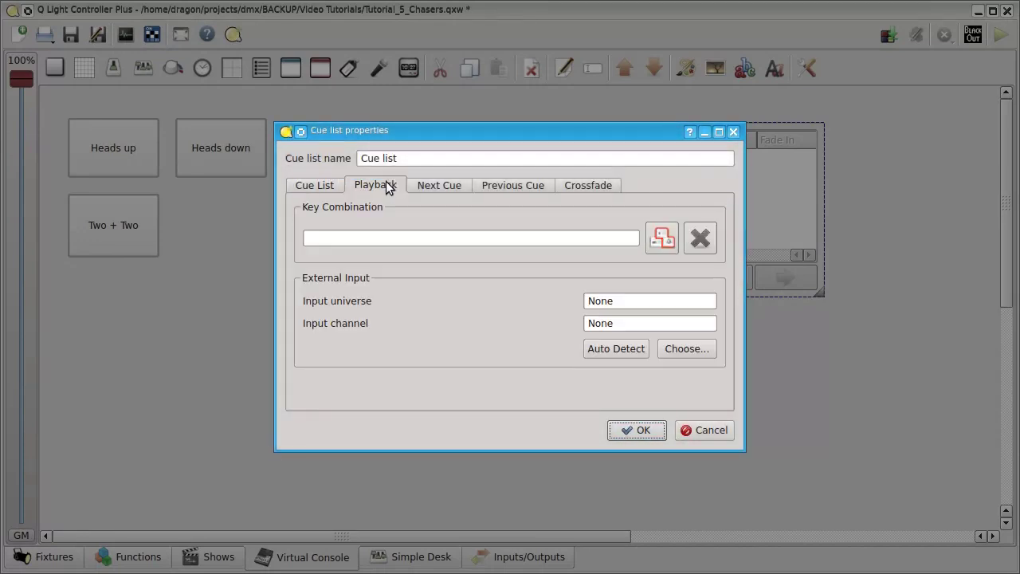
pyautogui.click(431, 186)
pyautogui.click(516, 186)
pyautogui.click(588, 187)
pyautogui.click(503, 186)
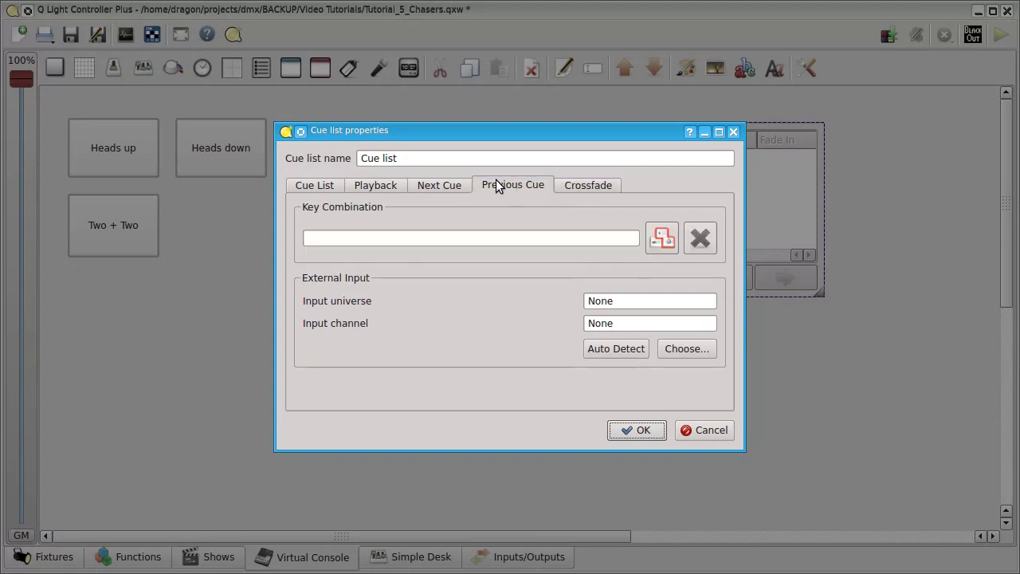
pyautogui.click(439, 185)
pyautogui.click(390, 185)
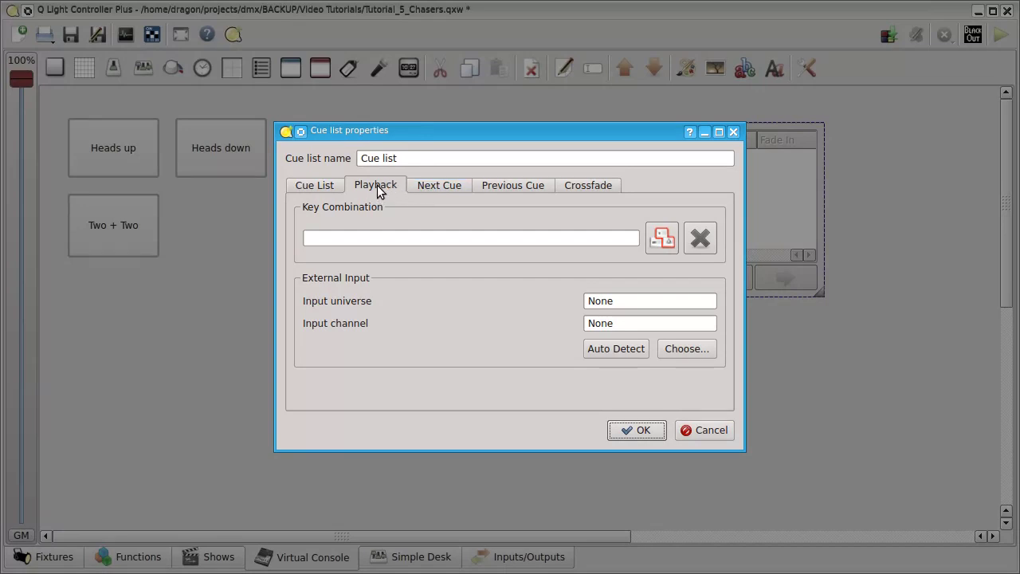
pyautogui.click(434, 189)
pyautogui.click(505, 185)
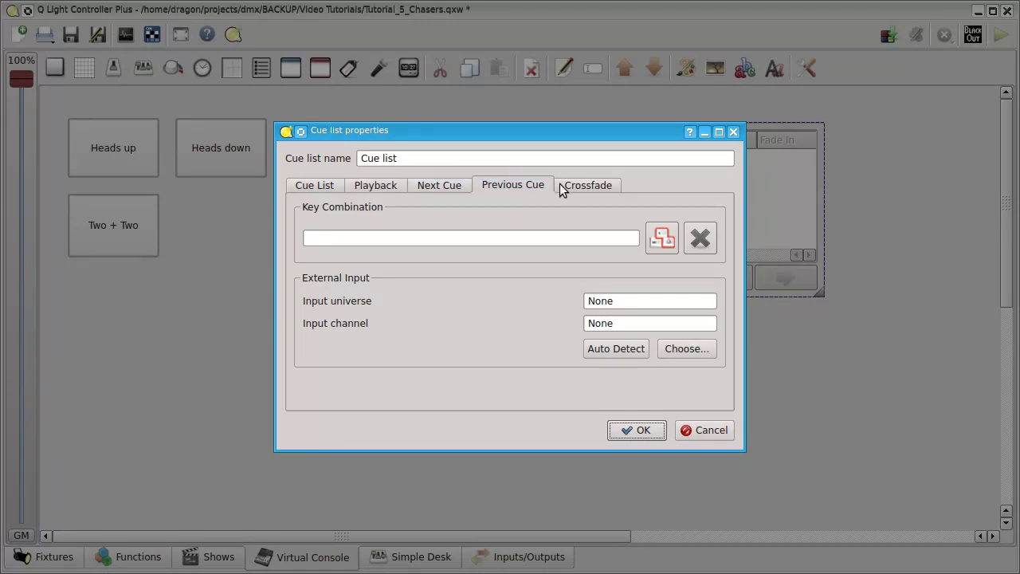
pyautogui.click(587, 188)
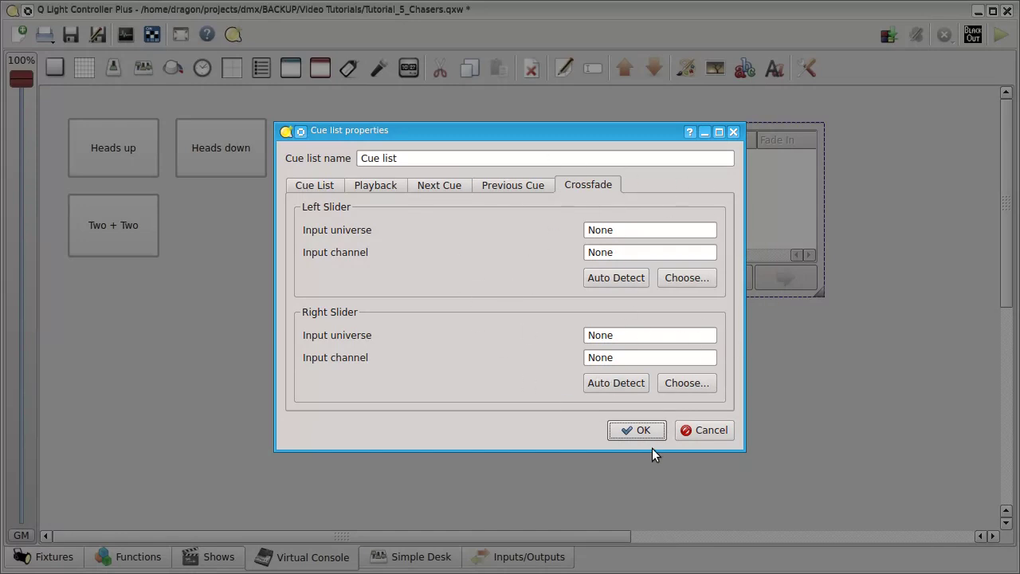
pyautogui.click(327, 186)
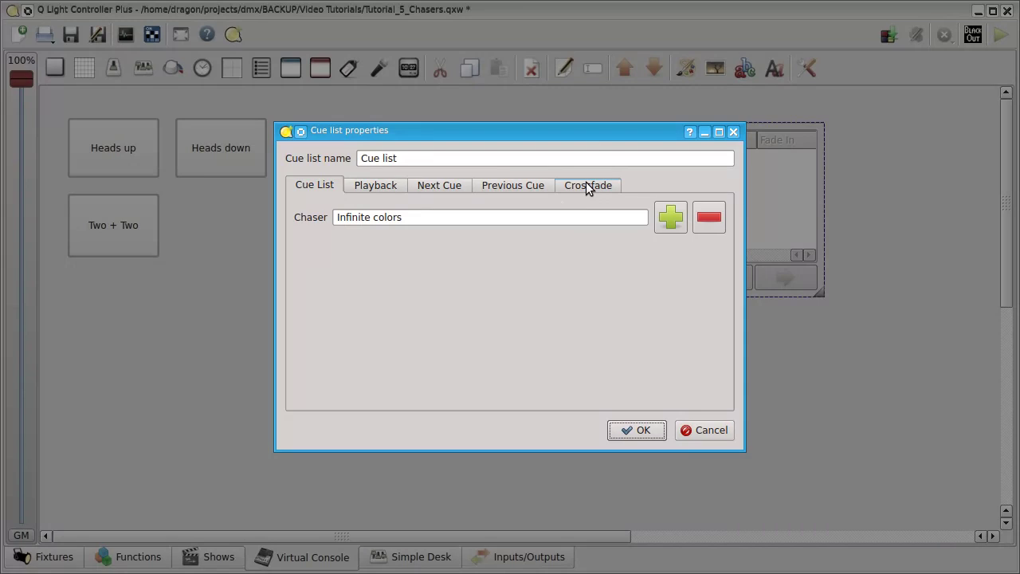
pyautogui.click(587, 186)
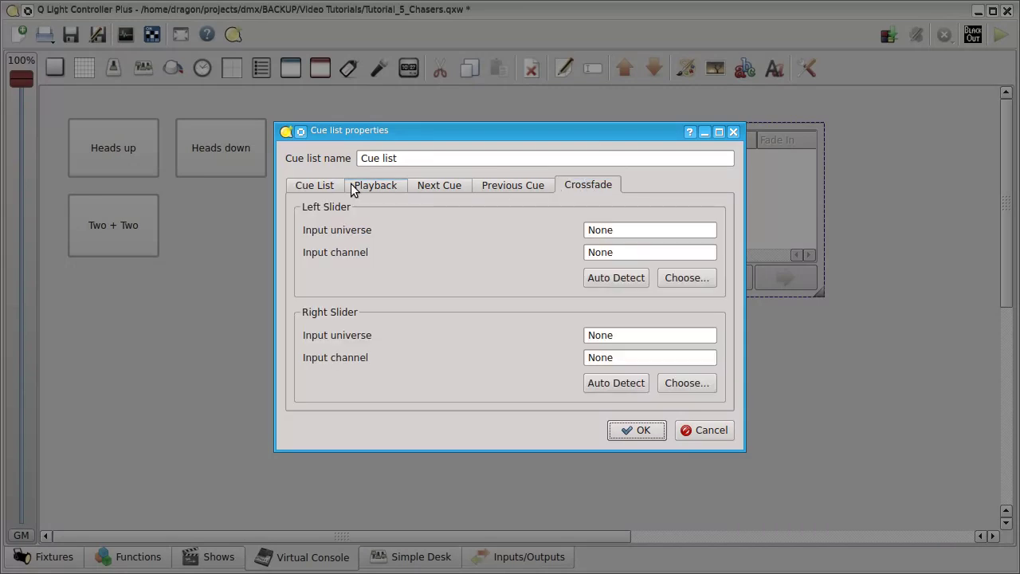
pyautogui.click(326, 186)
# Apply the cue list properties and widen the cue list so all columns through Notes fit
pyautogui.click(643, 434)
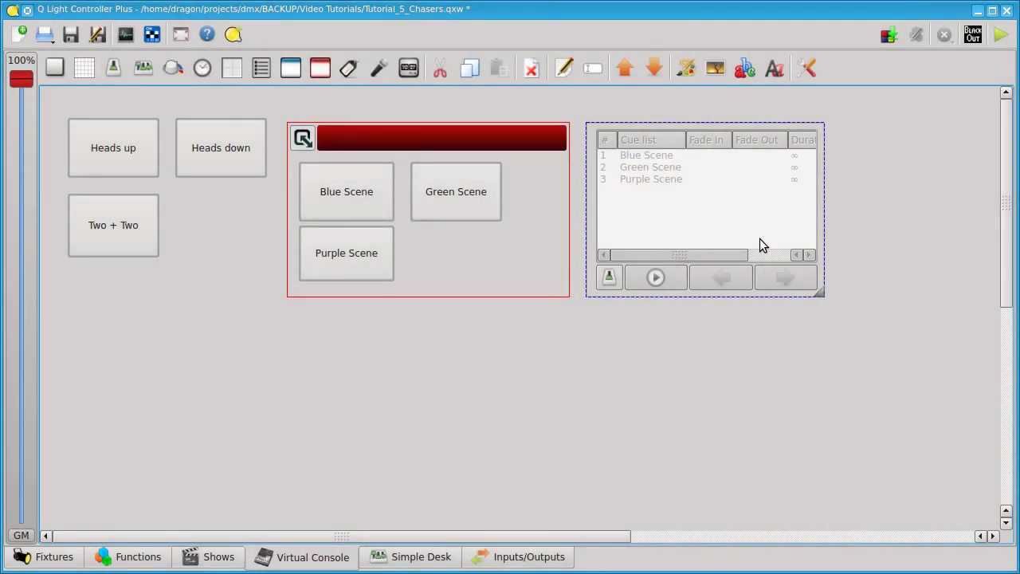
pyautogui.moveTo(822, 294); pyautogui.dragTo(900, 301)
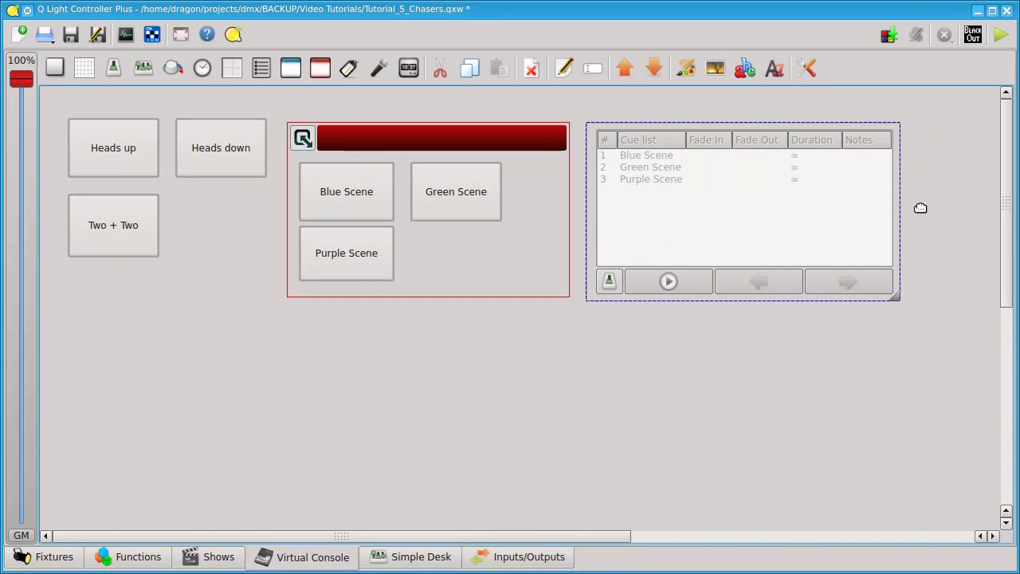
pyautogui.click(881, 382)
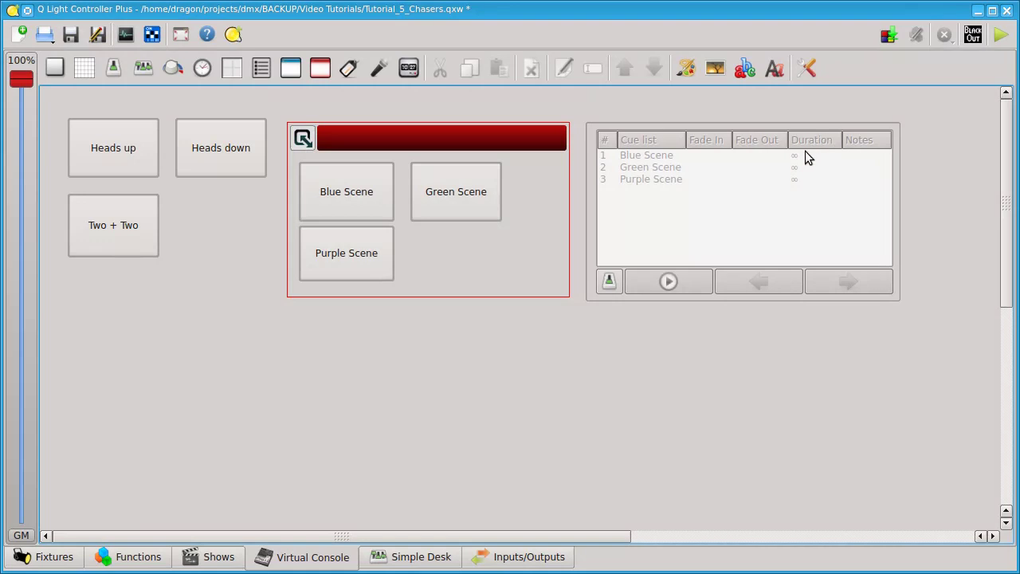
# Start cue list playback in operate mode with the Fixture Monitor open beside the cue list
pyautogui.click(1002, 34)
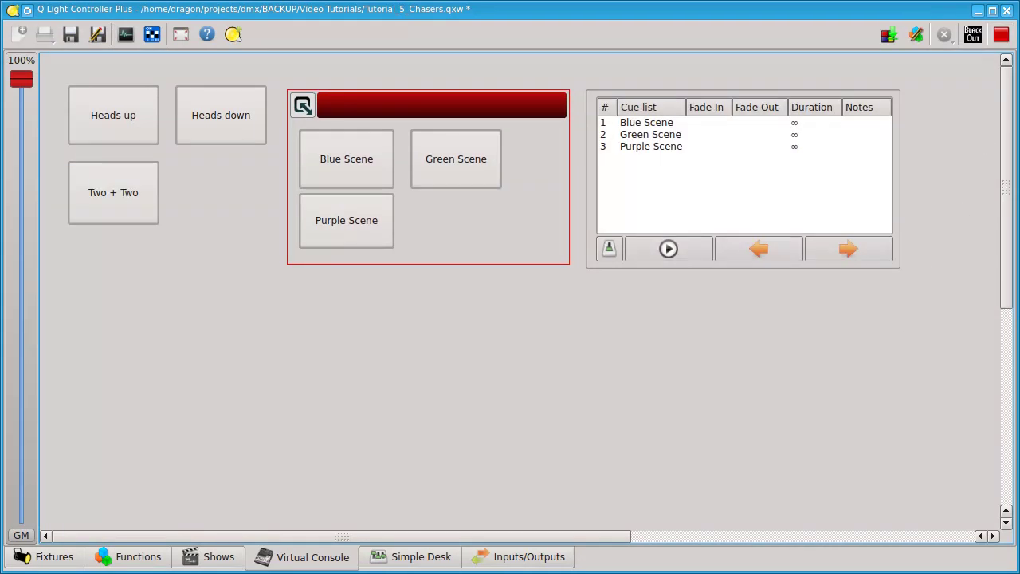
pyautogui.hotkey('ctrl', 'm')
pyautogui.moveTo(722, 107); pyautogui.dragTo(292, 187)
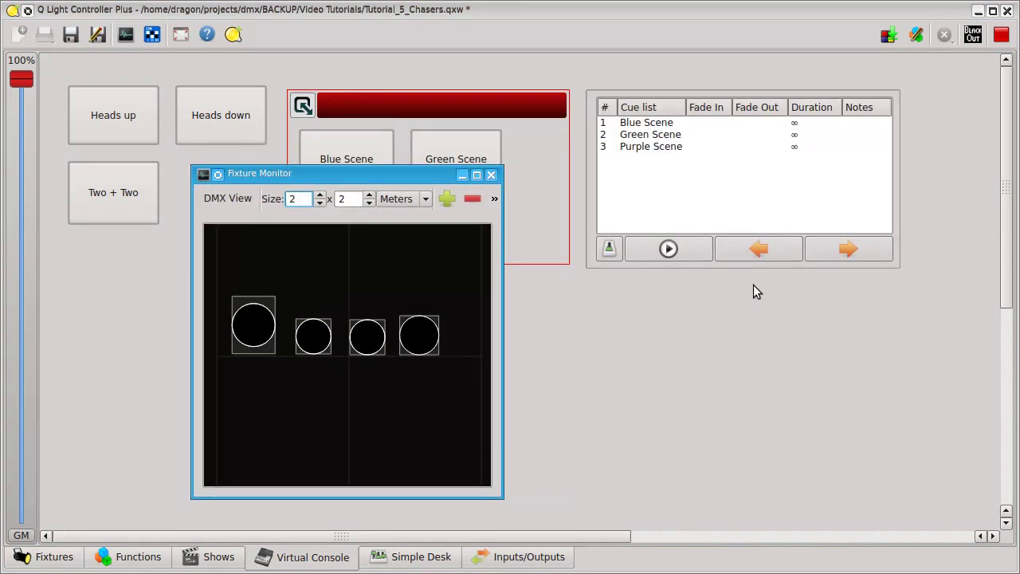
pyautogui.click(670, 249)
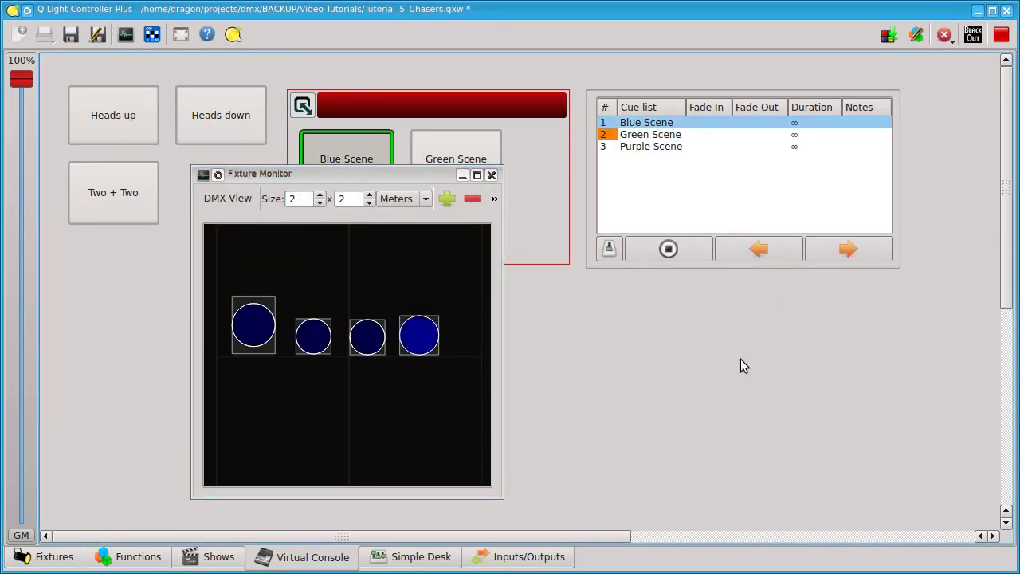
# Move the Fixture Monitor below the Blue and Green Scene buttons and advance the cue list to Green Scene and on to Purple Scene
pyautogui.moveTo(400, 179); pyautogui.dragTo(433, 234)
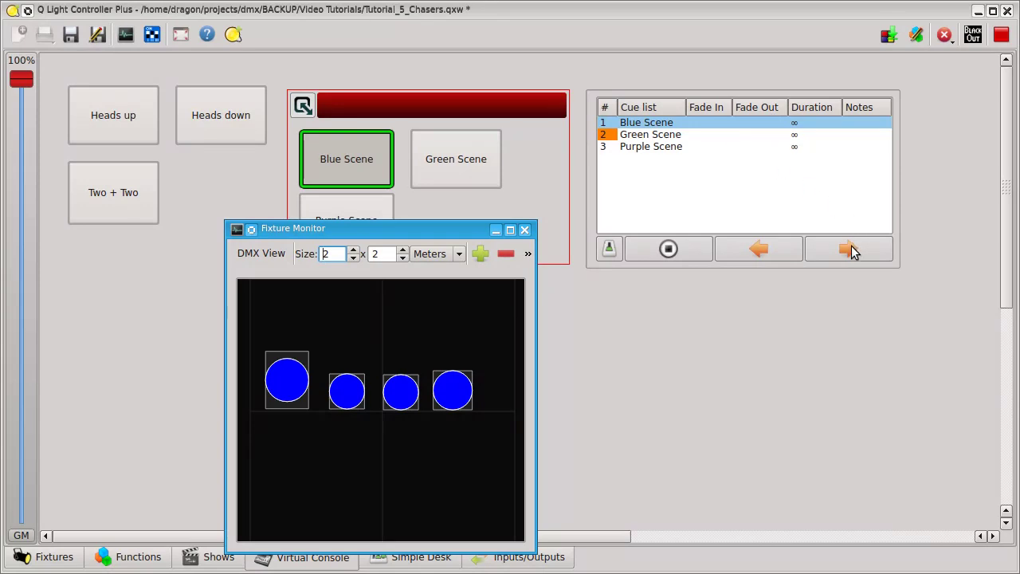
pyautogui.click(829, 12)
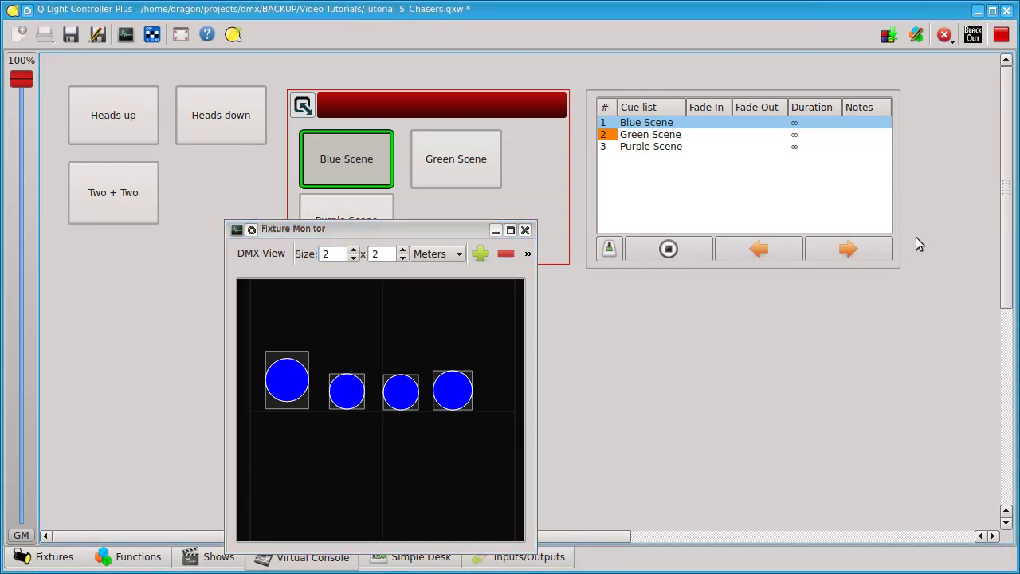
pyautogui.click(855, 251)
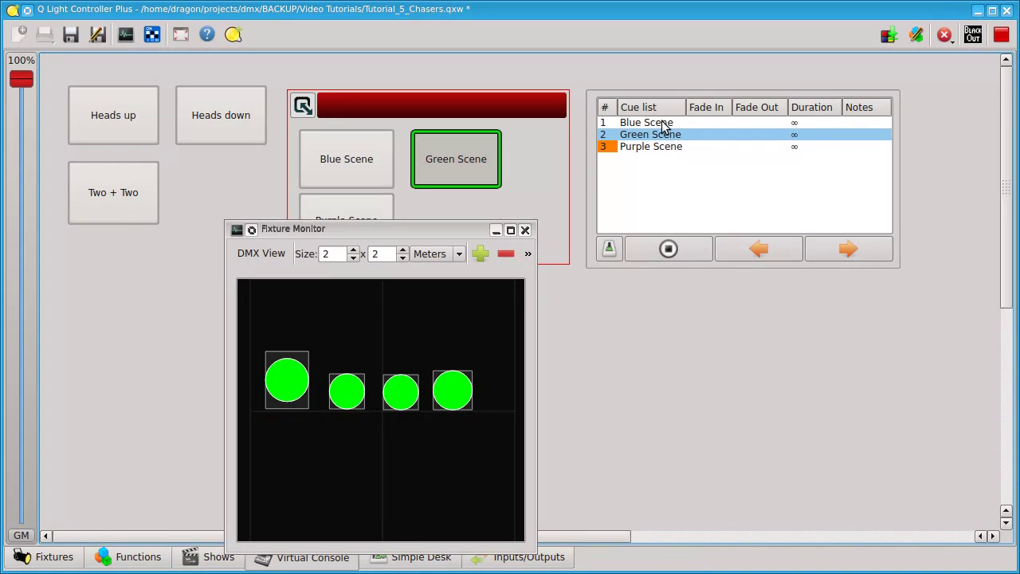
pyautogui.click(849, 249)
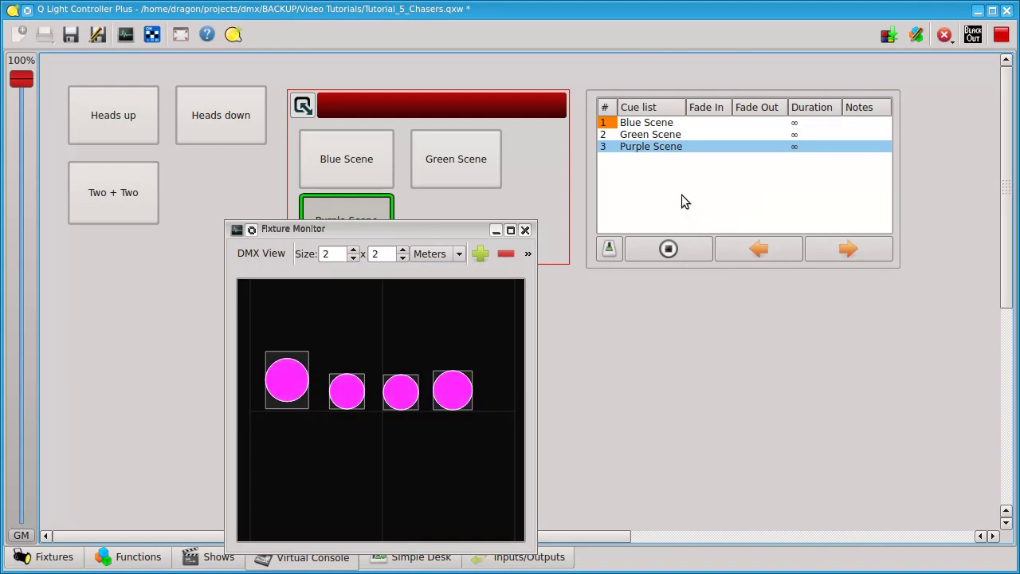
# Jump the cue list to Green Scene, move the Fixture Monitor clear of it, and advance to Purple Scene
pyautogui.doubleClick(655, 134)
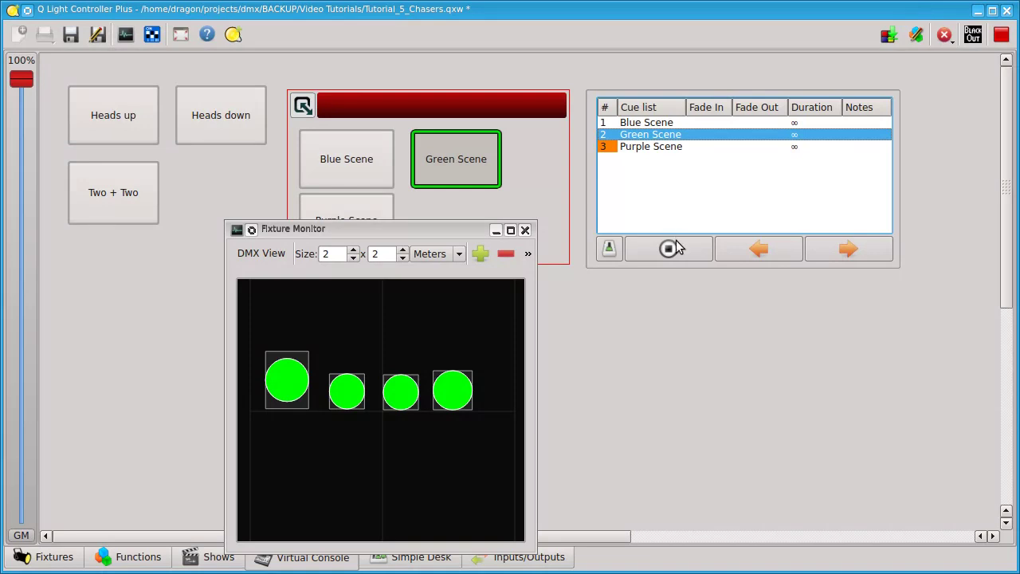
pyautogui.moveTo(414, 239); pyautogui.dragTo(384, 181)
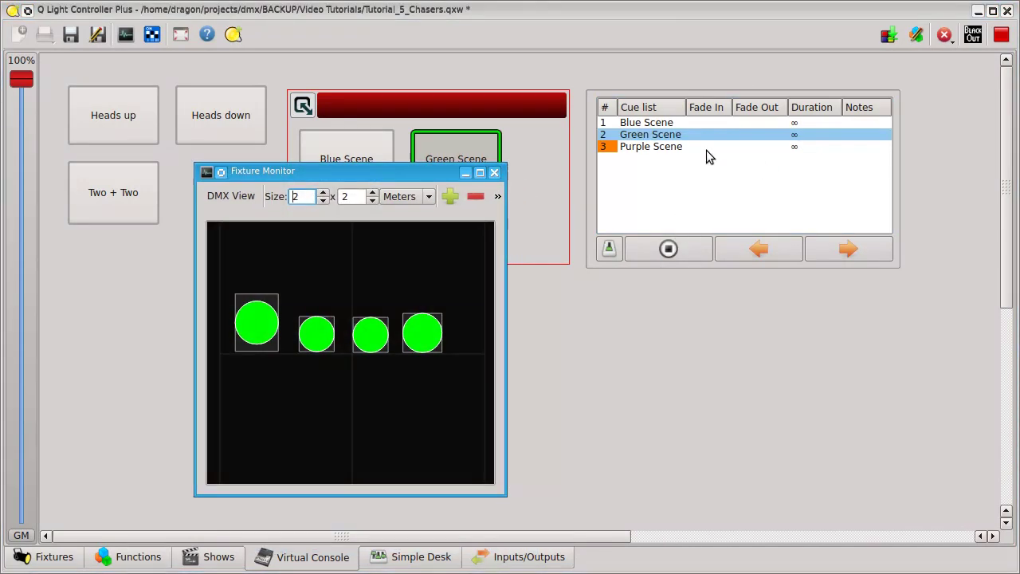
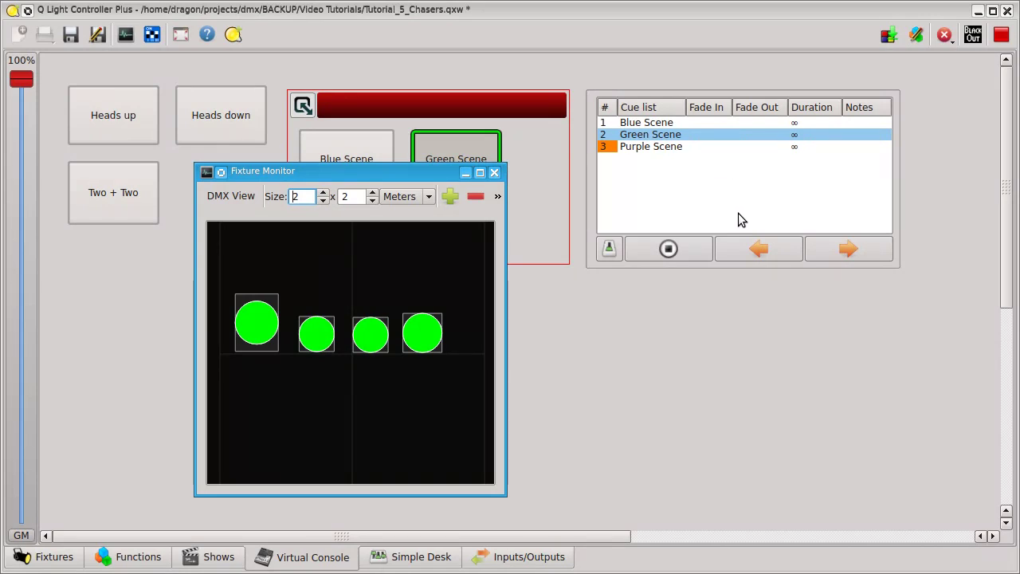
pyautogui.click(838, 243)
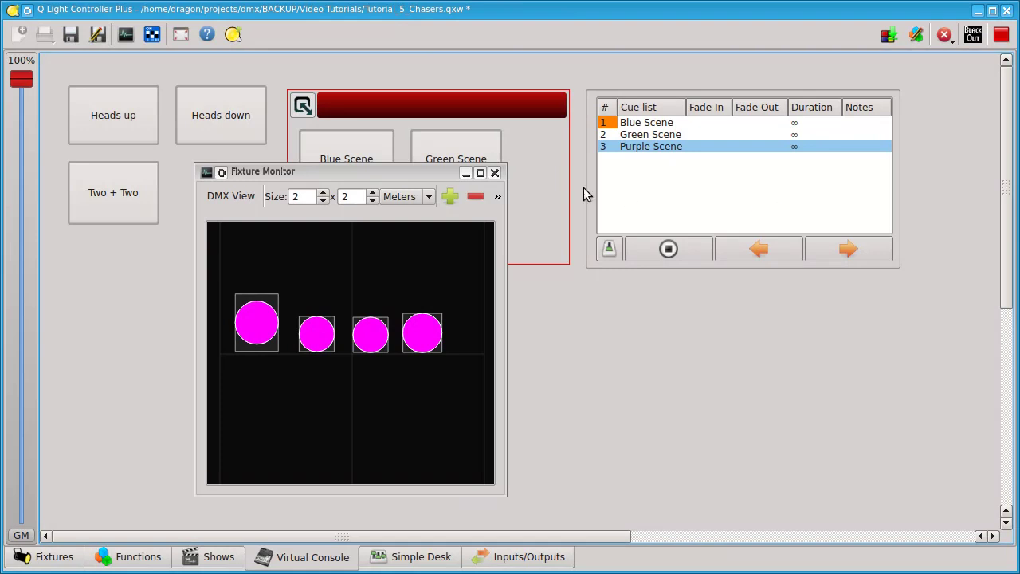
pyautogui.moveTo(425, 174); pyautogui.dragTo(416, 170)
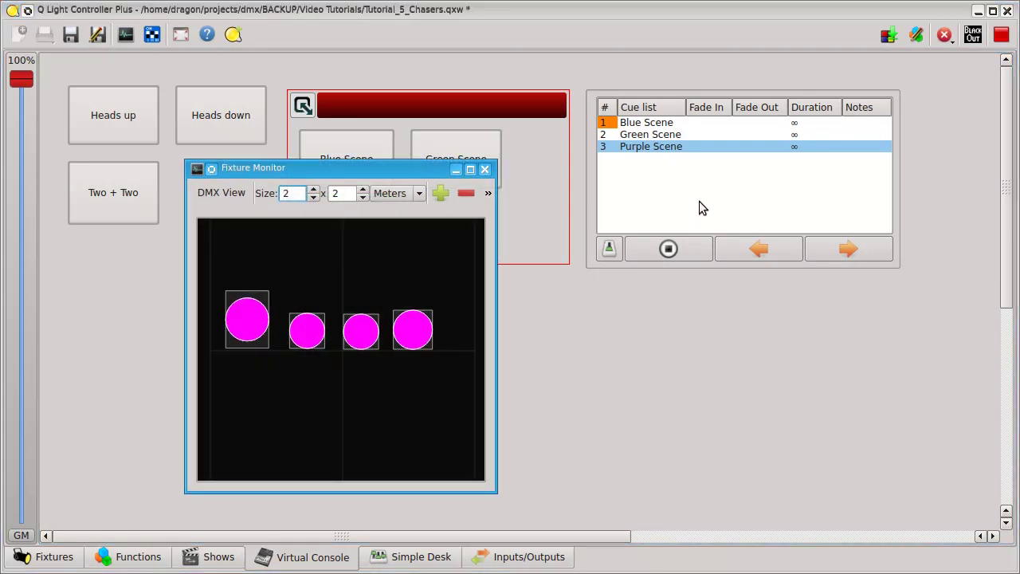
# Stop cue list playback, close the Fixture Monitor, and return to design mode
pyautogui.click(675, 248)
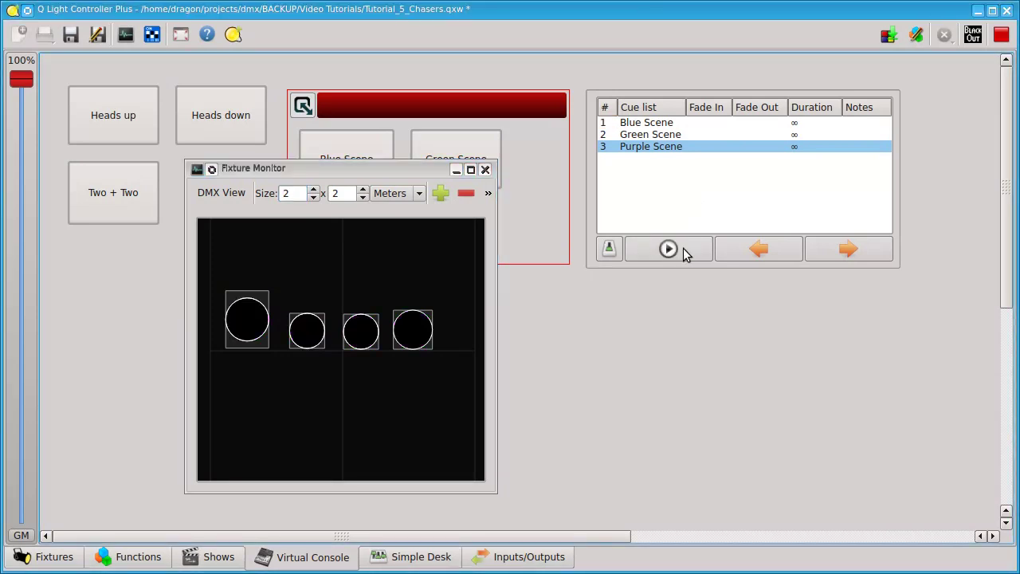
pyautogui.click(486, 170)
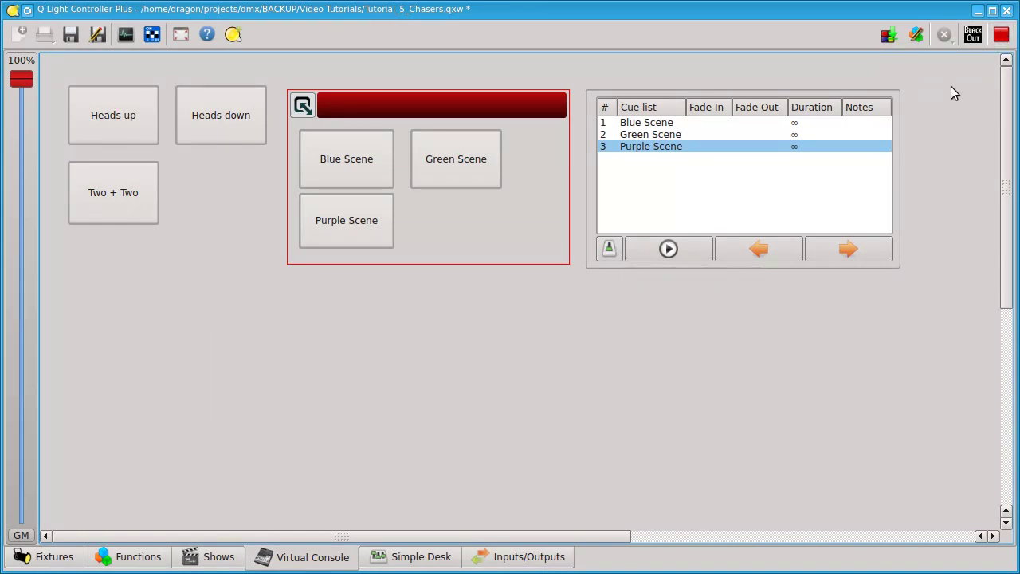
pyautogui.click(1001, 35)
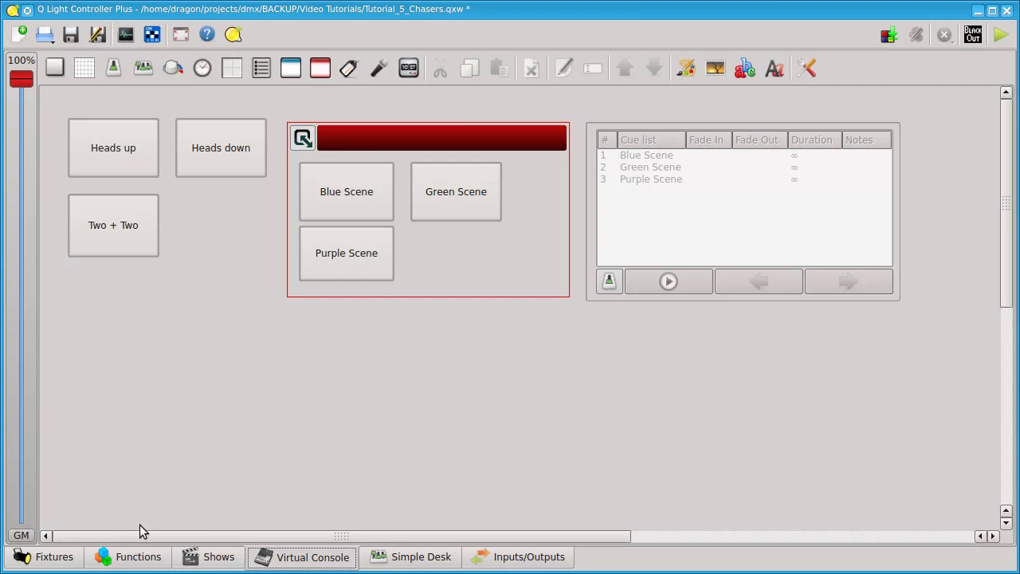
# Duplicate the Infinite colors chaser in the functions list and select the copy
pyautogui.click(49, 558)
pyautogui.click(120, 558)
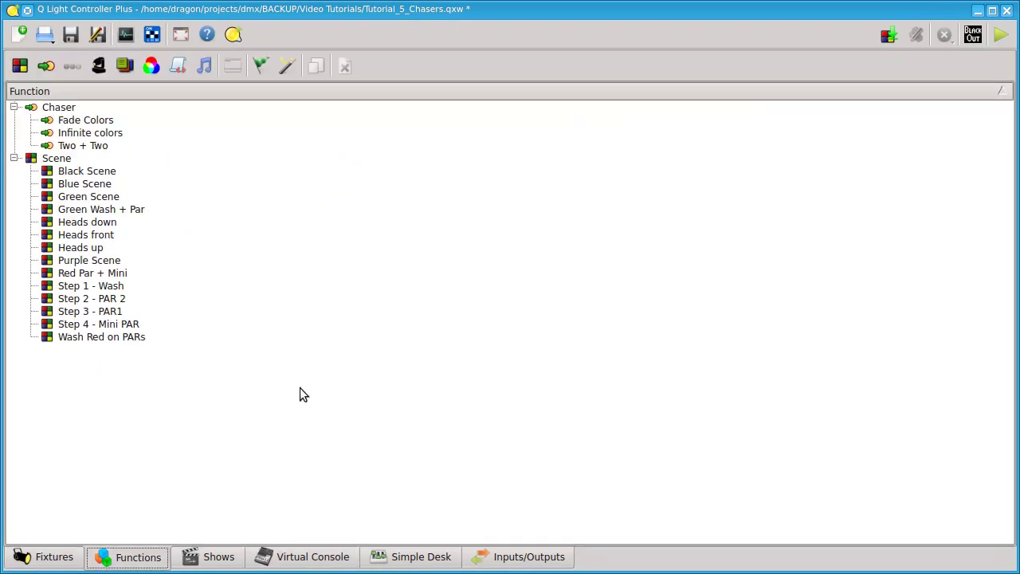
pyautogui.click(97, 120)
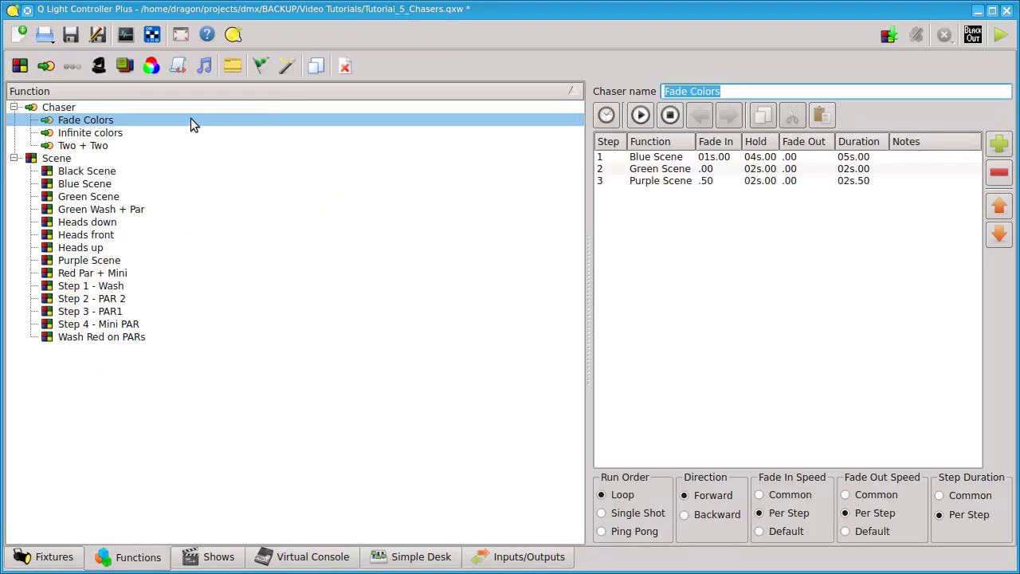
pyautogui.click(104, 134)
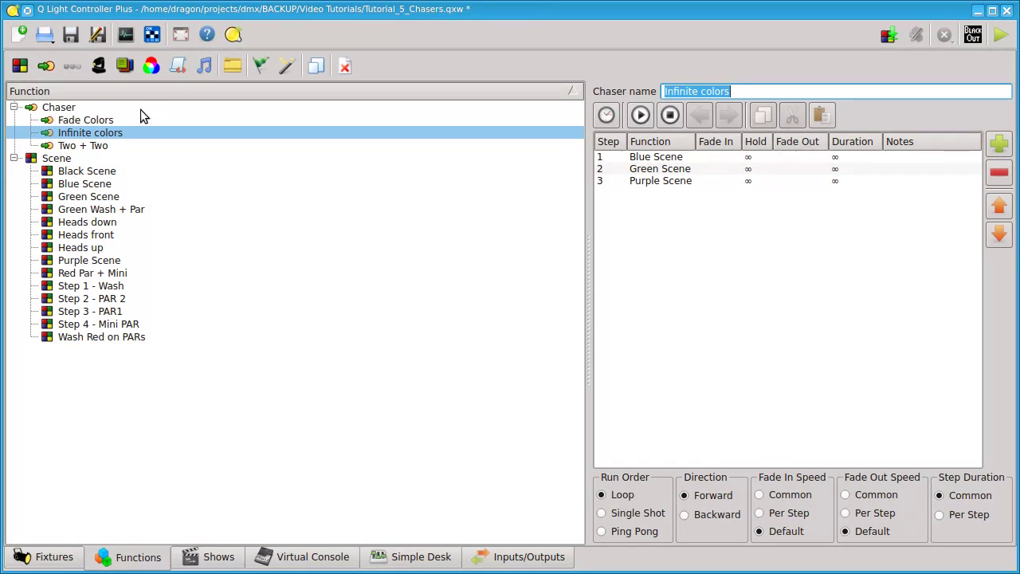
pyautogui.click(314, 69)
pyautogui.click(158, 145)
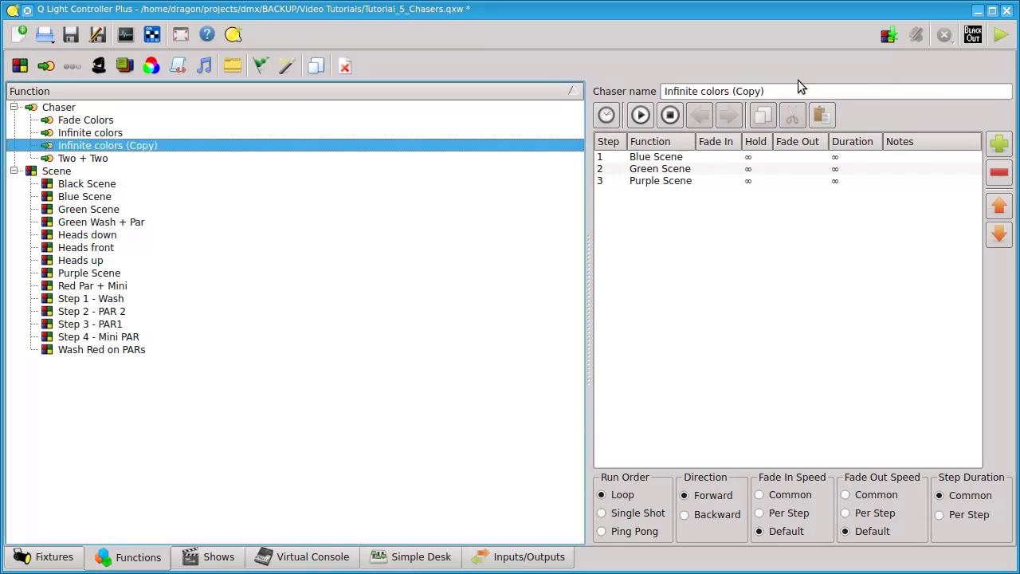
# Rename the copied chaser as "Infinite colors - No fade"
pyautogui.click(778, 92)
pyautogui.press('BackSpace')
pyautogui.press('BackSpace')
pyautogui.press('BackSpace')
pyautogui.press('BackSpace')
pyautogui.press('BackSpace')
pyautogui.press('BackSpace')
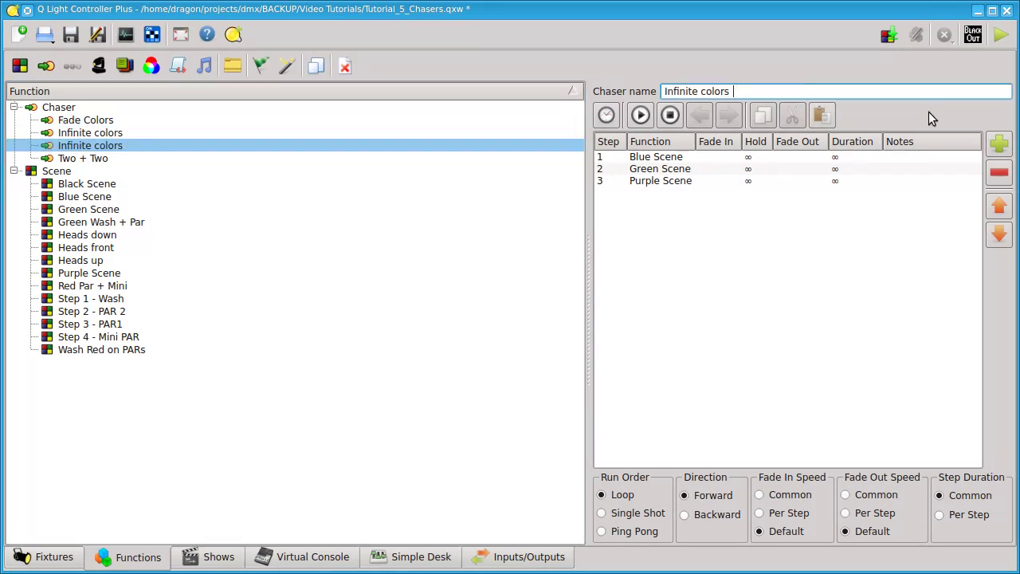
pyautogui.write('- No fade')
# Set both the fade in speed and fade out speed of the Infinite colors - No fade chaser to Common
pyautogui.click(683, 158)
pyautogui.click(785, 495)
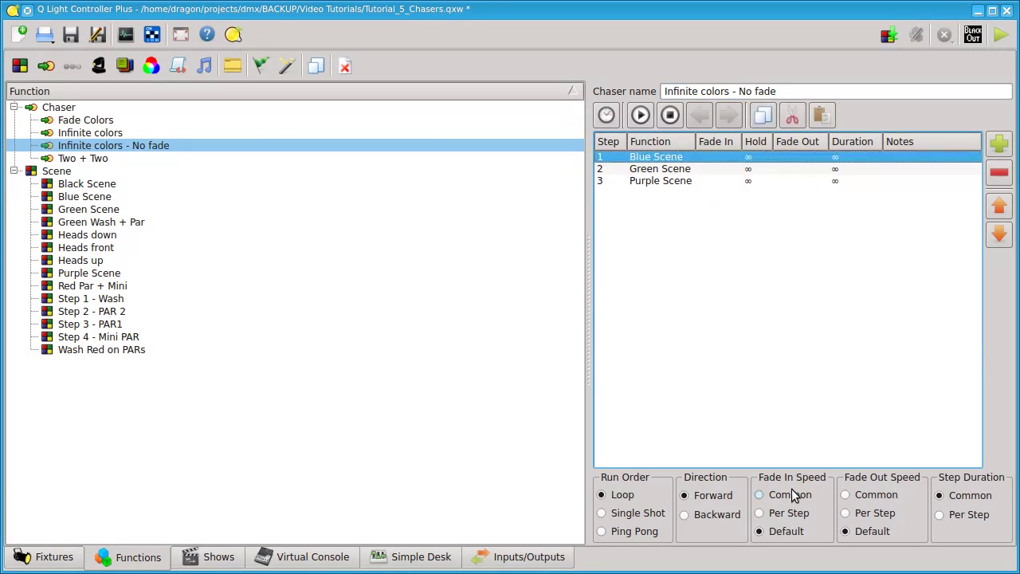
pyautogui.click(861, 494)
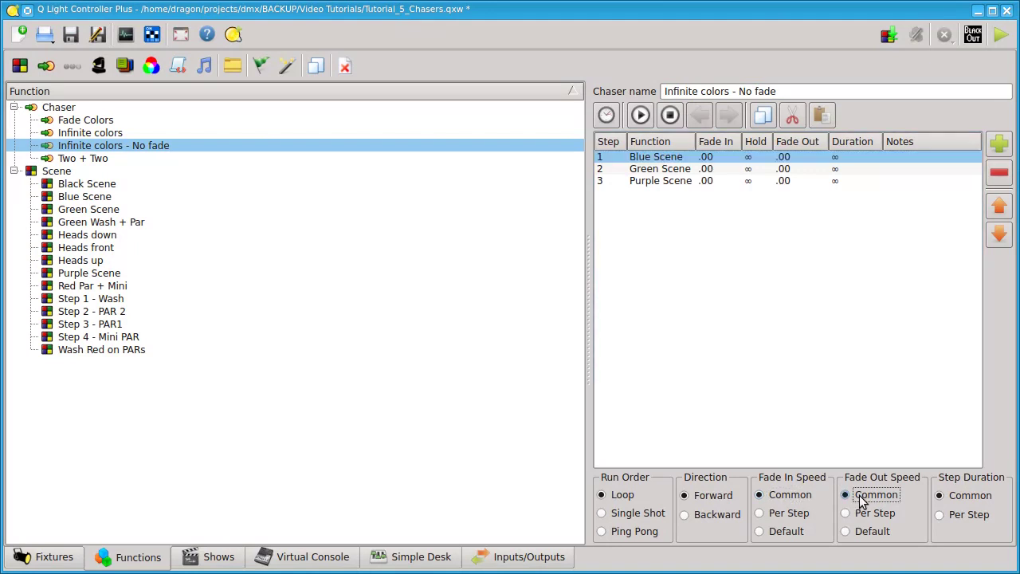
pyautogui.click(798, 318)
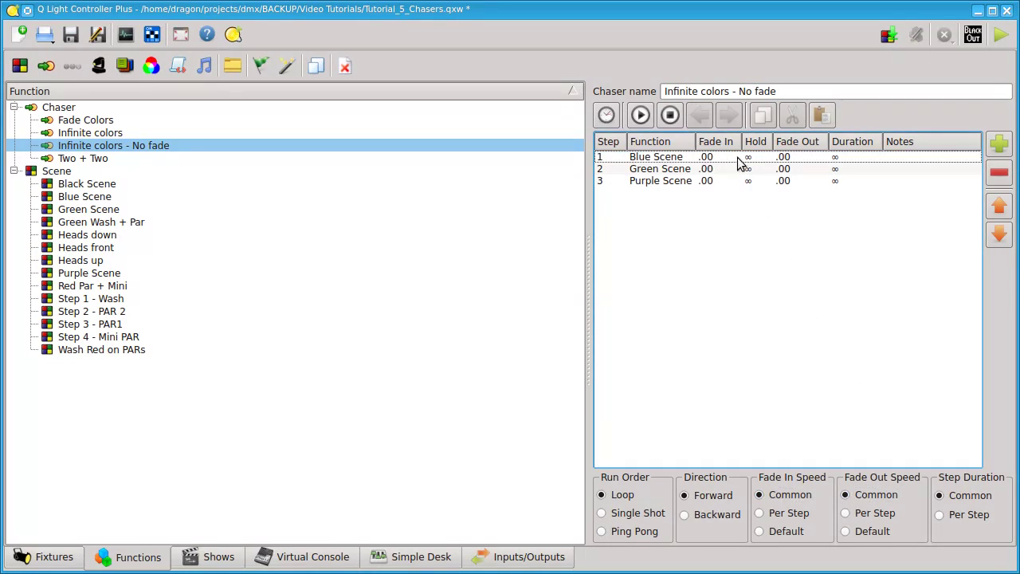
pyautogui.click(139, 147)
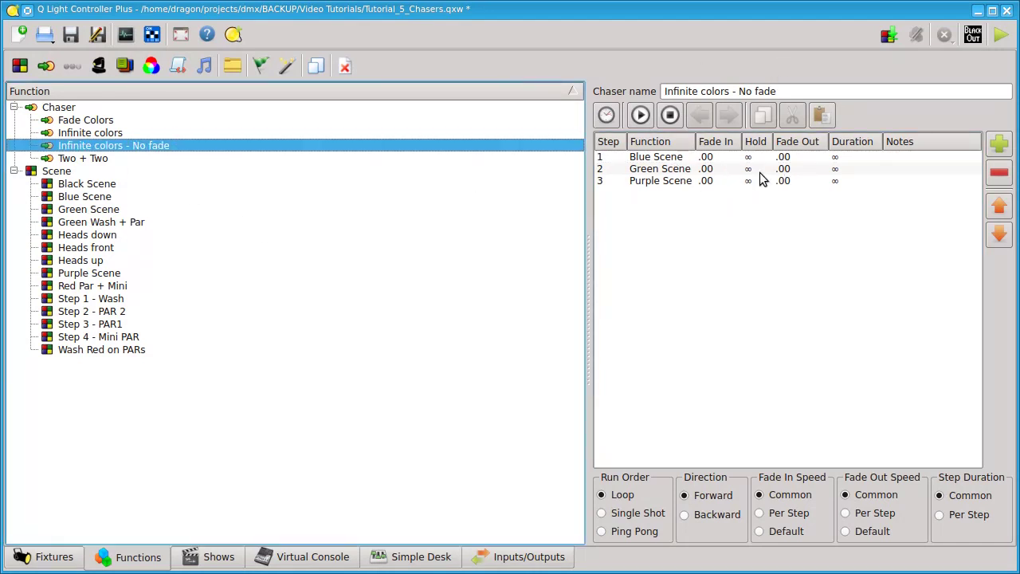
# Add a second cue list to the Virtual Console directly below the first and widen it to match
pyautogui.click(339, 558)
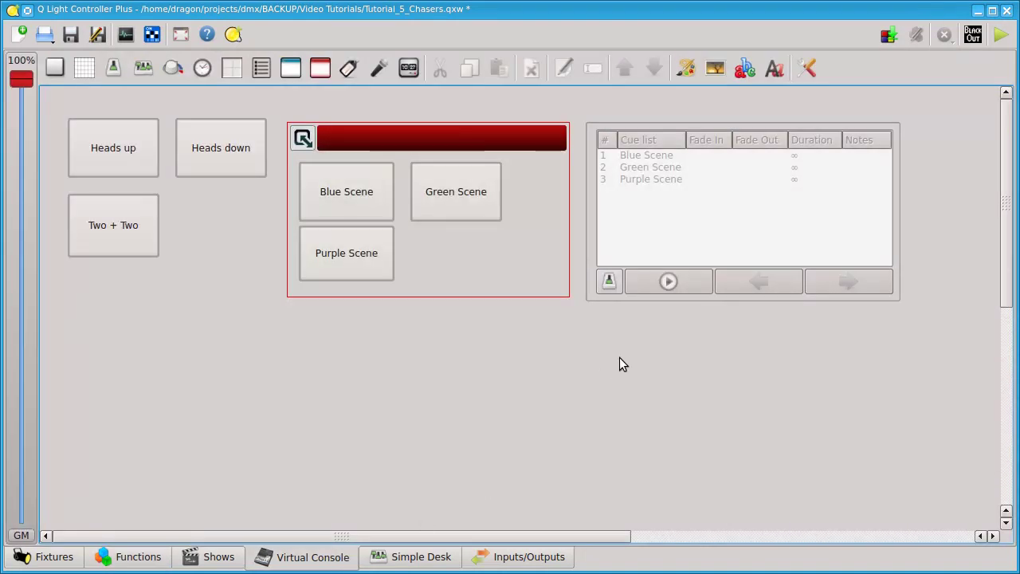
pyautogui.click(253, 74)
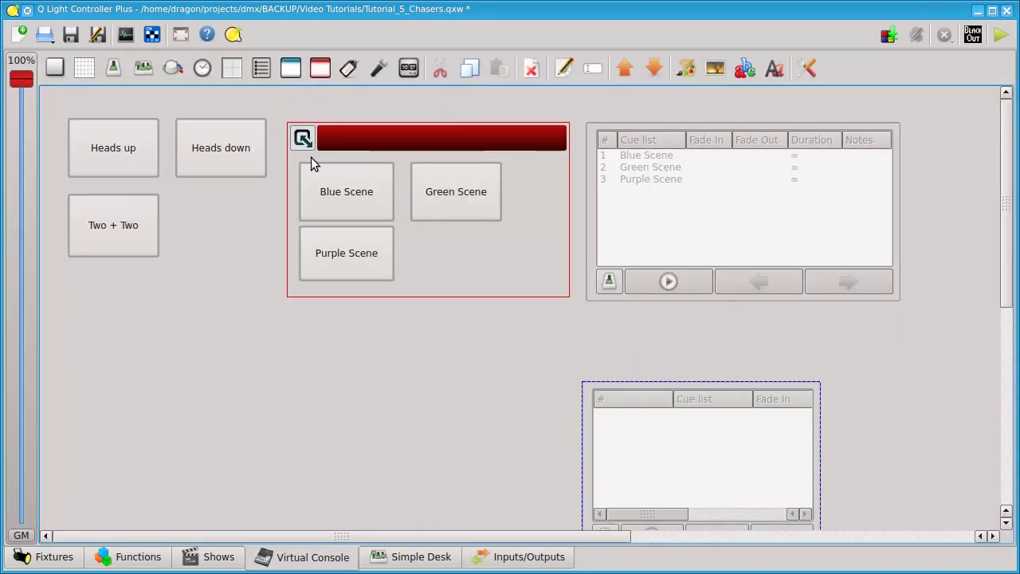
pyautogui.moveTo(681, 431); pyautogui.dragTo(685, 359)
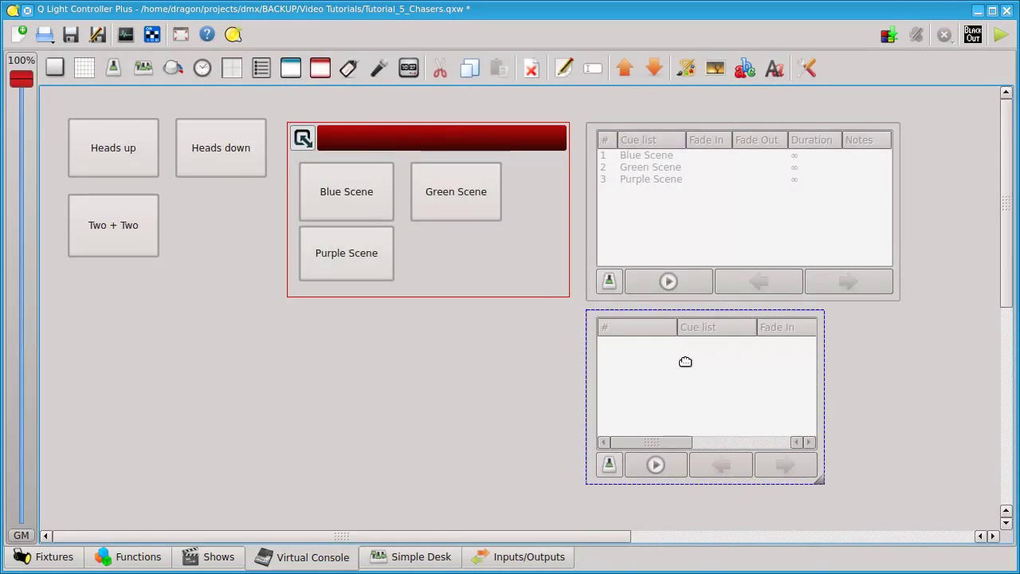
pyautogui.moveTo(825, 488); pyautogui.dragTo(900, 487)
# Assign the Infinite colors - No fade chaser to the second cue list
pyautogui.doubleClick(749, 391)
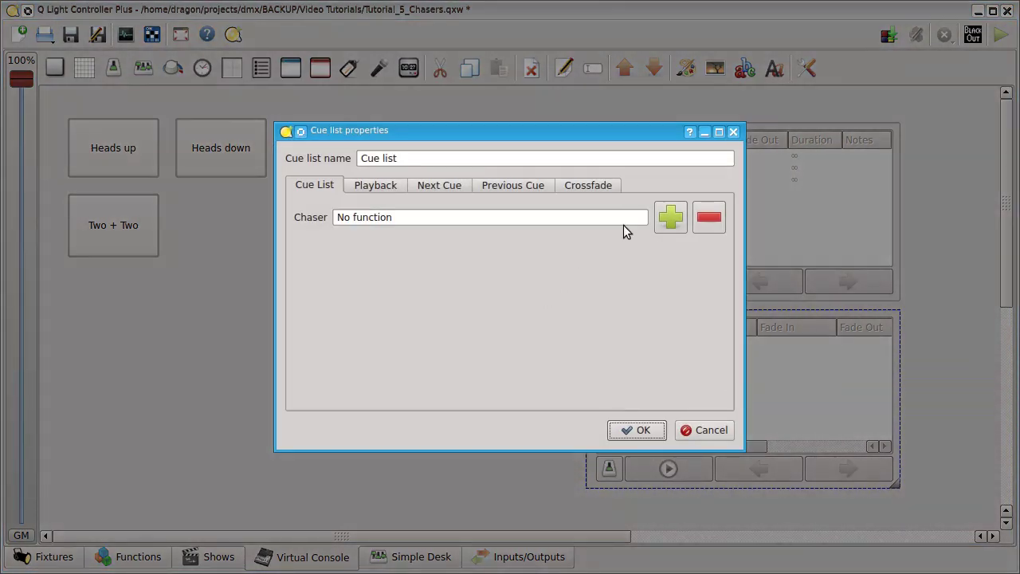
pyautogui.click(669, 217)
pyautogui.click(430, 233)
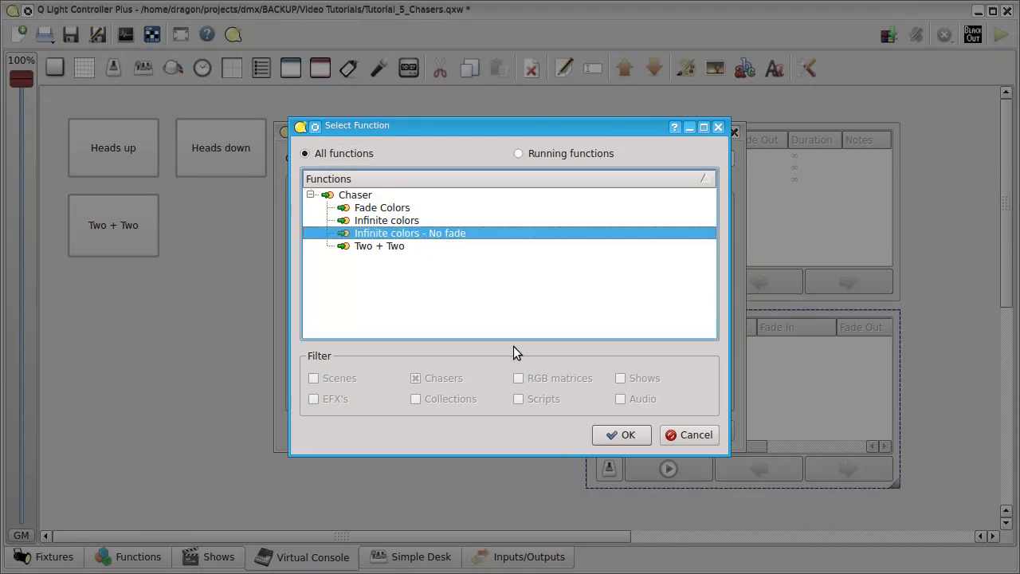
pyautogui.click(618, 438)
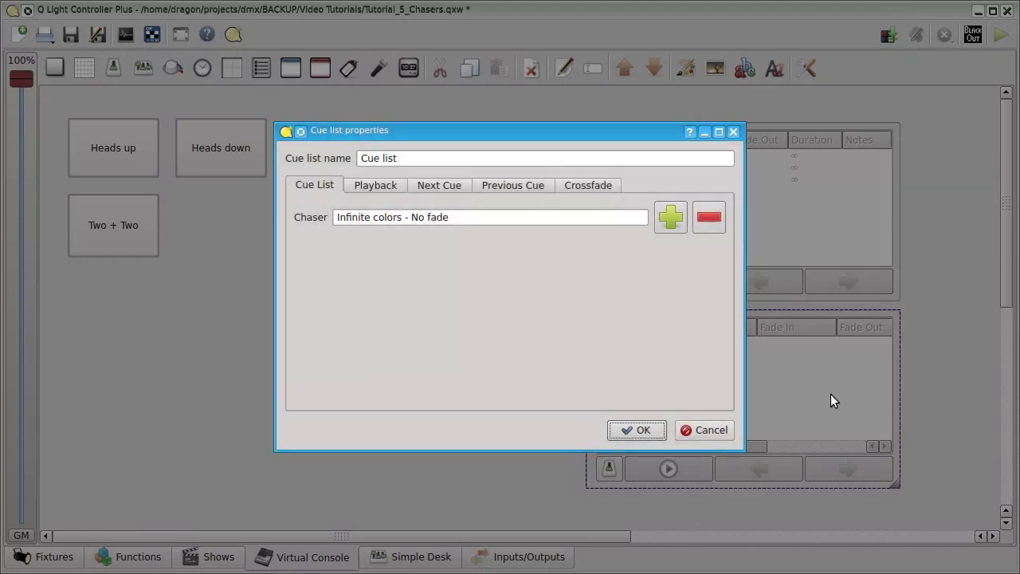
pyautogui.click(642, 431)
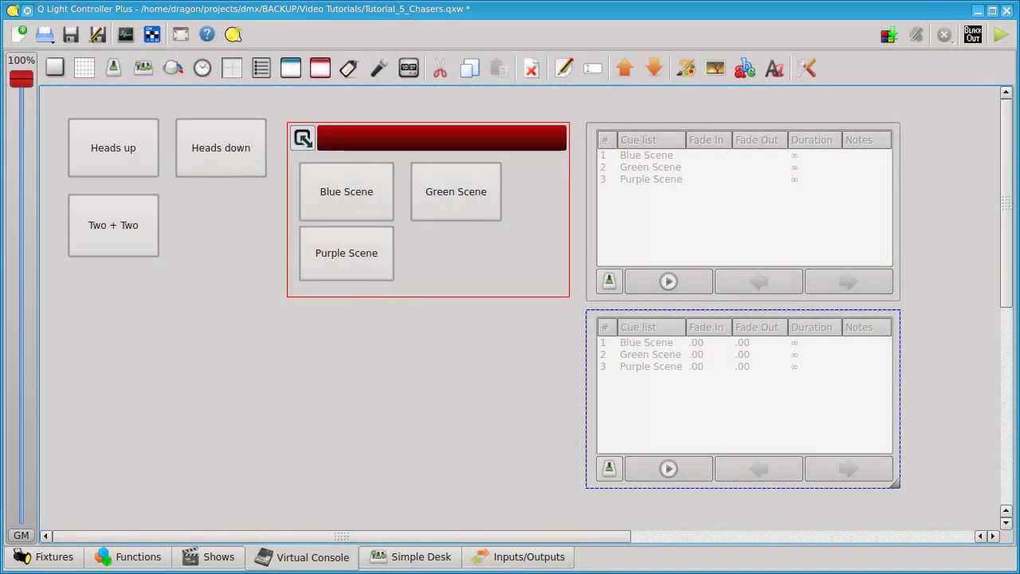
# Bring up the Fixture Monitor beside the two cue lists and switch to operate mode
pyautogui.hotkey('alt', 'Tab')
pyautogui.moveTo(738, 204); pyautogui.dragTo(251, 139)
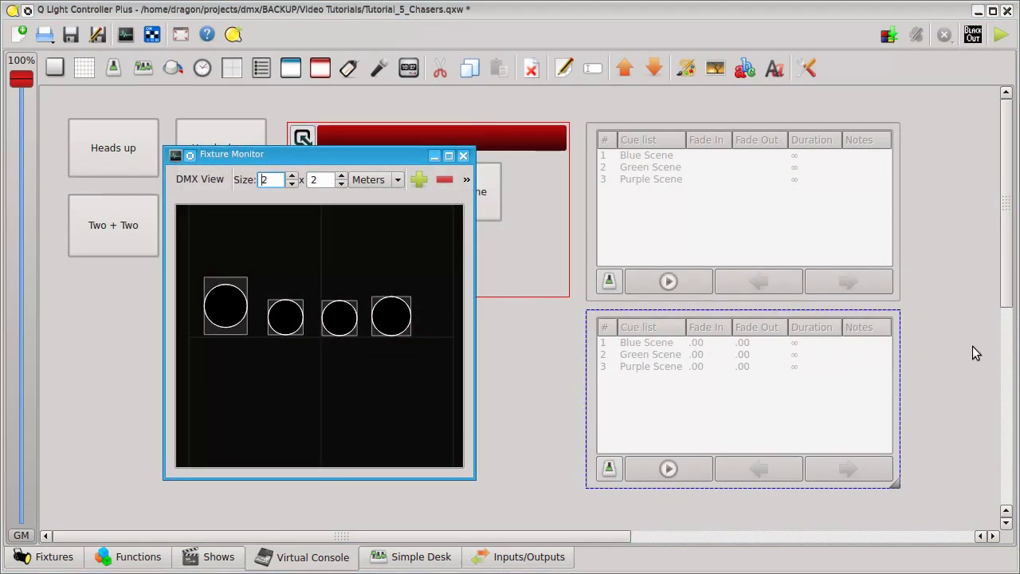
pyautogui.click(1002, 34)
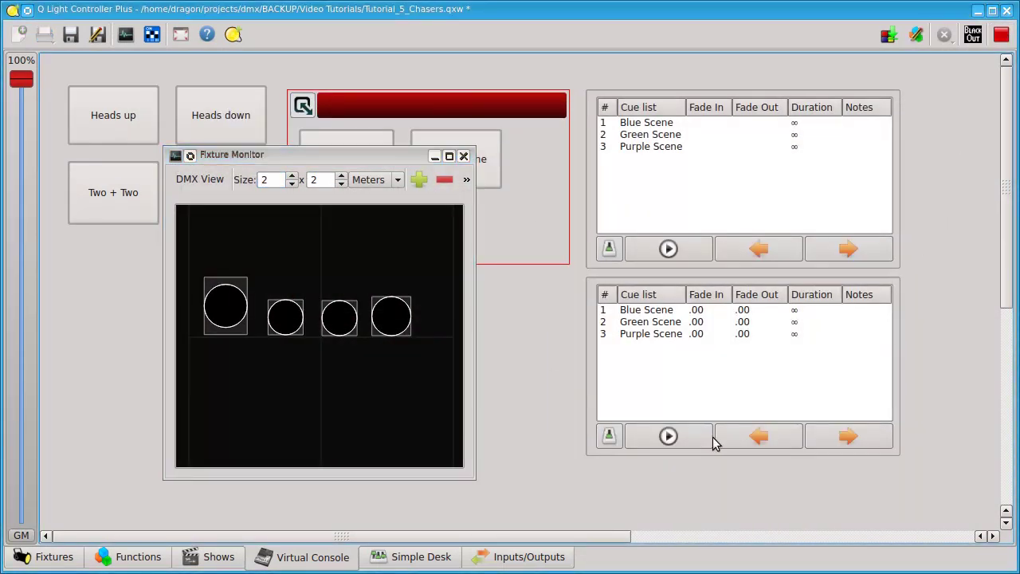
# Start the second cue list and advance it through Green Scene and Purple Scene back to Blue Scene
pyautogui.click(675, 436)
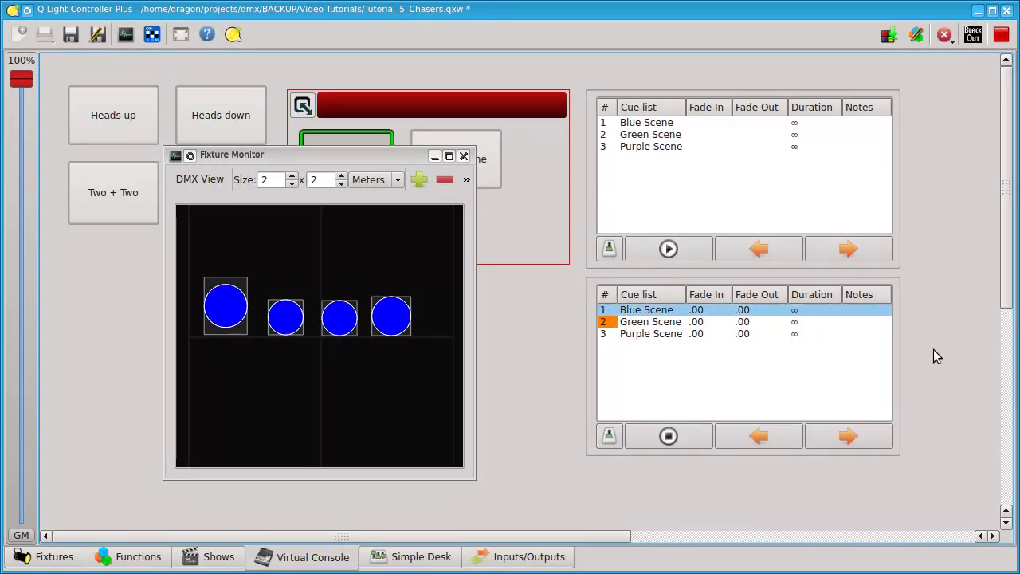
pyautogui.click(848, 436)
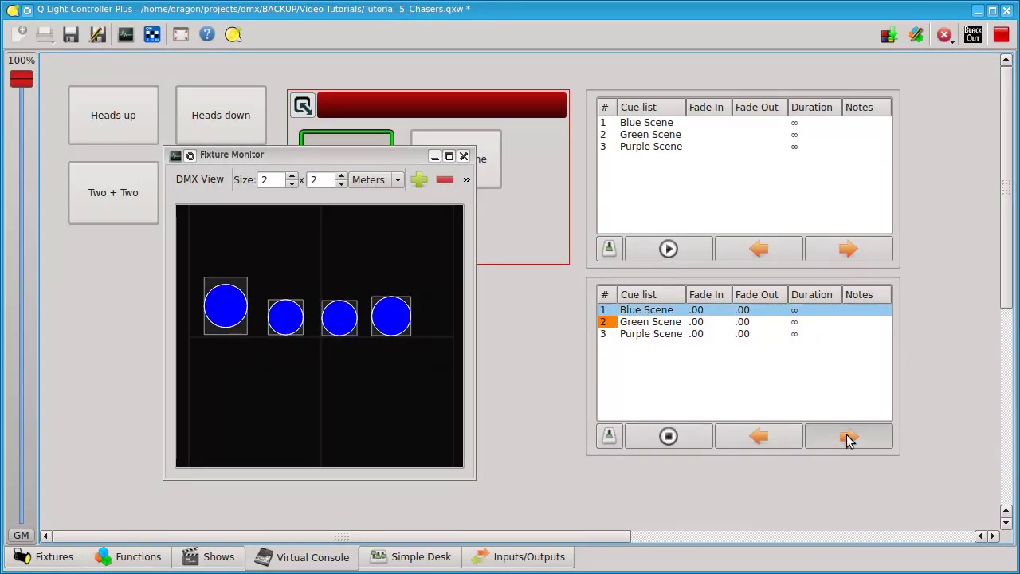
pyautogui.click(848, 436)
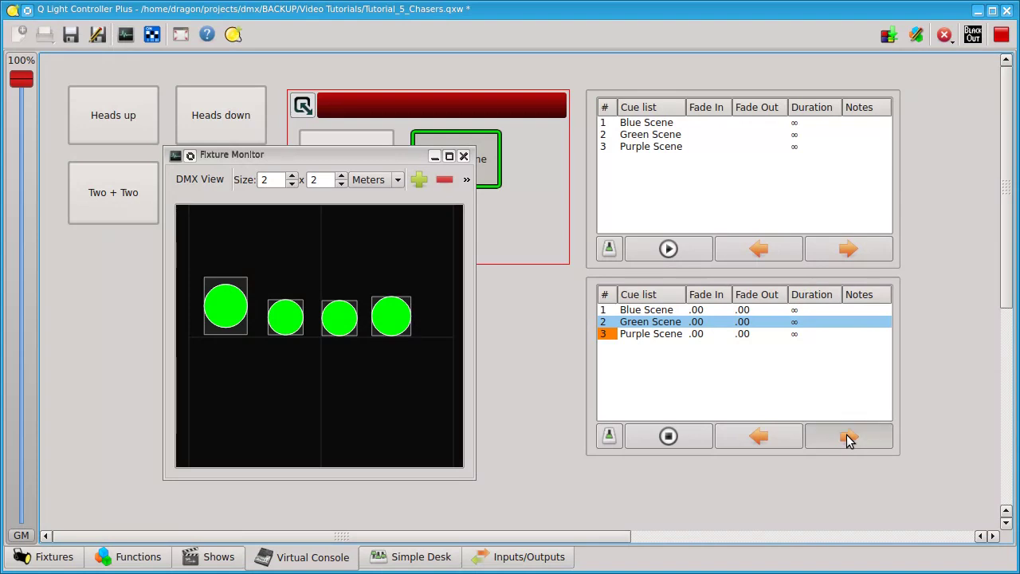
pyautogui.click(848, 436)
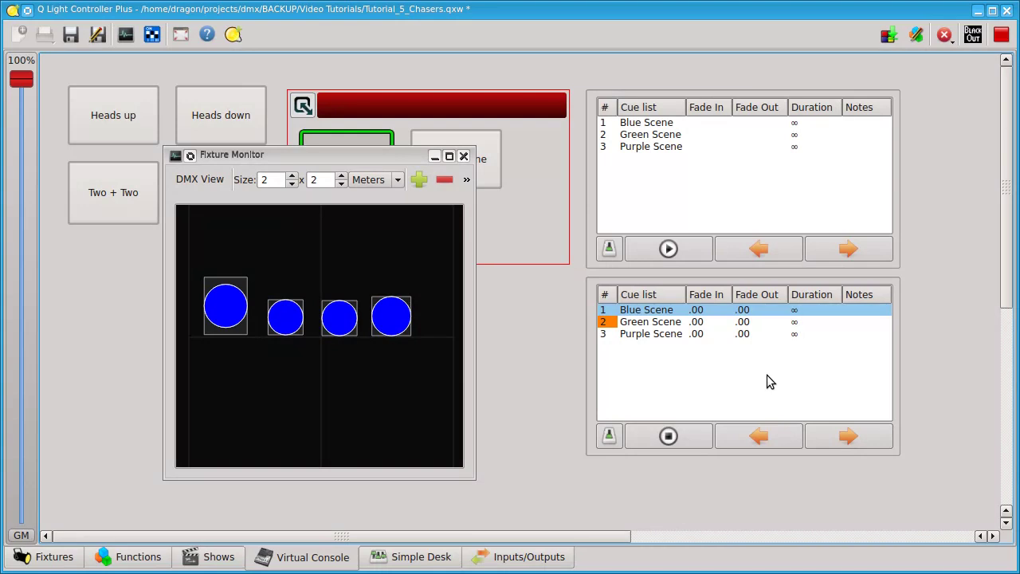
# Show the second cue list's crossfade faders, lower the step #1 fader, and return it to 100%
pyautogui.click(610, 437)
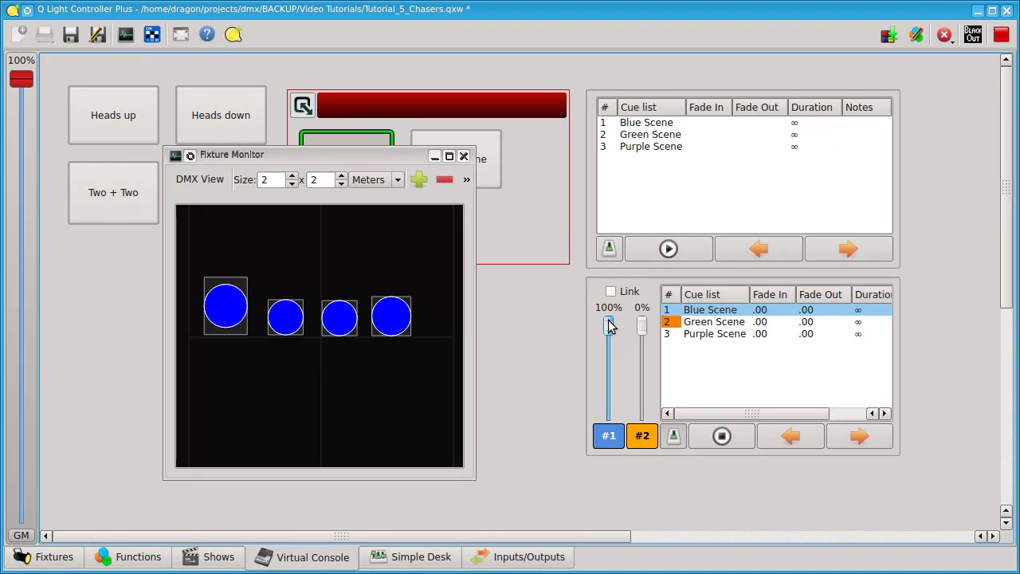
pyautogui.moveTo(610, 324); pyautogui.dragTo(613, 363)
pyautogui.moveTo(612, 322); pyautogui.dragTo(615, 296)
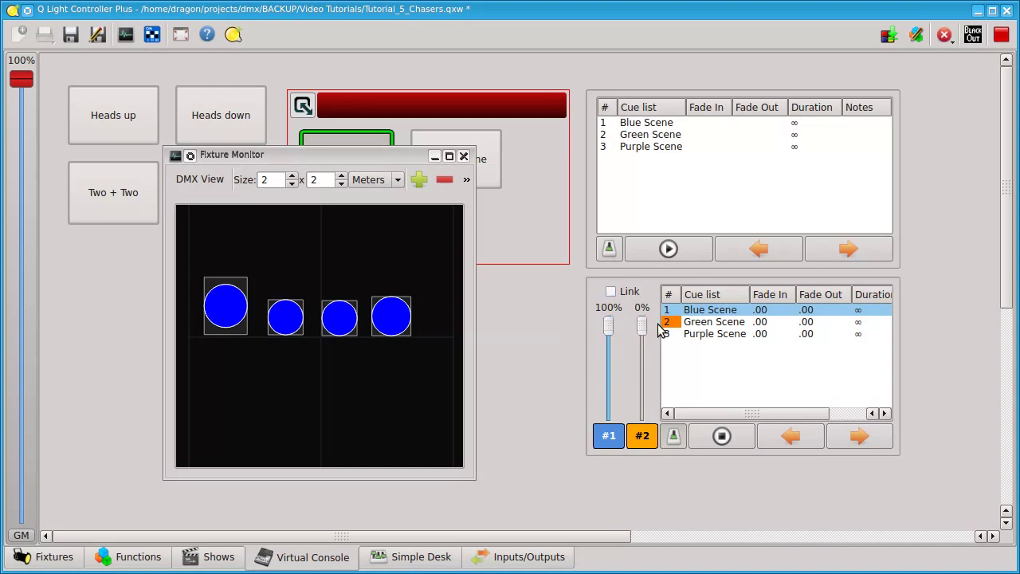
# Link the crossfade faders and crossfade from Blue Scene to Green Scene, Purple Scene and back to Blue Scene
pyautogui.click(629, 292)
pyautogui.moveTo(608, 325); pyautogui.dragTo(624, 421)
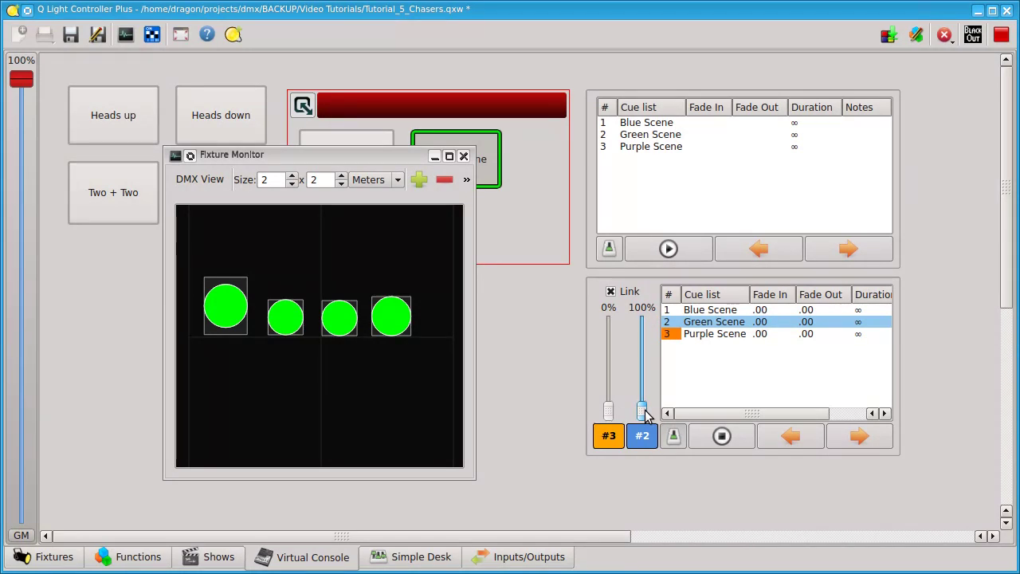
pyautogui.moveTo(646, 412); pyautogui.dragTo(645, 322)
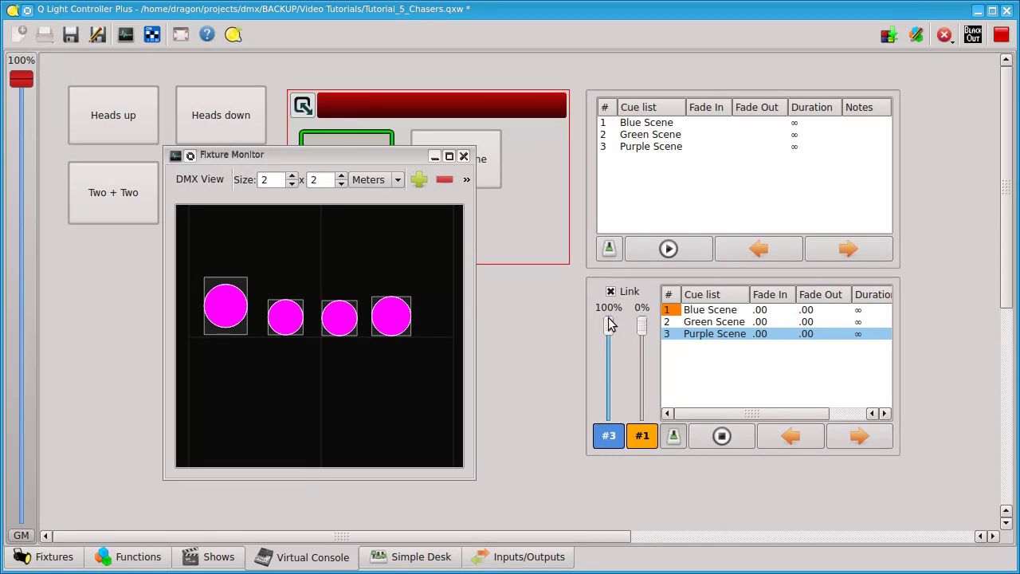
pyautogui.moveTo(609, 326); pyautogui.dragTo(638, 280)
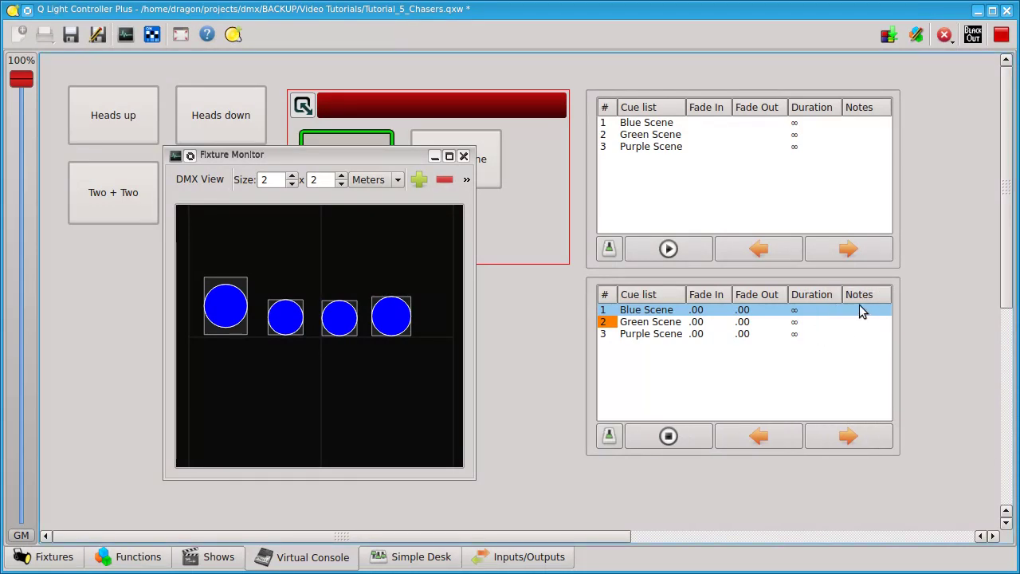
# Add the note "blue one" to the Blue Scene step in the second cue list
pyautogui.doubleClick(860, 309)
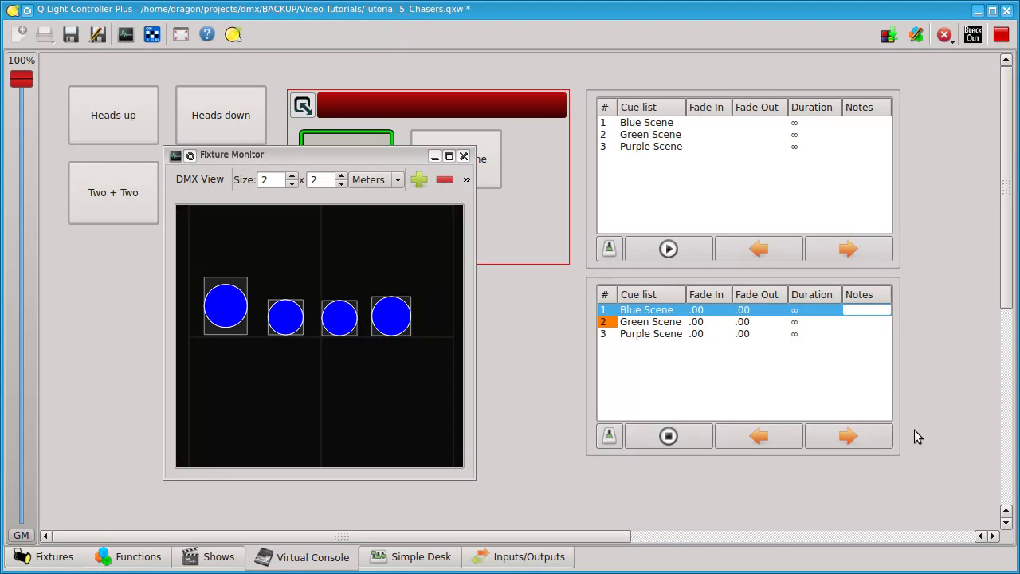
pyautogui.write('blue one')
pyautogui.press('Tab')
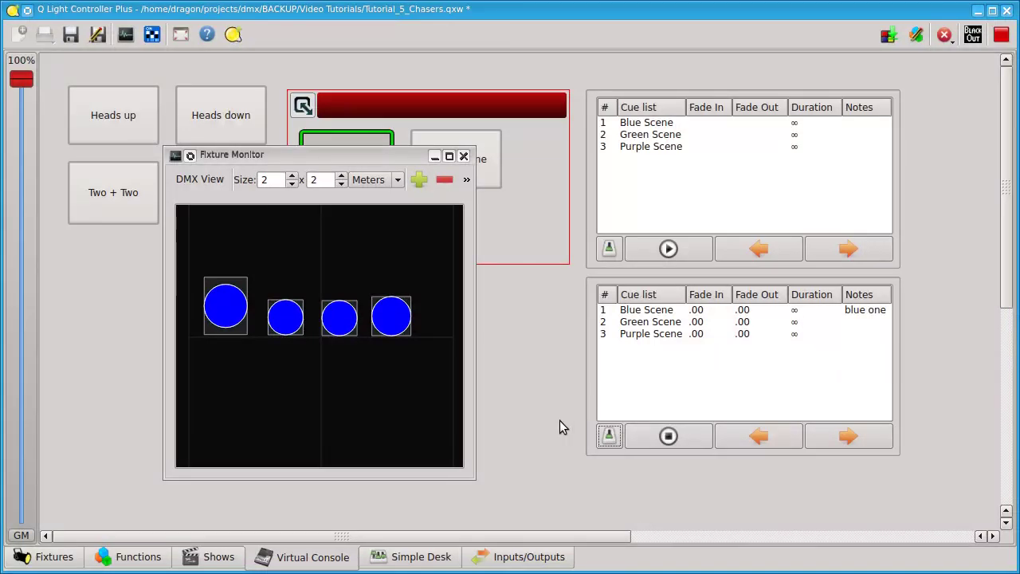
# Reload the Infinite colors - No fade chaser among the functions and check its step notes
pyautogui.click(138, 561)
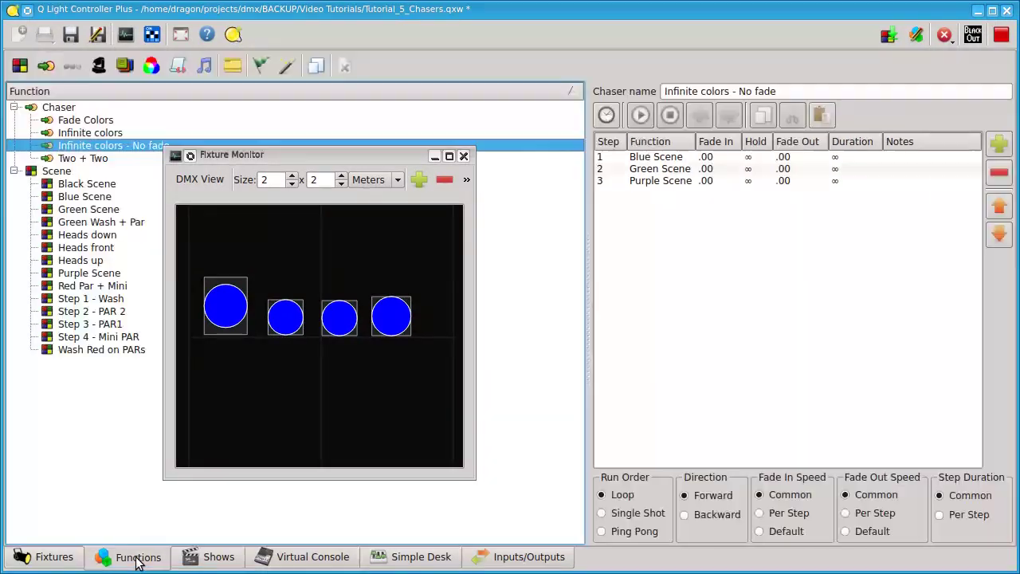
pyautogui.click(158, 382)
pyautogui.click(139, 149)
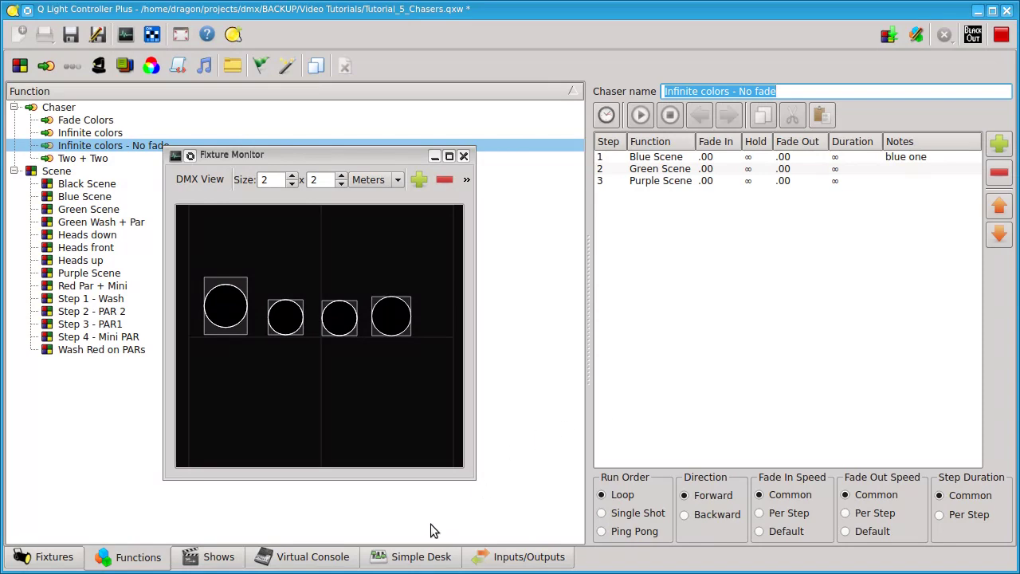
# Clear the Fixture Monitor from view and open the Fade Colors chaser to view its steps
pyautogui.click(330, 556)
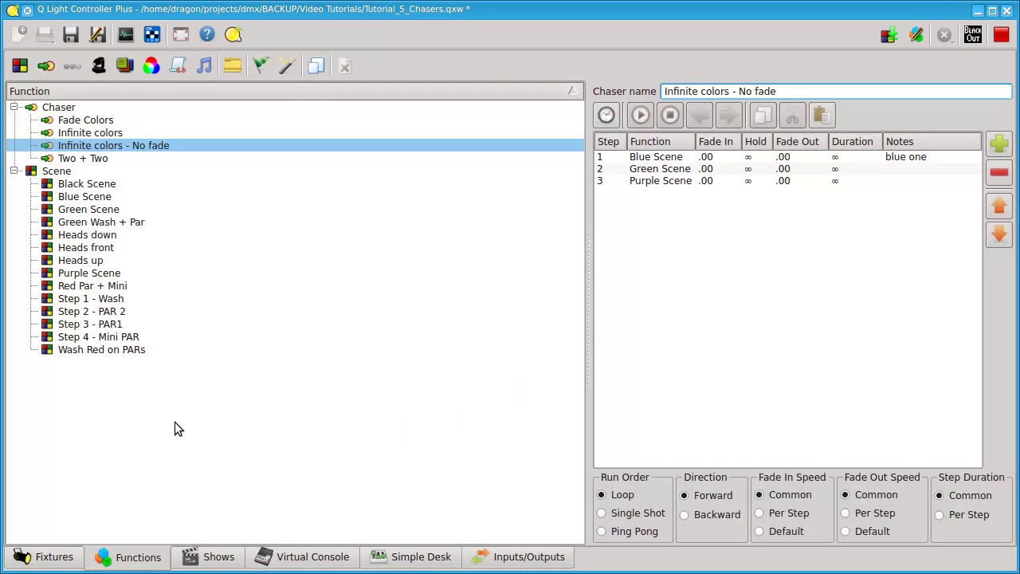
pyautogui.click(162, 414)
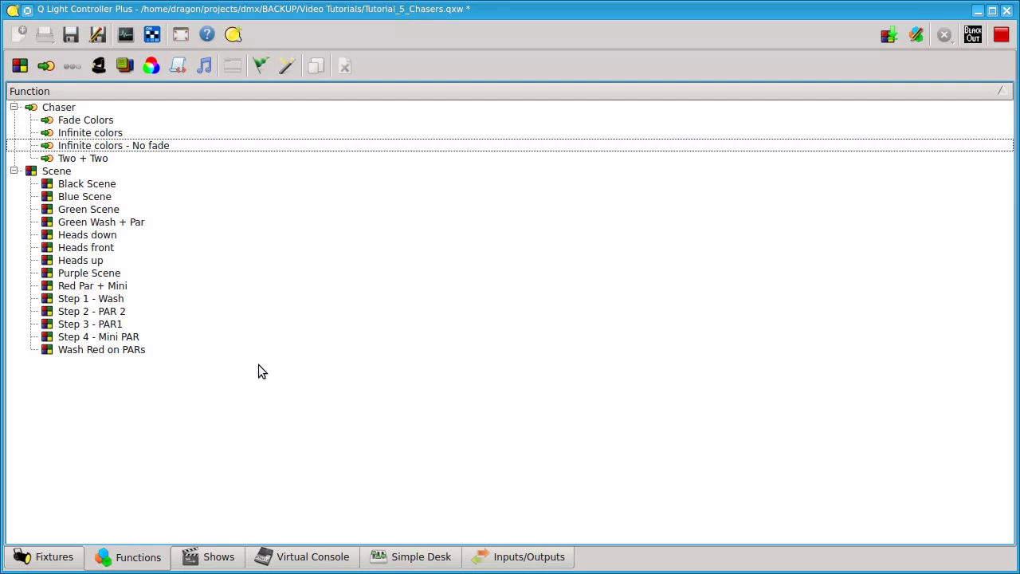
pyautogui.click(71, 116)
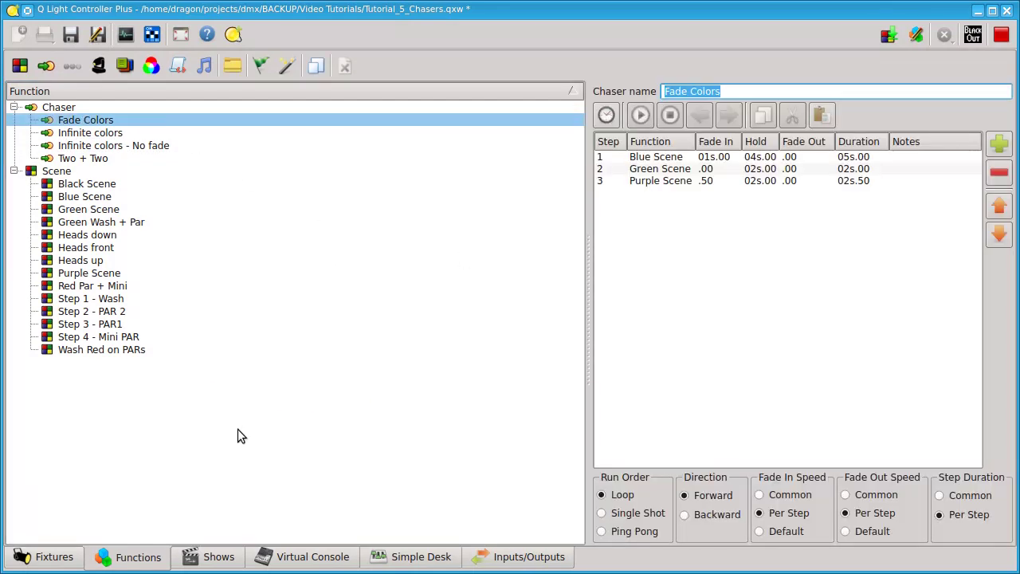